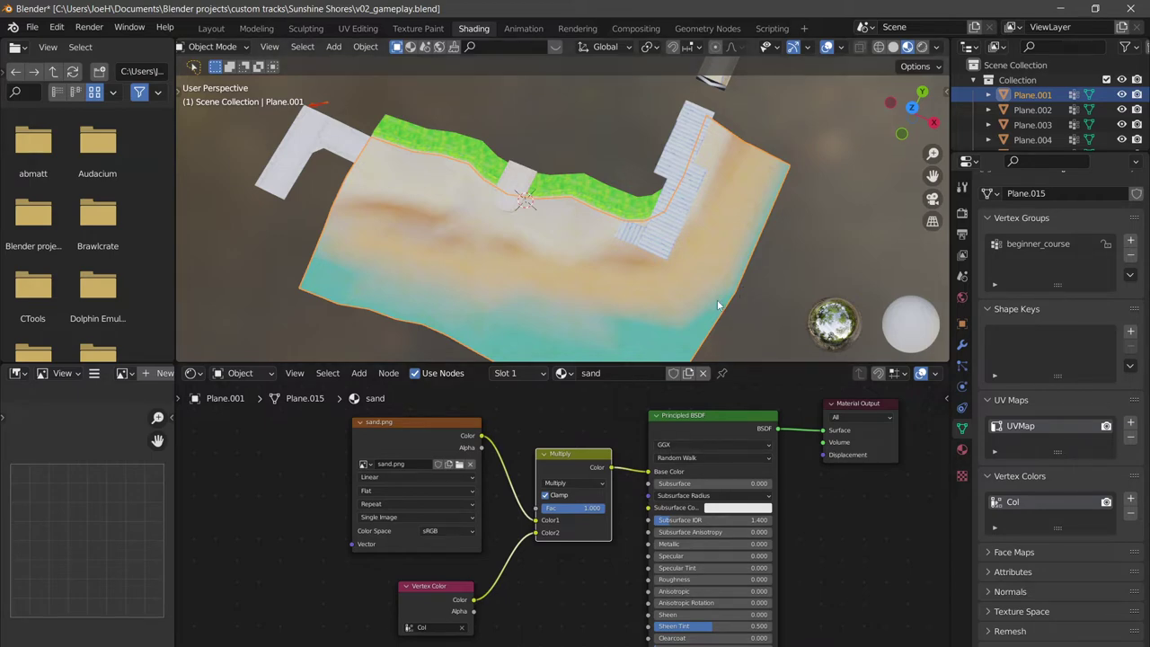
middle_drag(717, 306, 681, 257)
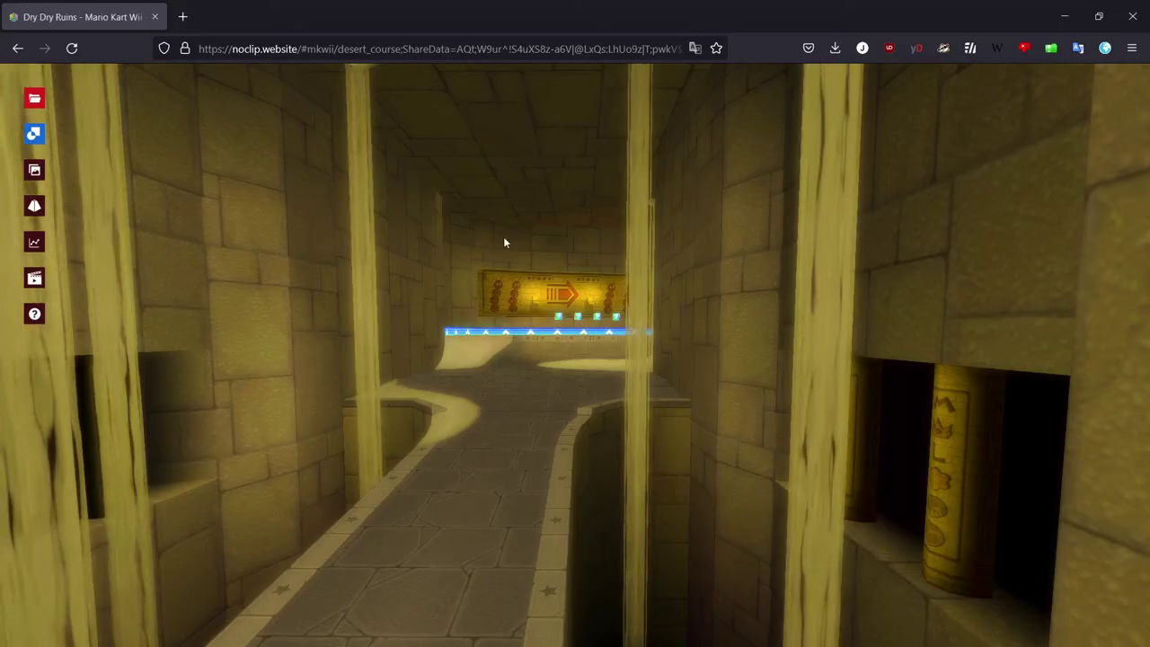
On noclip.website in the browser, view the Dry Dry Ruins course with vertex colors disabled, and return to Blender.
key(s)
mouse_move(556, 294)
mouse_down()
mouse_move(539, 296)
mouse_move(561, 310)
mouse_move(555, 296)
mouse_up()
key(w)
key(Escape)
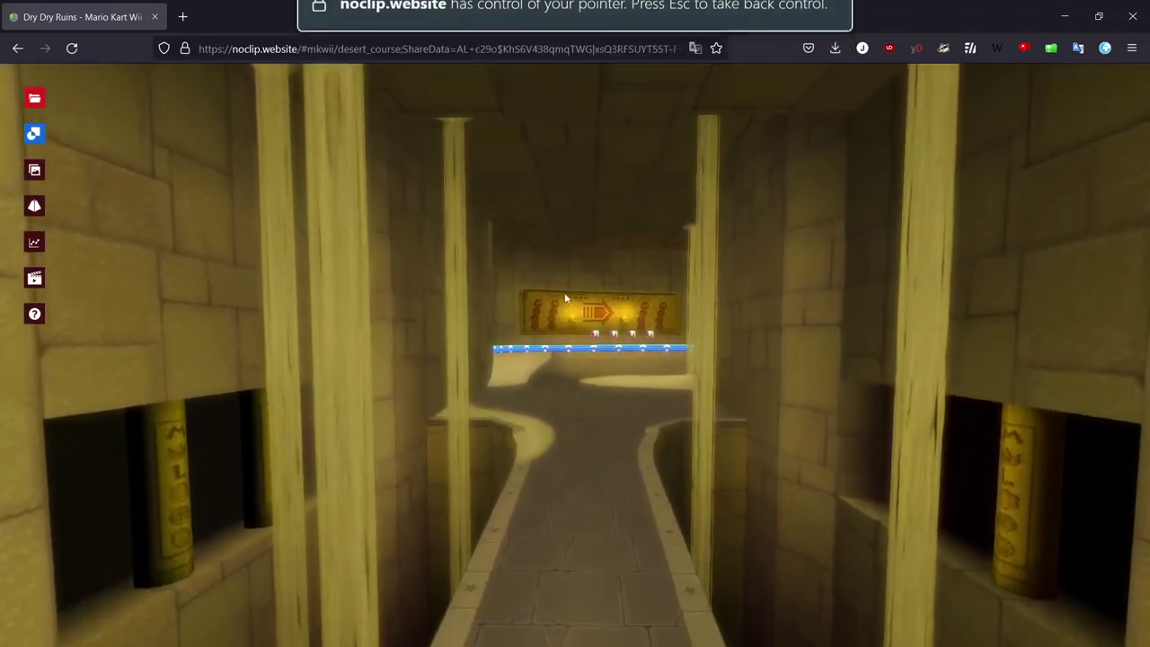
mouse_move(38, 104)
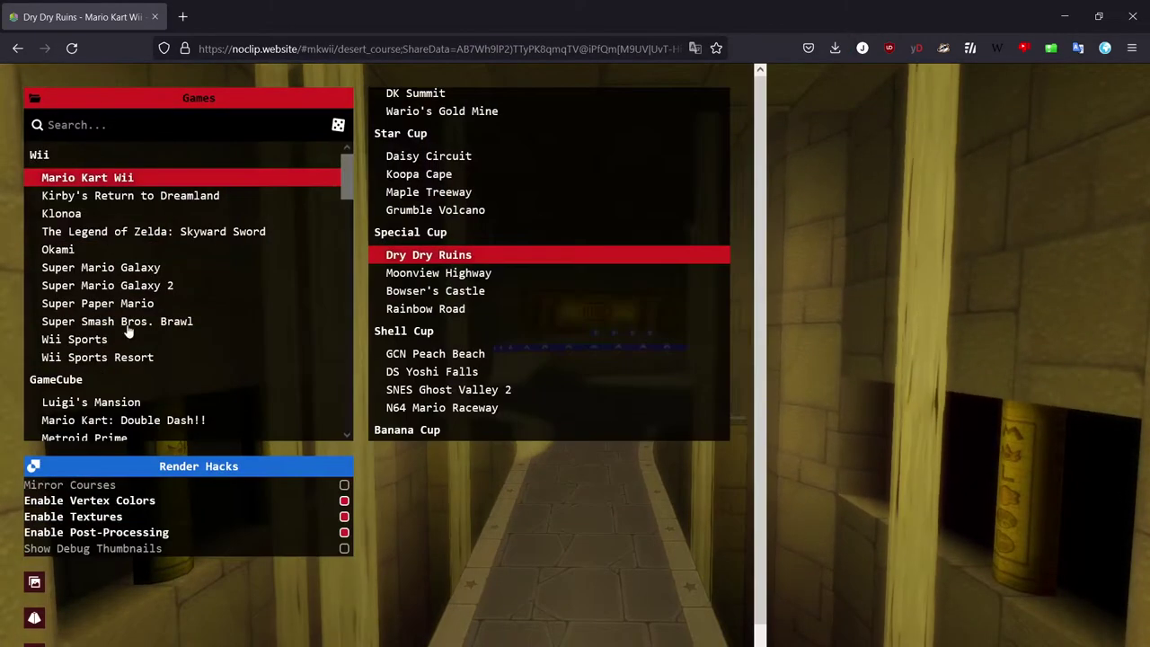
click(344, 500)
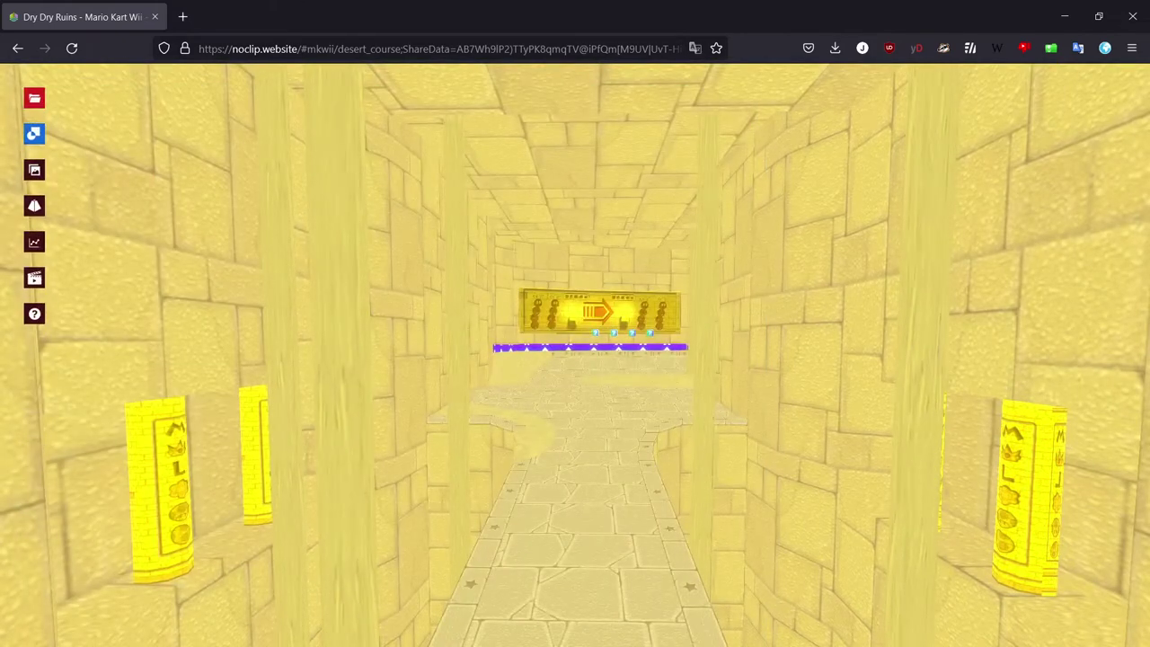
mouse_move(498, 645)
click(501, 618)
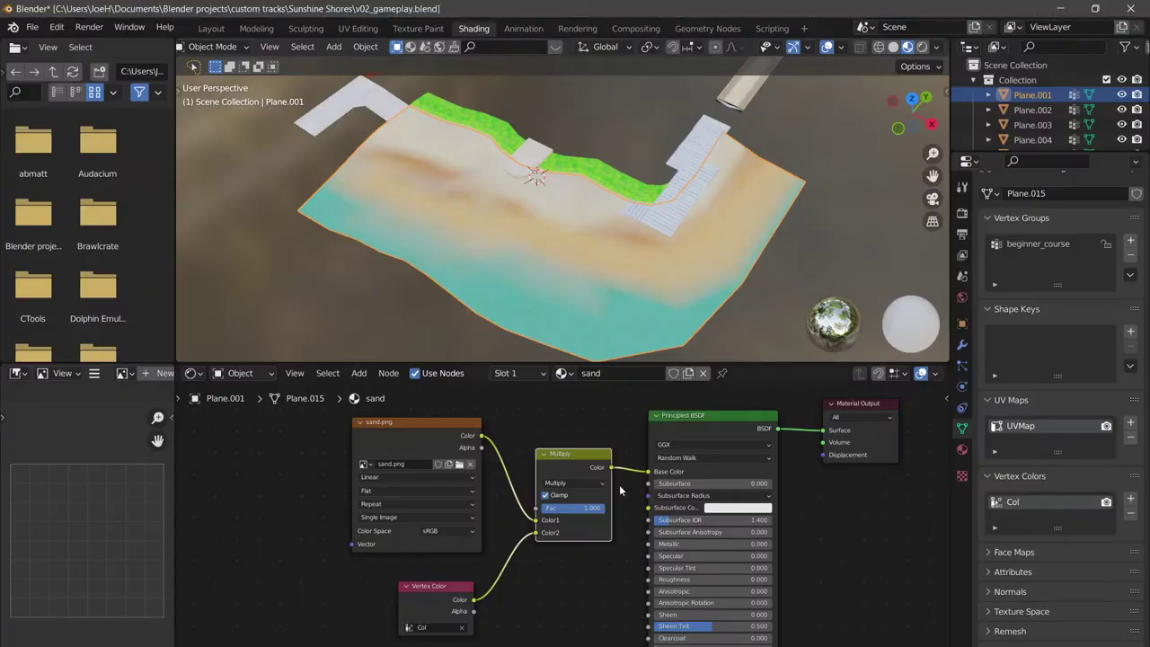
middle_drag(630, 240, 486, 152)
key(Tab)
key(Tab)
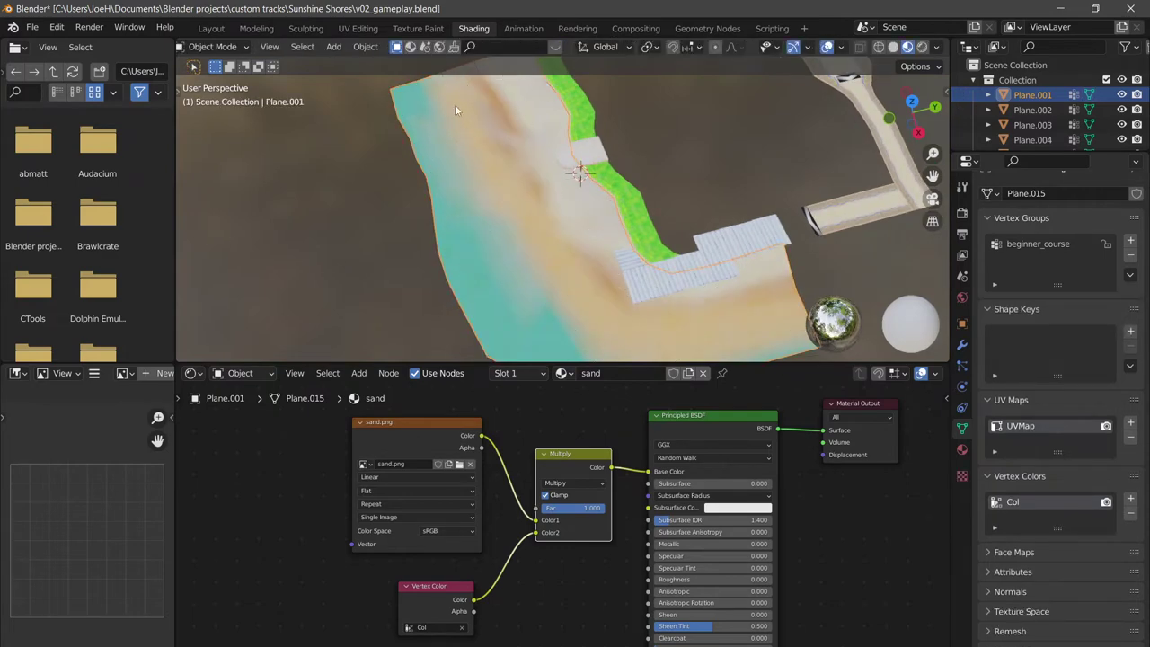
Cut the links of the Multiply node in the sand material and delete the Multiply and Vertex Color nodes.
scroll(501, 440, up, 1)
scroll(485, 465, down, 2)
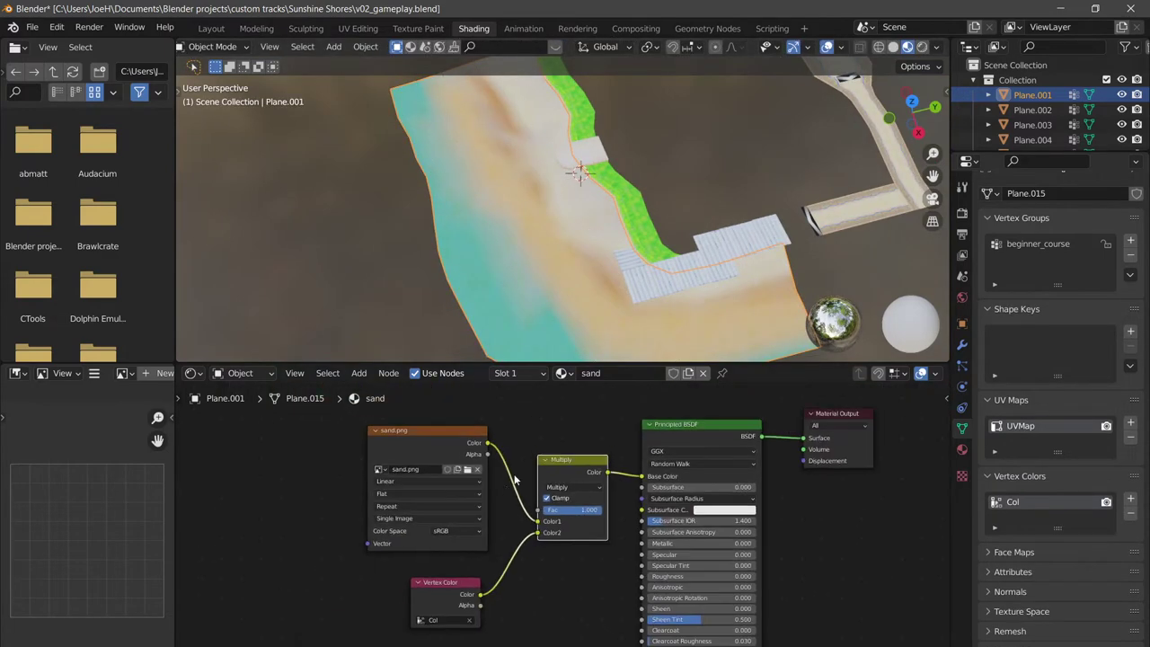
ctrl+right_drag(518, 453, 513, 590)
ctrl+right_drag(619, 440, 619, 526)
key(x)
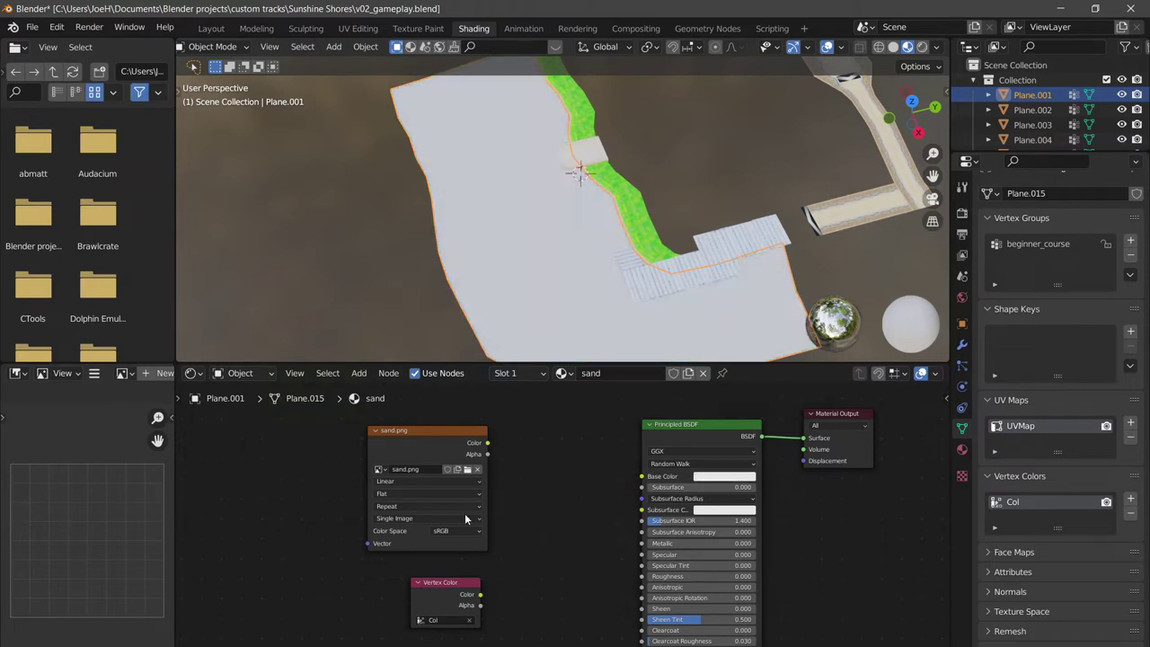
click(446, 596)
key(x)
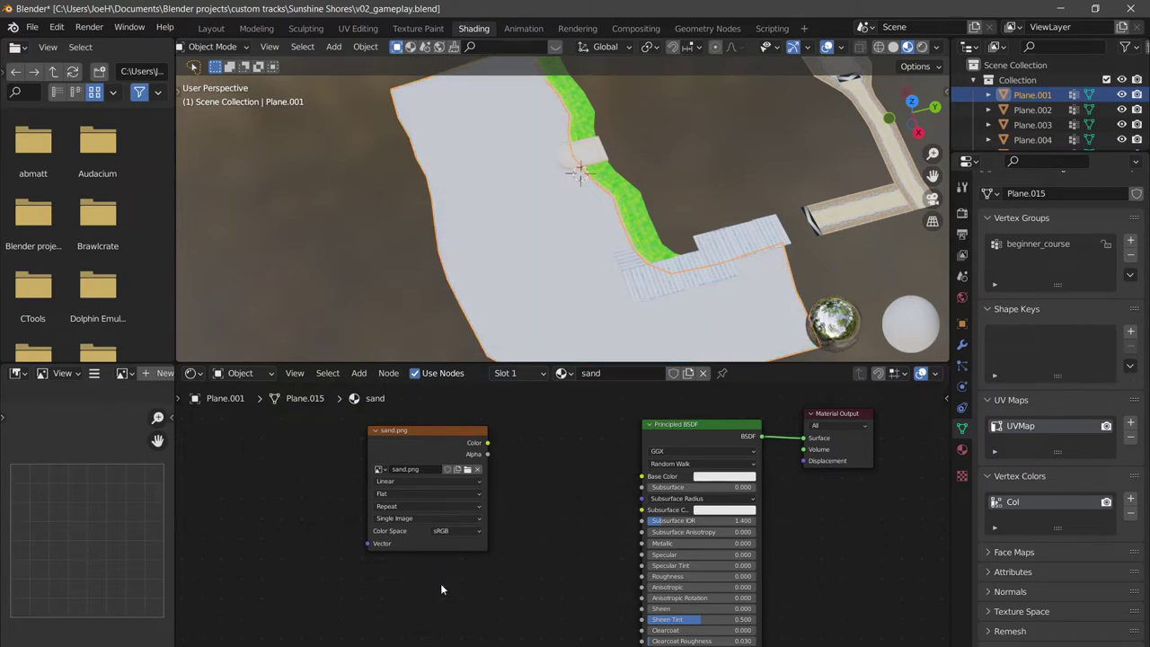
Add a MixRGB node before the Principled BSDF and connect the sand.png Color output to its Color1 input.
key(shift+a)
click(531, 518)
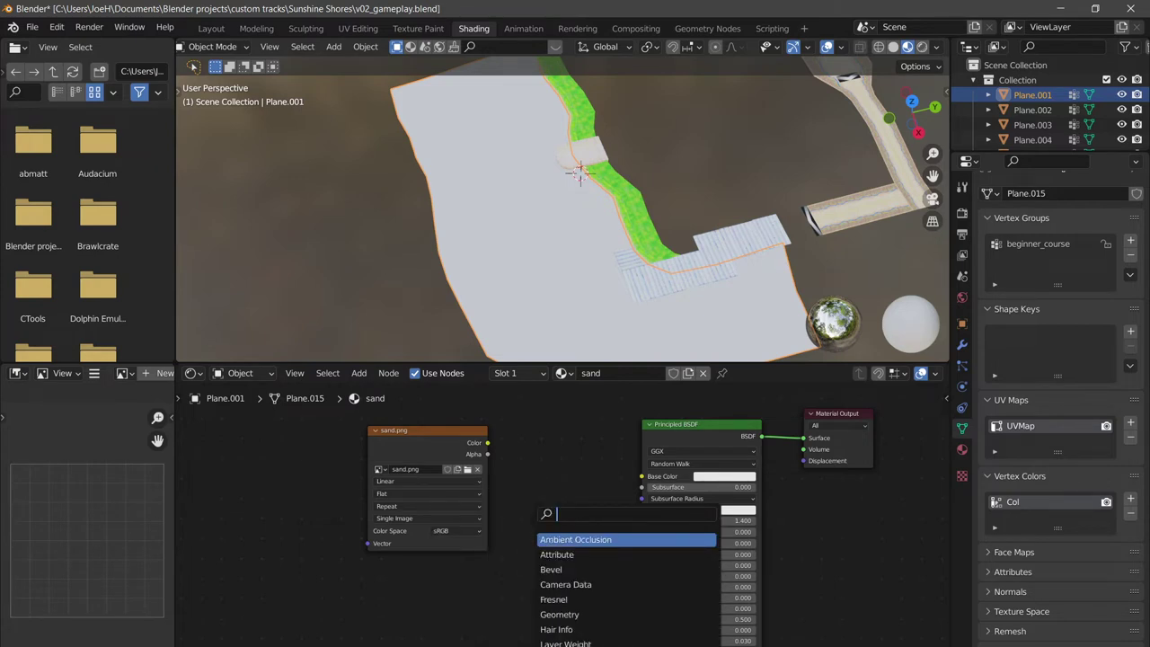
text(mix)
key(Return)
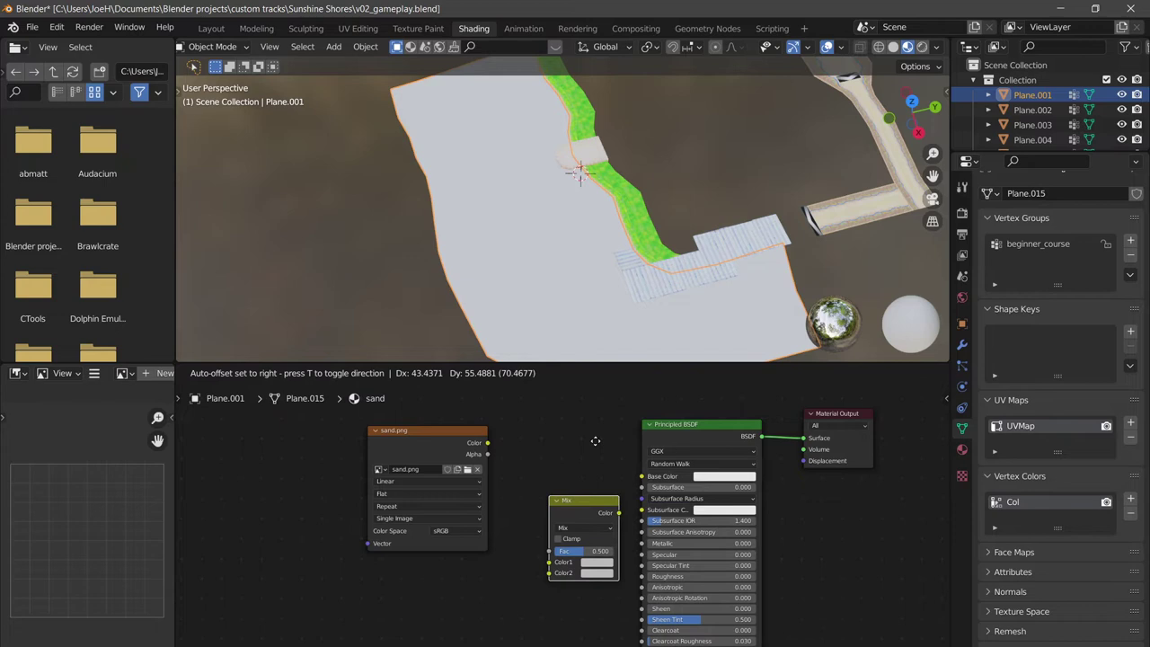
click(535, 465)
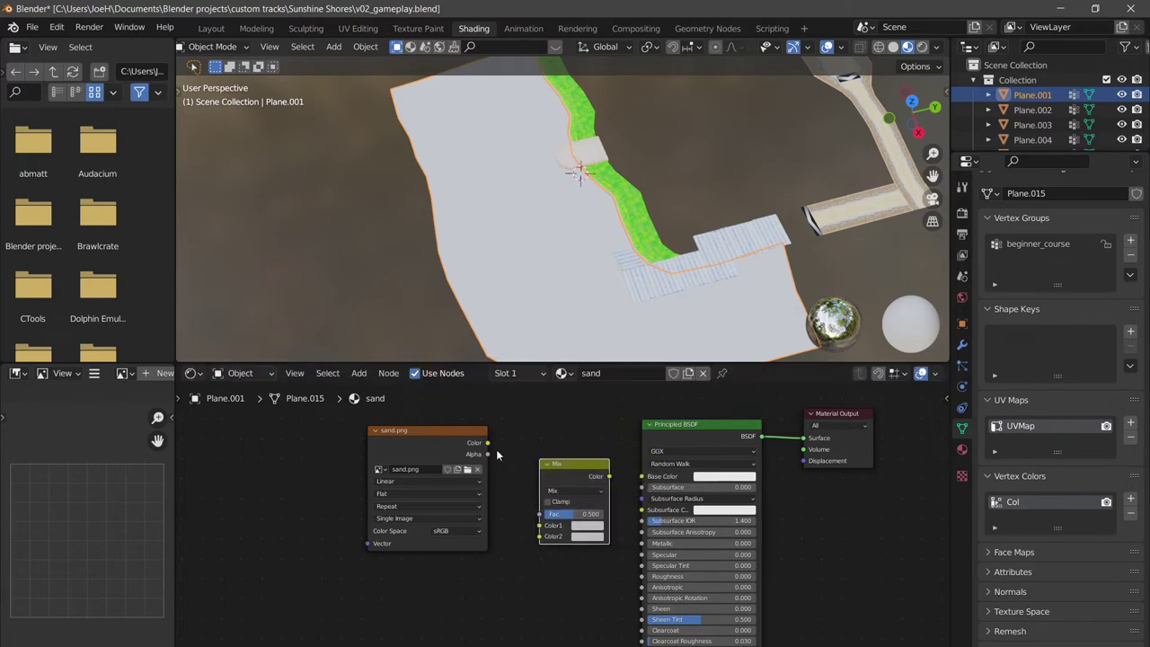
drag(486, 444, 542, 524)
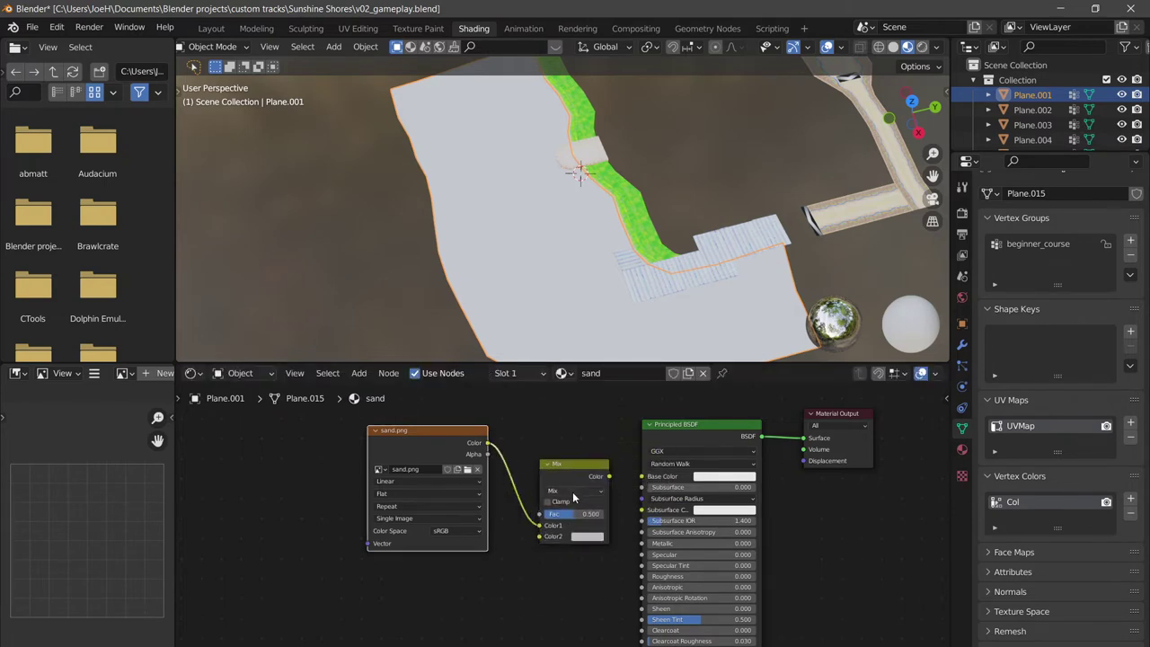
Set the mix node's blending mode to Multiply with Clamp enabled and a factor of 1.000.
click(573, 492)
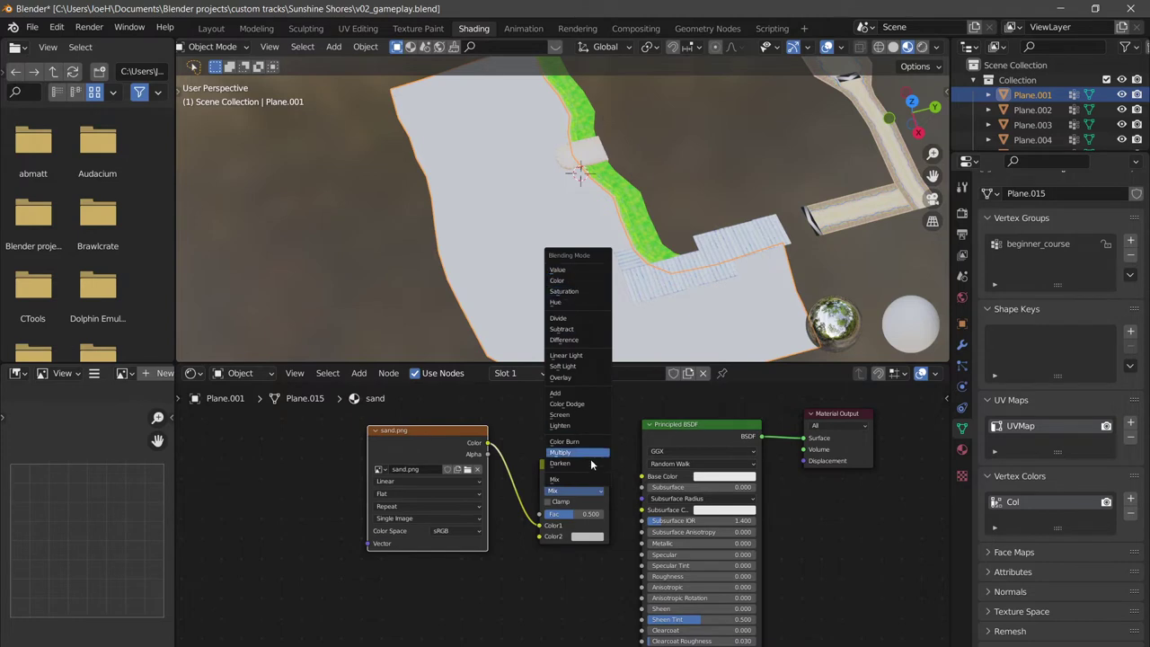
click(582, 455)
drag(560, 514, 603, 514)
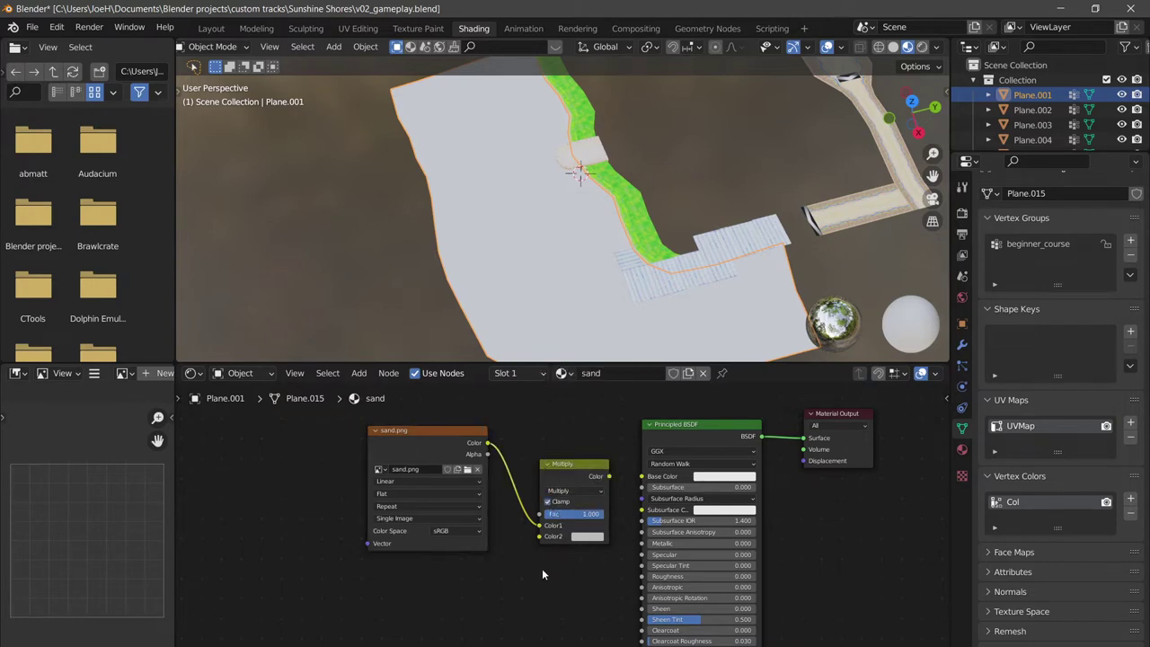
Add a Vertex Color node below the sand.png texture node and assign it the Col layer.
key(shift+a)
click(467, 521)
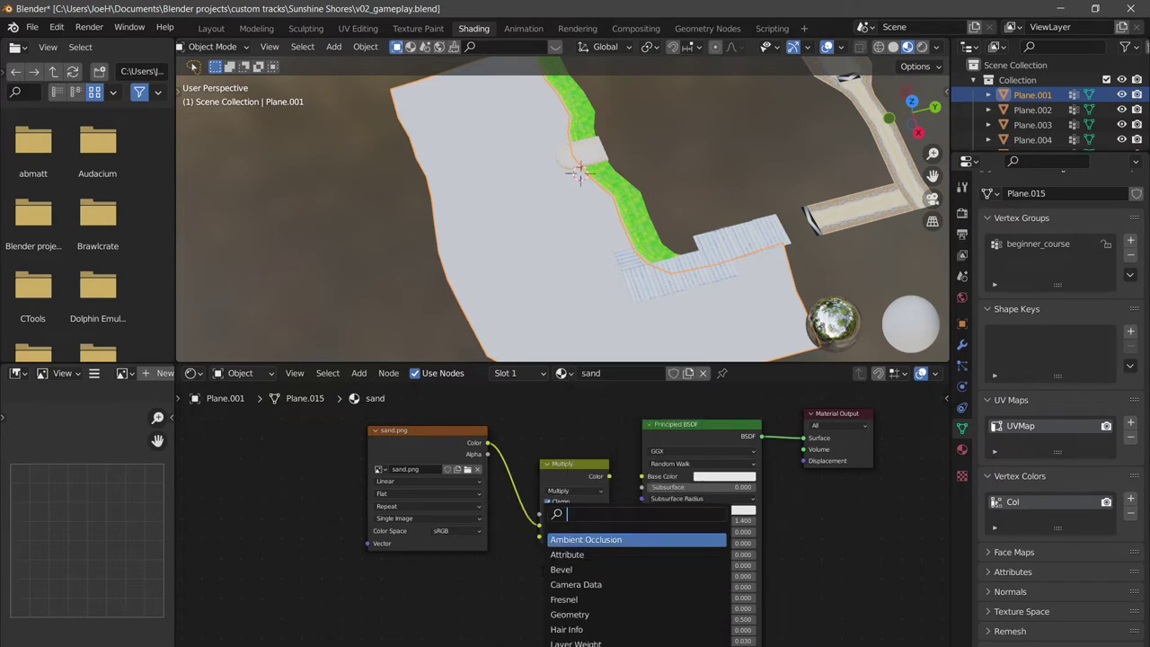
text(ver)
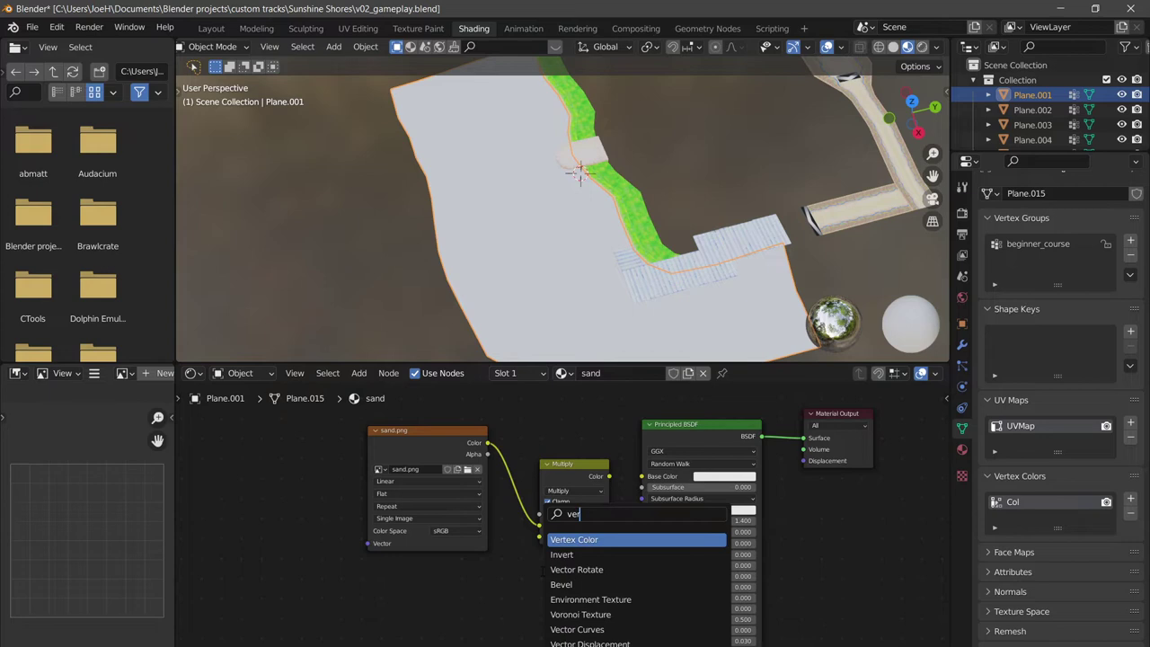
key(Return)
click(381, 563)
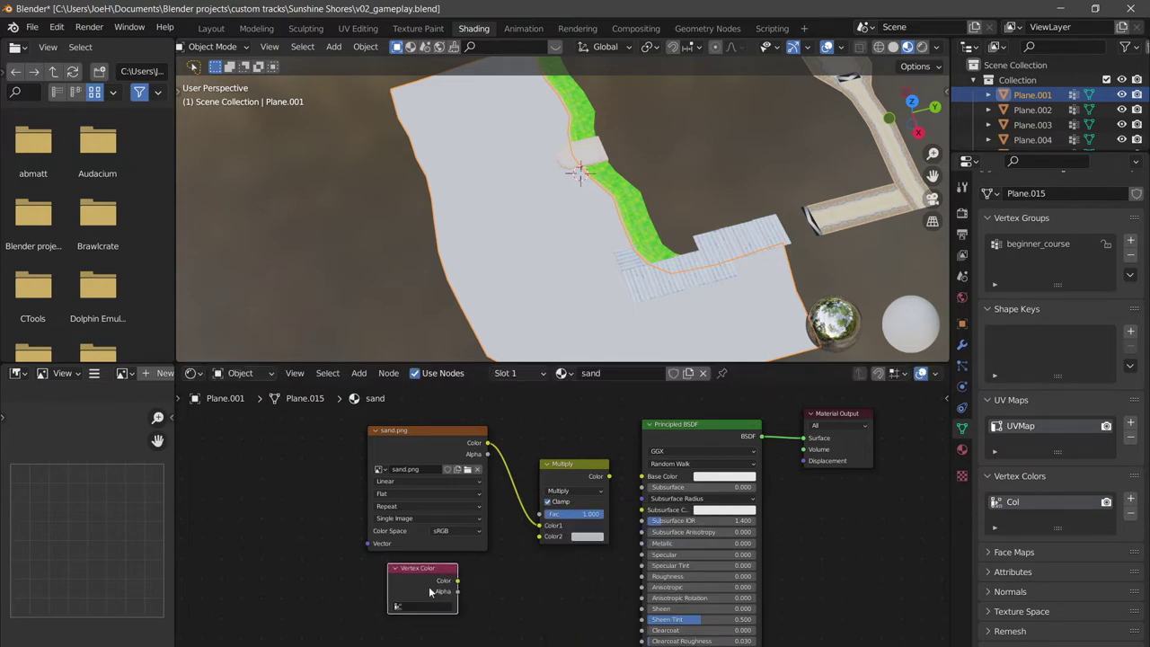
click(423, 606)
click(476, 504)
Join all visible track objects into one mesh, and remove and re-add its Col vertex color layer.
scroll(693, 174, down, 2)
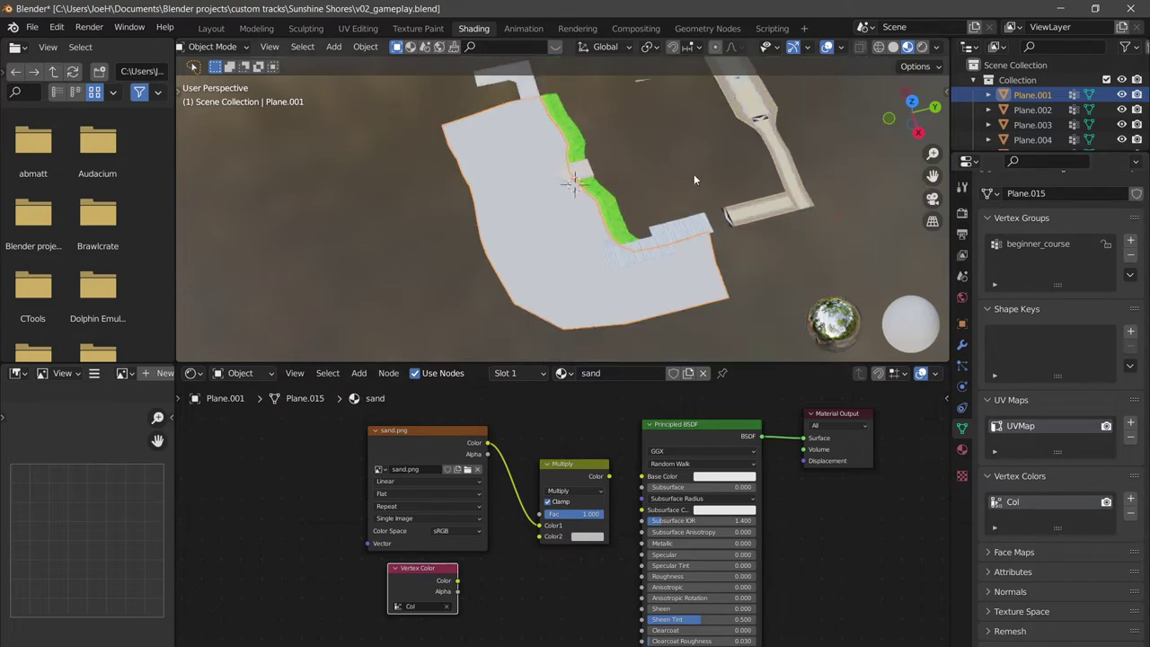
scroll(701, 186, up, 2)
scroll(707, 199, down, 1)
key(a)
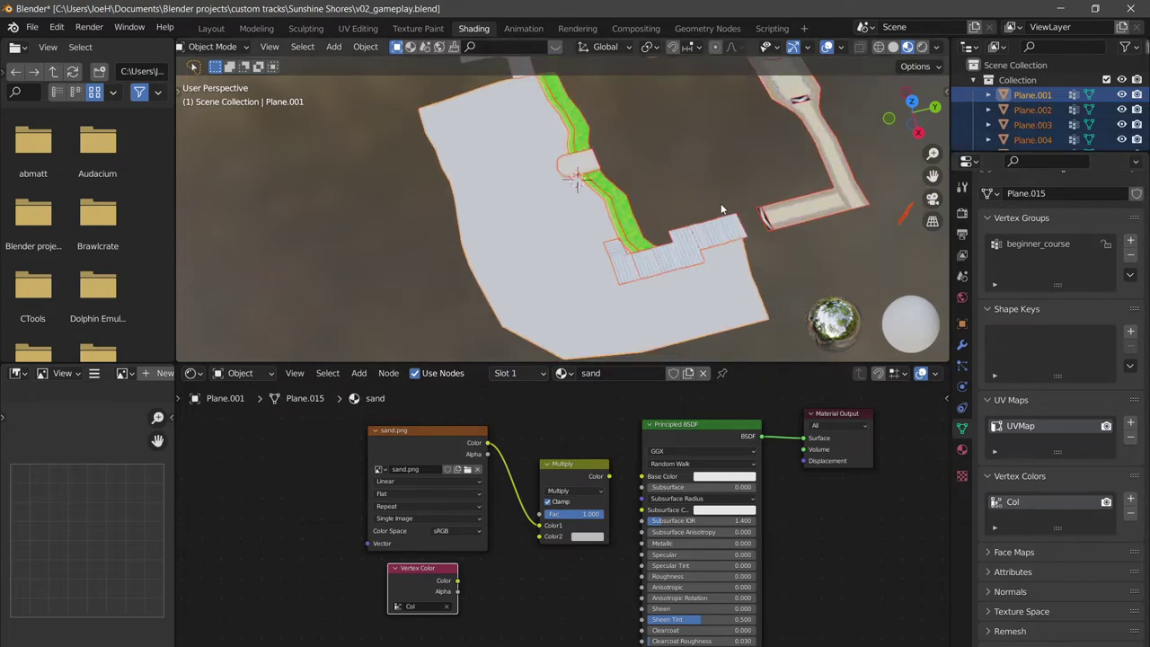
key(ctrl+j)
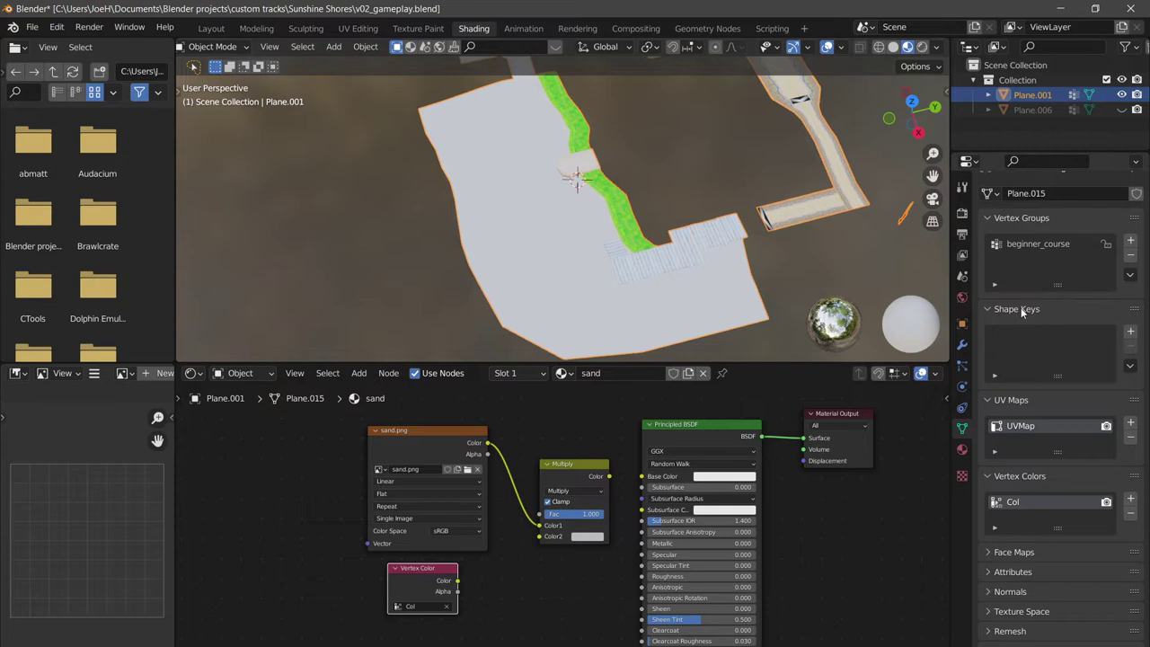
click(1129, 514)
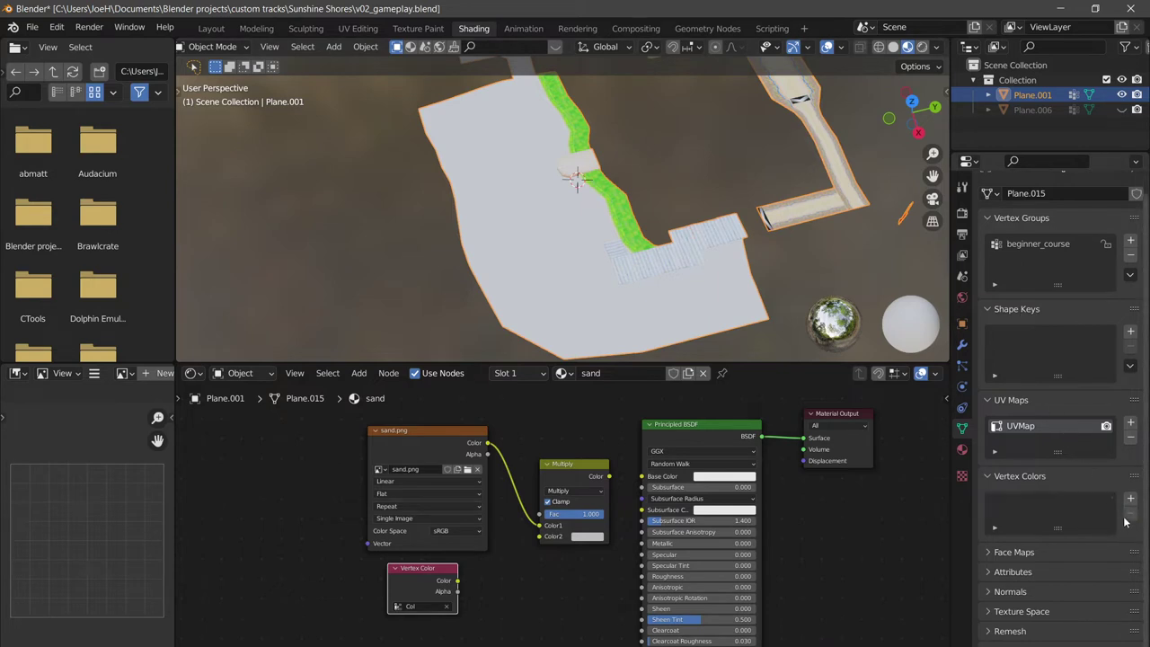
click(1130, 499)
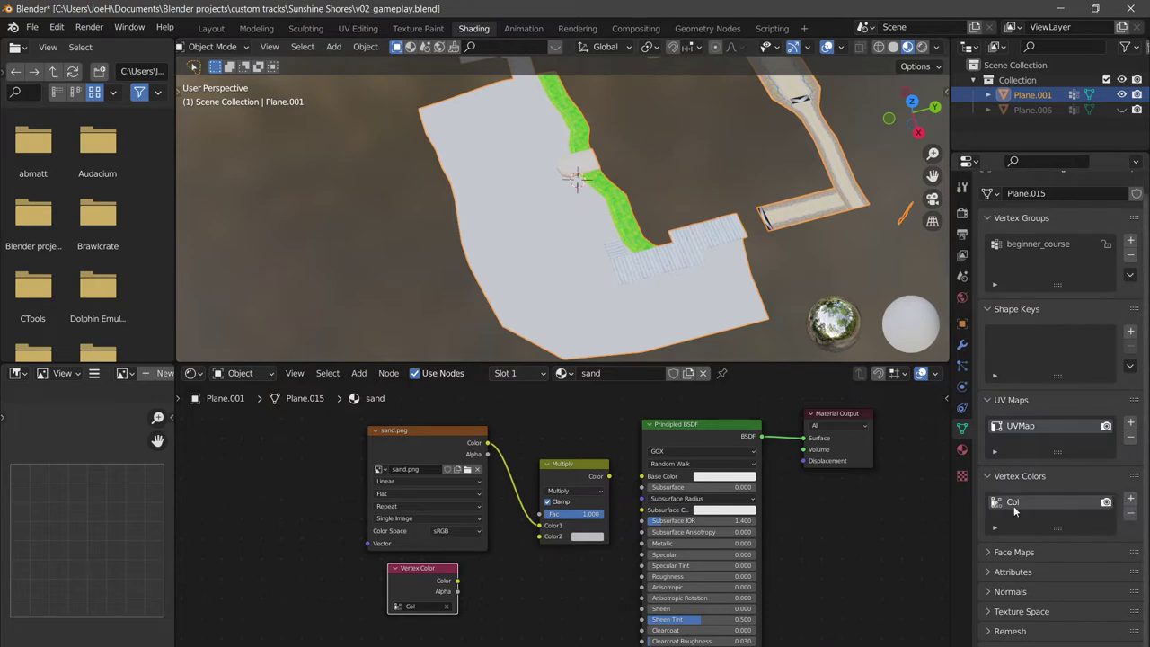
Separate the whole joined mesh by material and select the resulting sand object.
key(Tab)
key(a)
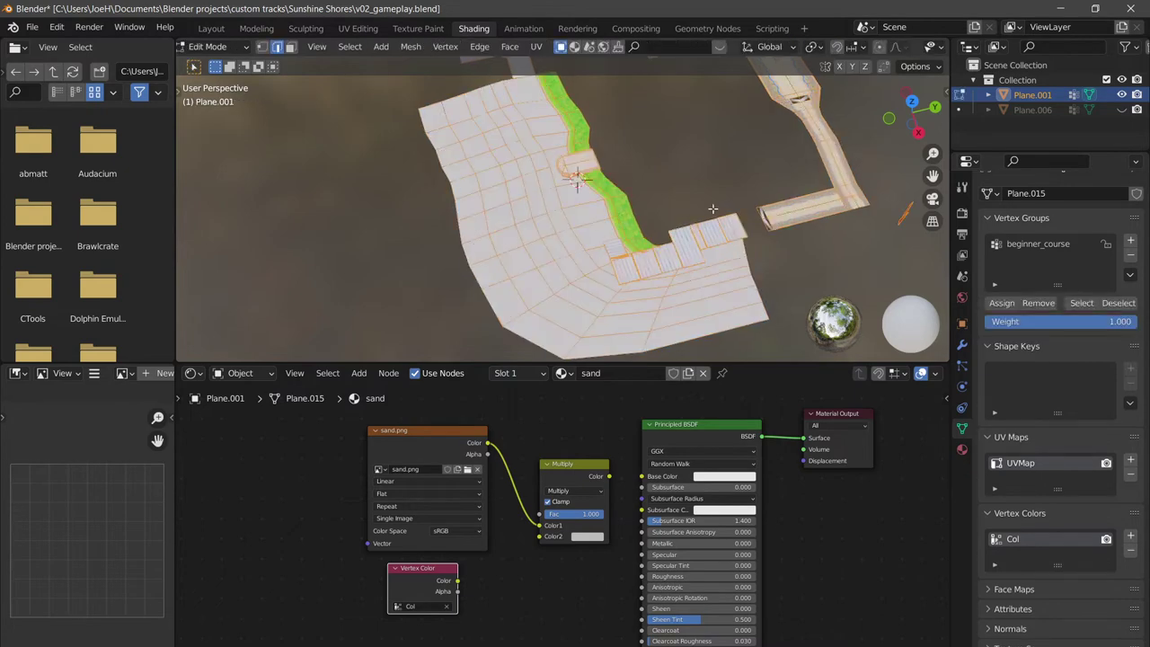
key(Tab)
key(Tab)
key(p)
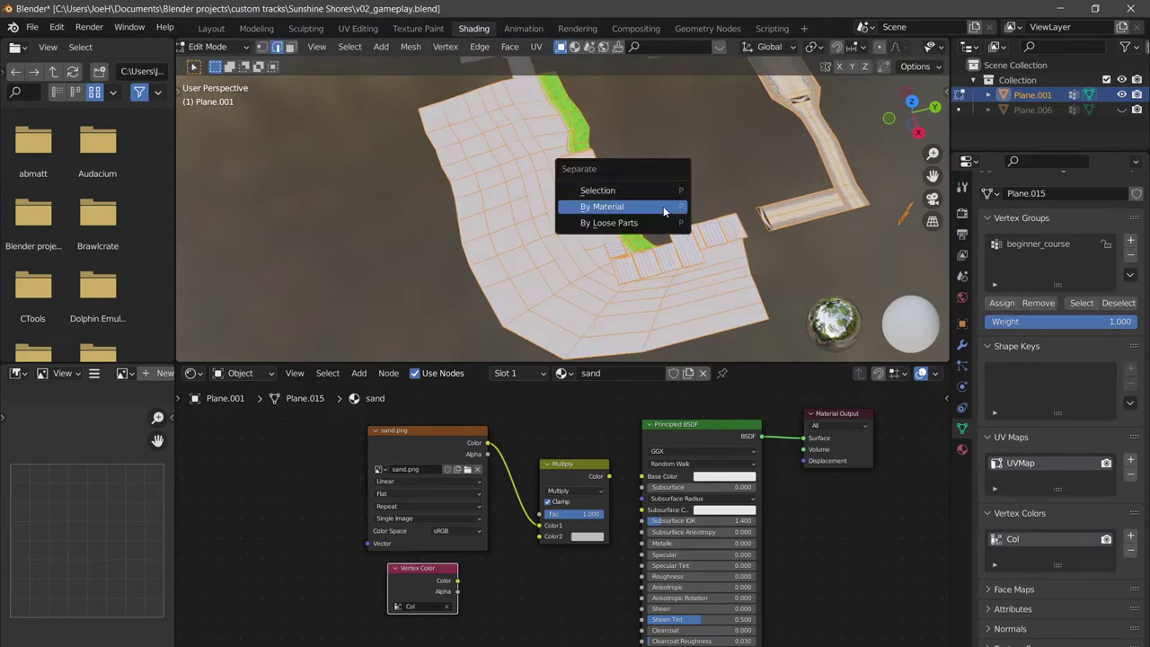
click(663, 206)
key(Tab)
click(573, 261)
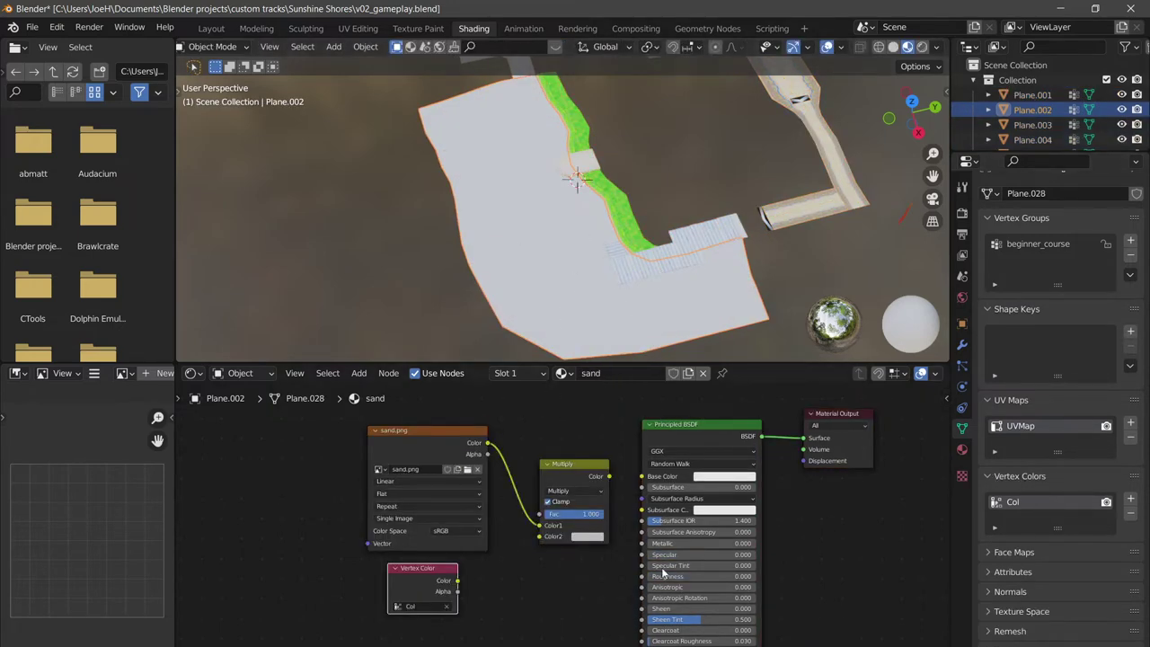
Connect the Vertex Color node's Color to Color2 of the Multiply node, and the Multiply output to Base Color.
scroll(470, 562, up, 2)
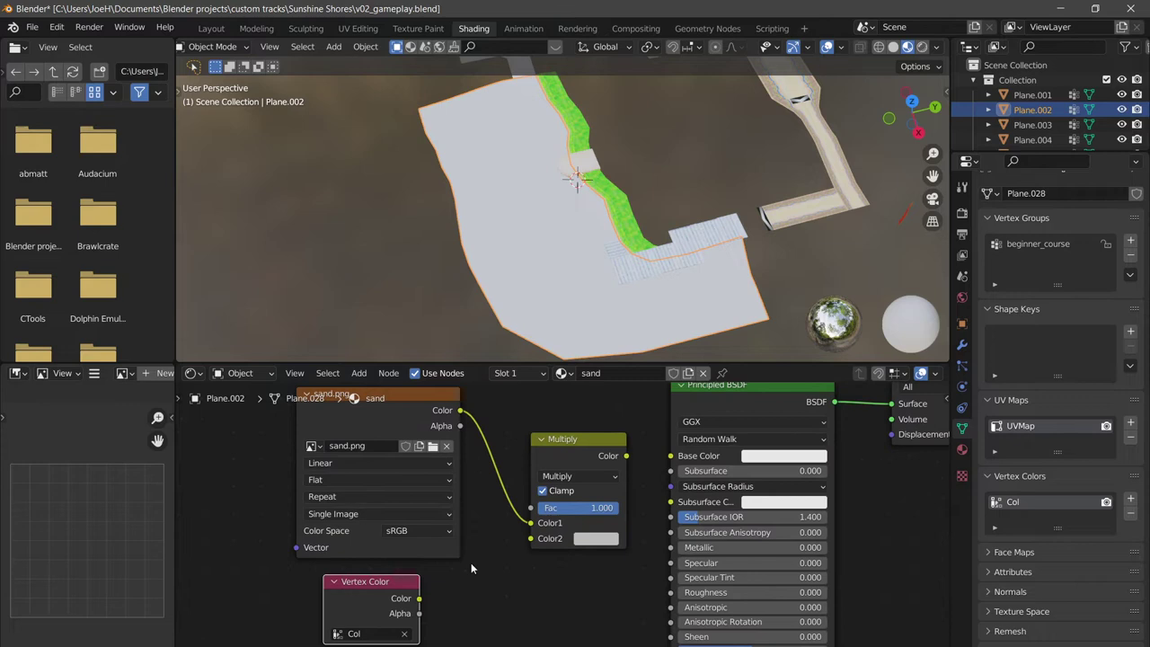
scroll(457, 587, down, 1)
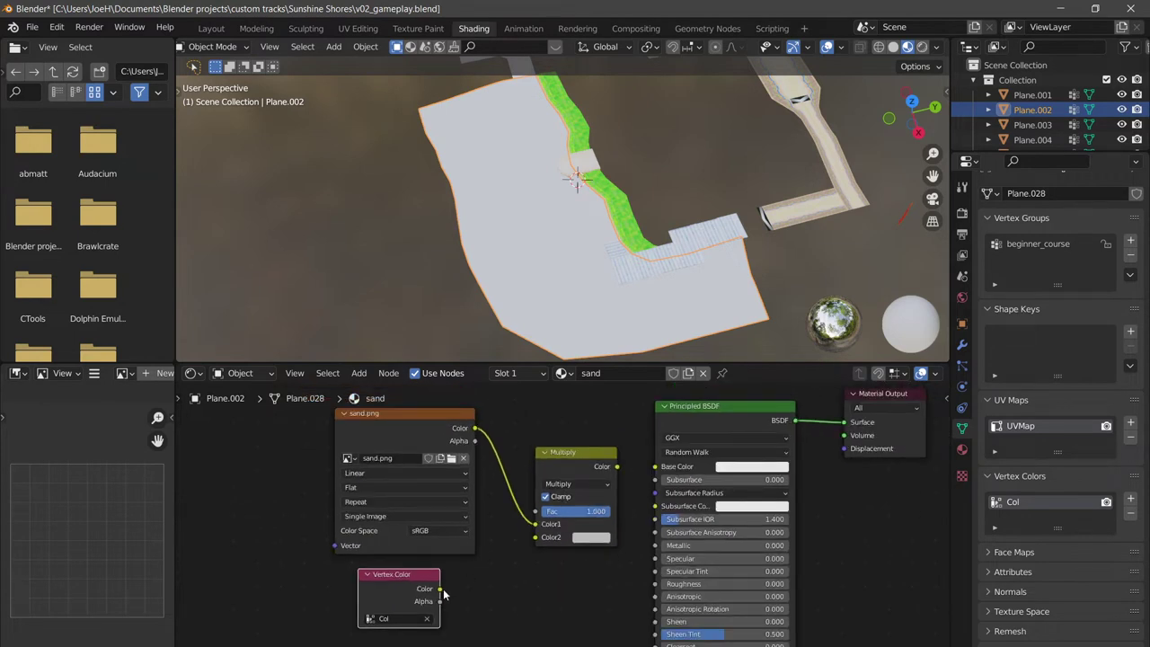
drag(440, 589, 537, 537)
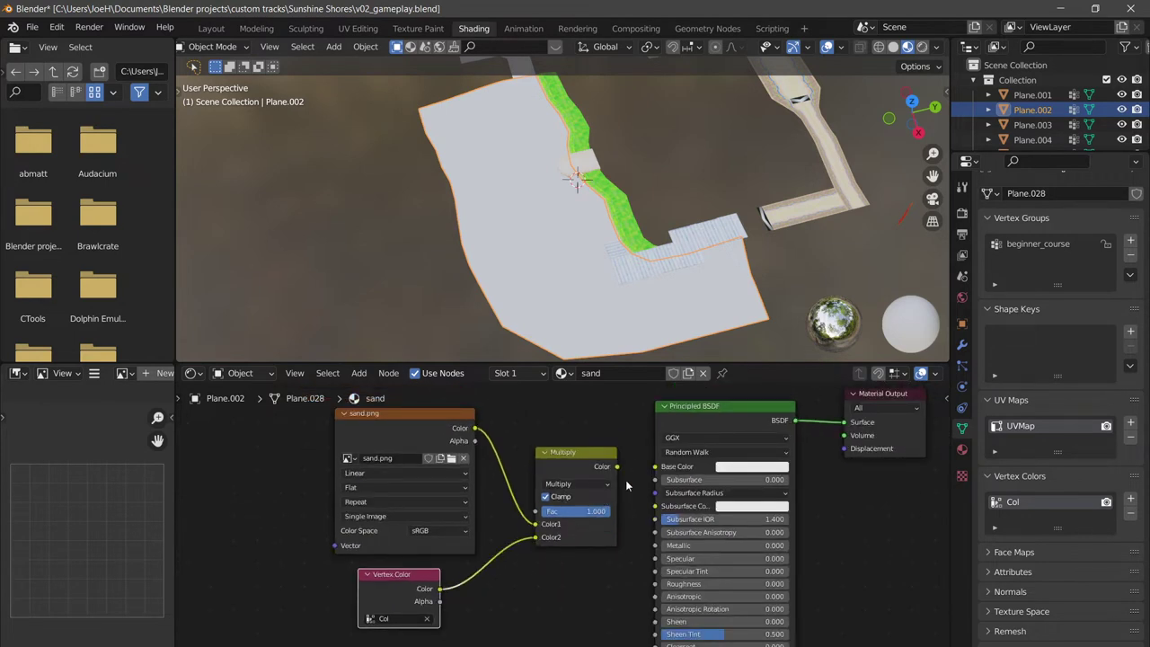
drag(618, 470, 660, 467)
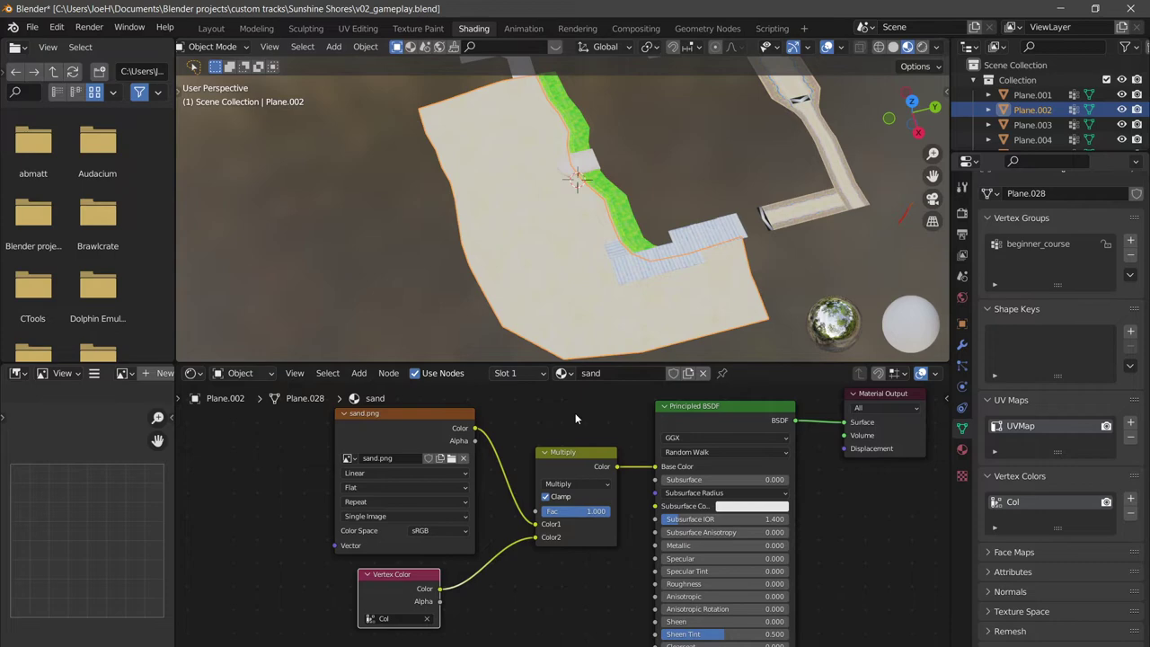
Set the Layout workspace viewport to Material Preview shading and return to the Shading workspace.
click(209, 28)
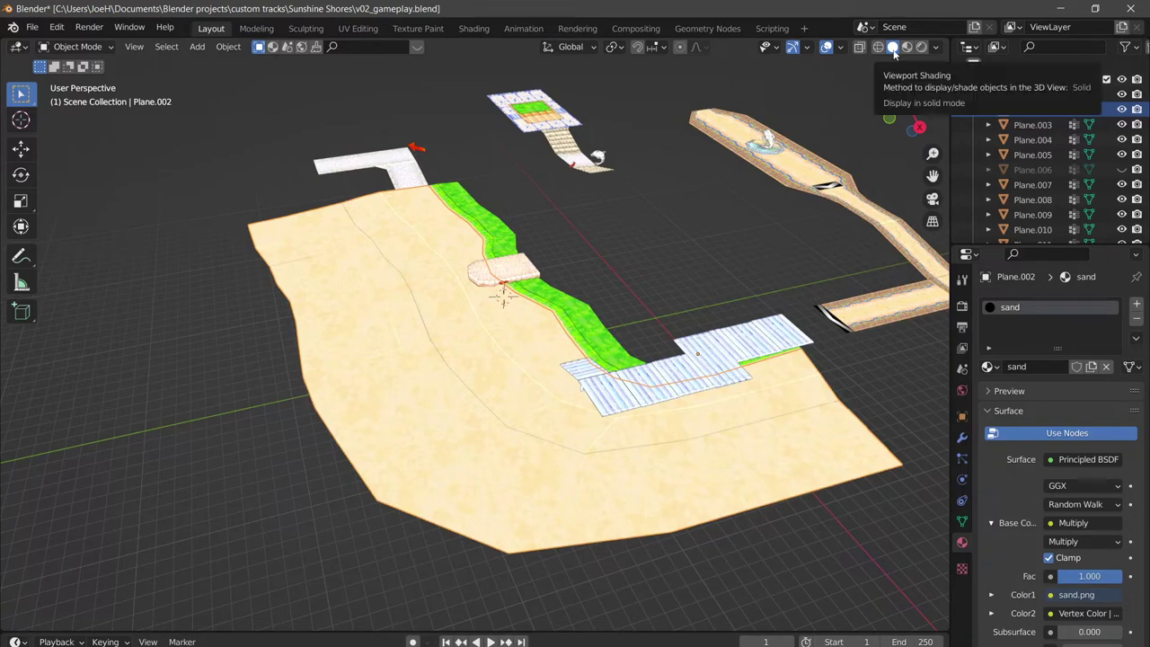
click(934, 47)
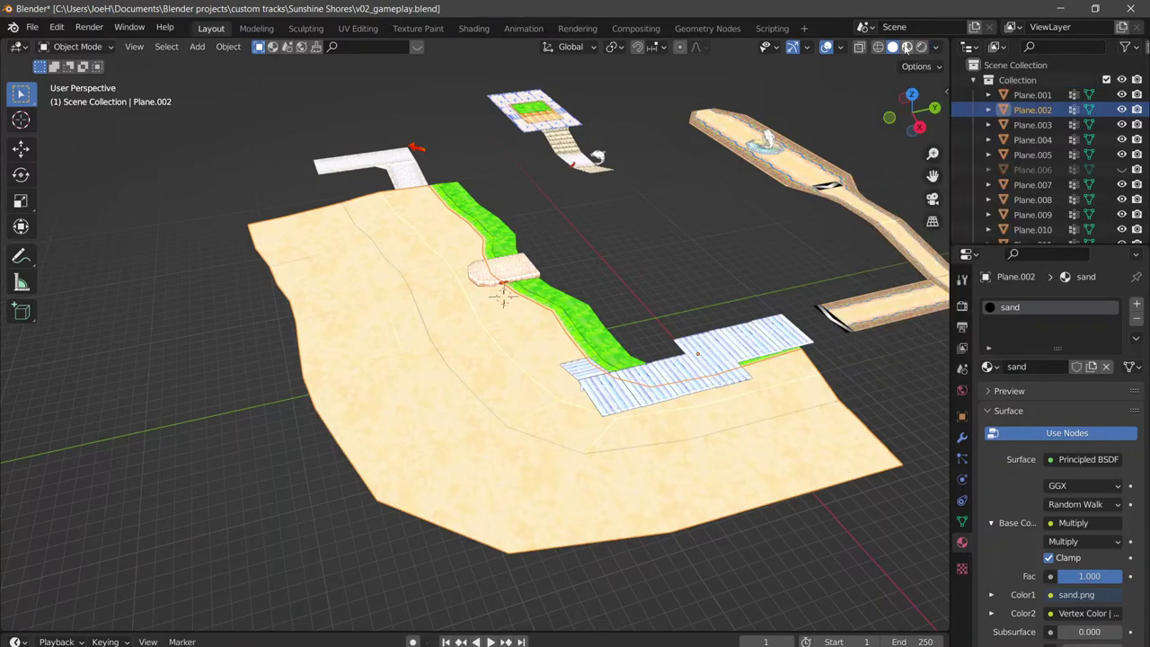
click(906, 46)
click(474, 27)
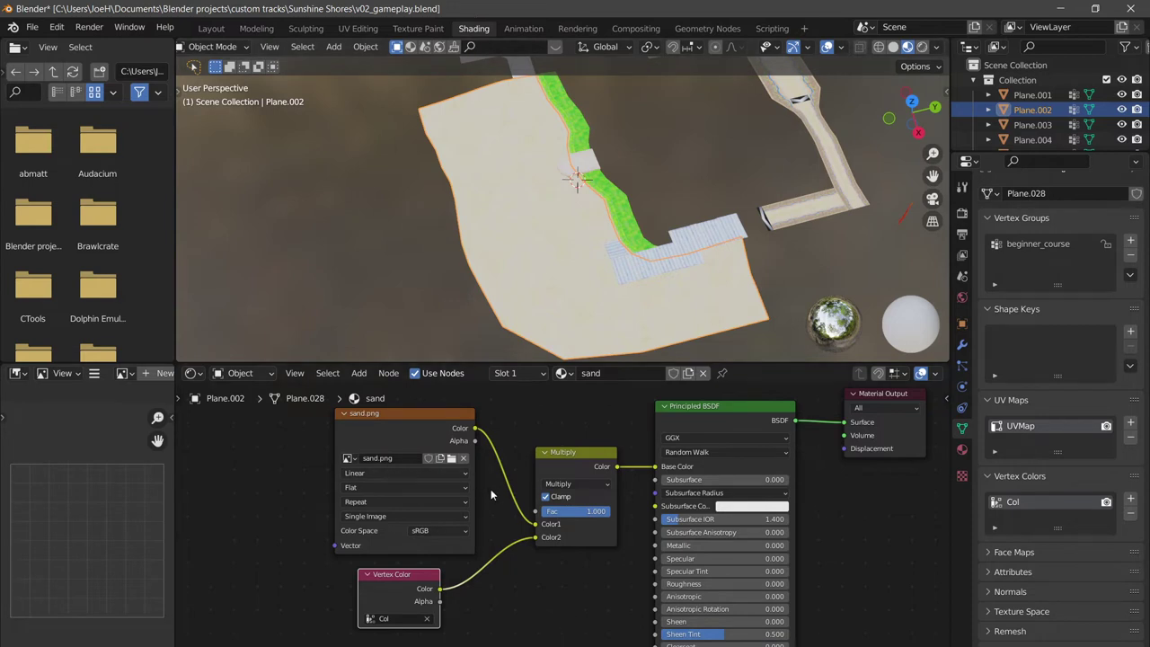
Switch the sand object to Vertex Paint mode.
click(232, 47)
key(Tab)
key(Tab)
click(233, 49)
click(213, 80)
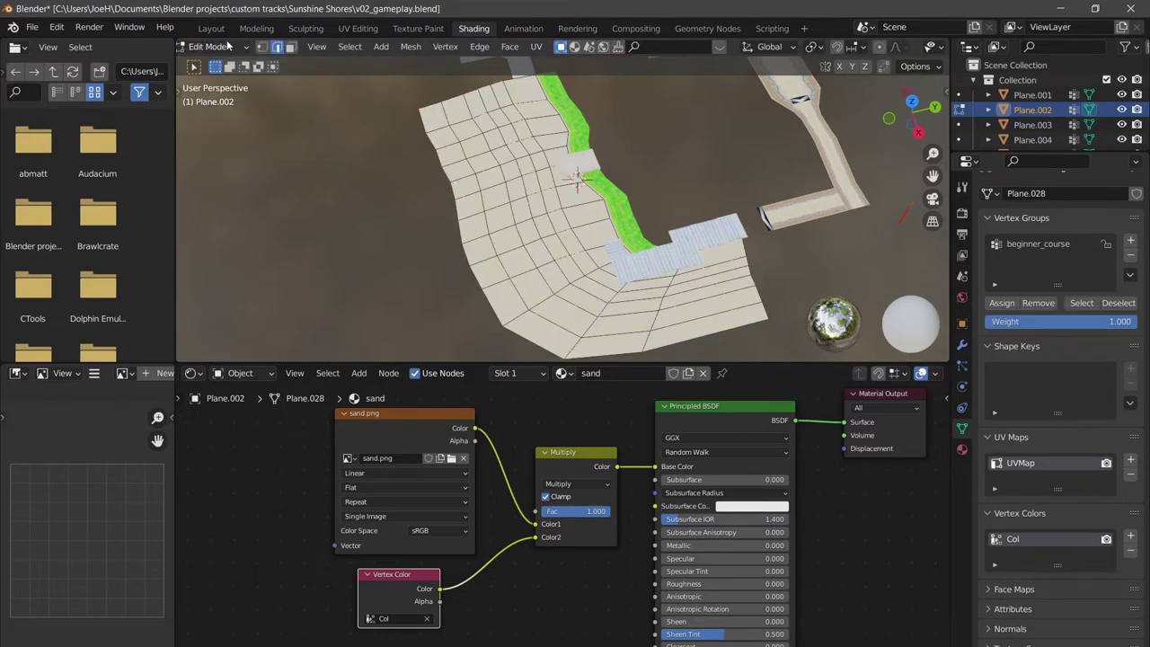
click(226, 49)
click(230, 115)
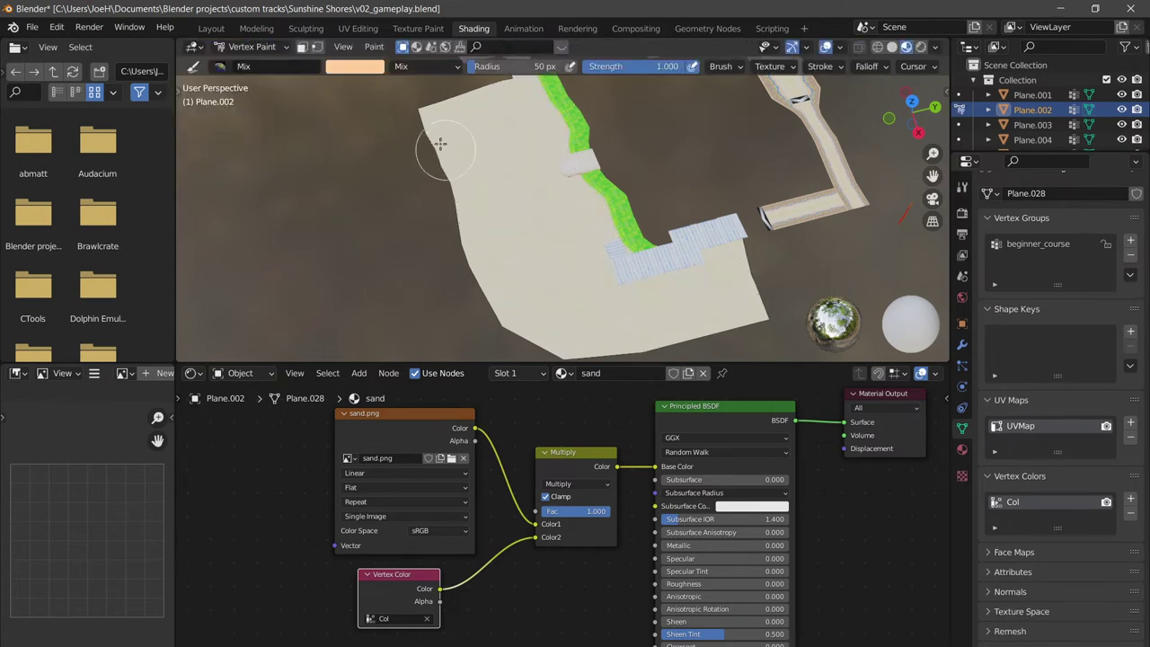
Paint an orange band (H 0.063, S 0.539, V 1.000) along the full length of the sand mesh.
click(353, 68)
drag(378, 155, 376, 164)
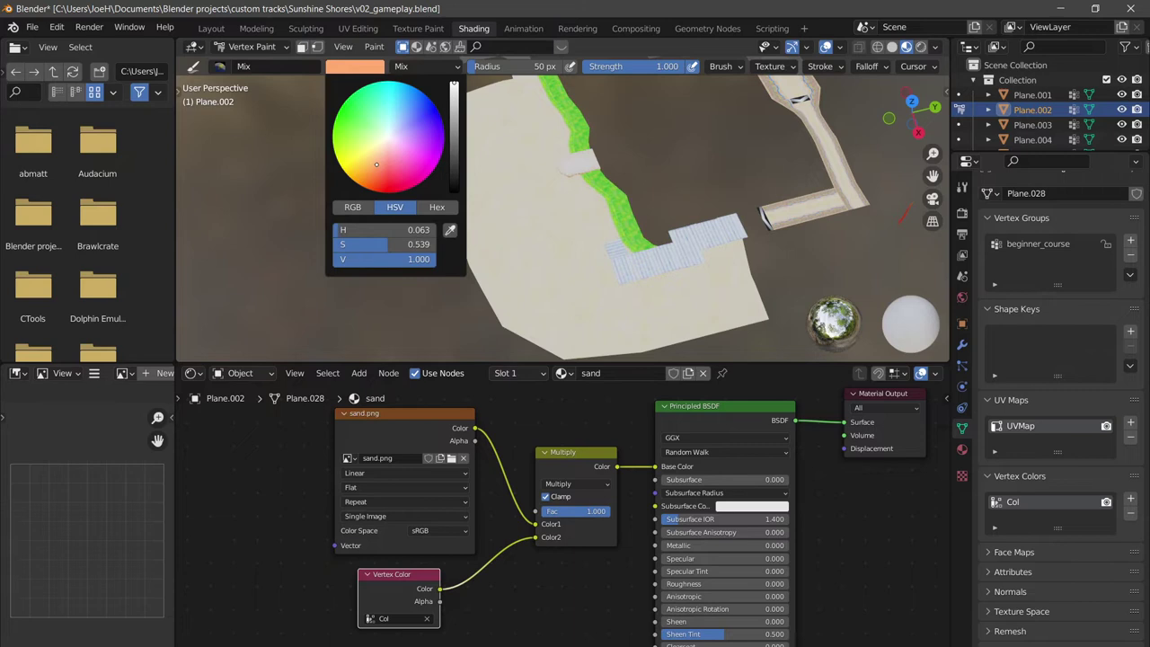
mouse_move(518, 181)
middle_down()
mouse_move(527, 210)
mouse_move(509, 146)
middle_up()
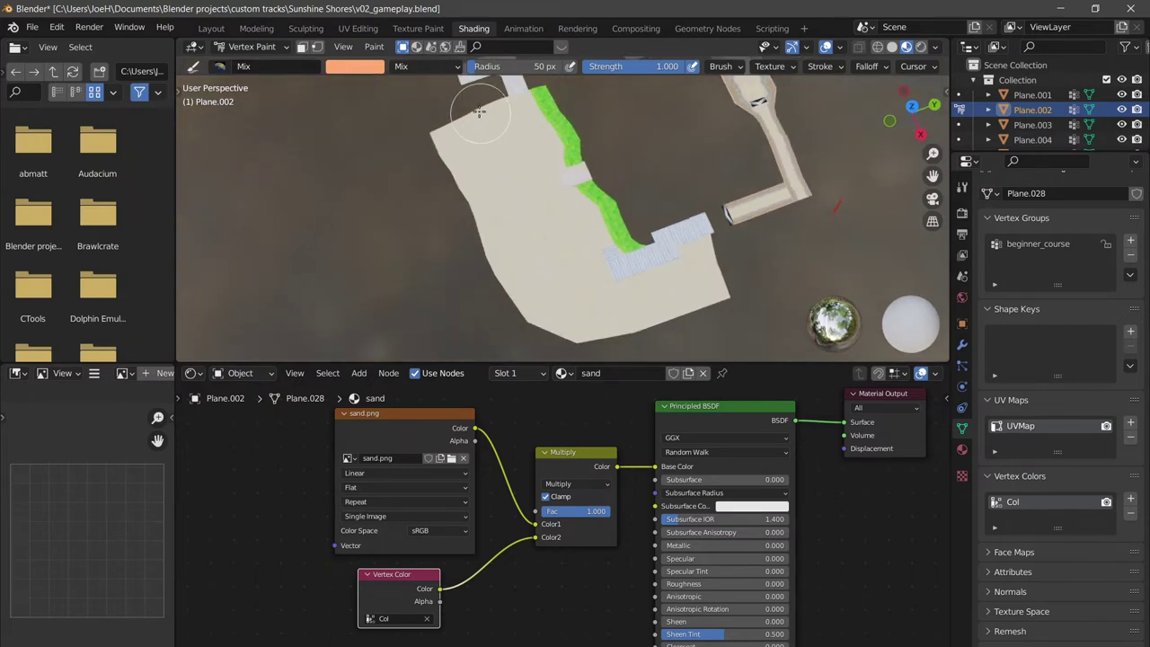
mouse_move(486, 127)
mouse_down()
mouse_move(554, 259)
mouse_move(628, 280)
mouse_move(709, 284)
mouse_move(668, 330)
mouse_up()
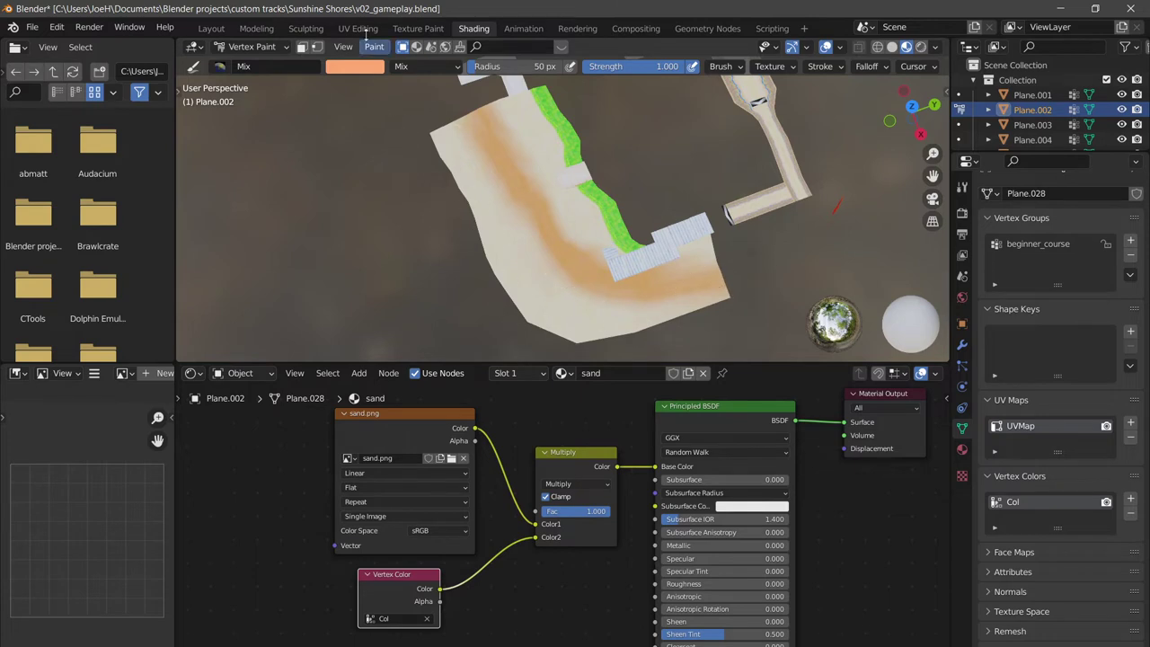
Paint the sand's outer shore cyan (H 0.501, S 0.604, V 1.000) and add deeper blue patches (H 0.539, S 0.811) over it.
click(355, 66)
mouse_move(406, 126)
mouse_down()
mouse_move(389, 98)
mouse_move(448, 155)
mouse_move(500, 277)
mouse_move(584, 329)
mouse_move(701, 318)
mouse_move(705, 276)
mouse_move(654, 302)
mouse_move(547, 281)
mouse_move(462, 135)
mouse_move(518, 225)
mouse_move(539, 226)
mouse_up()
click(369, 69)
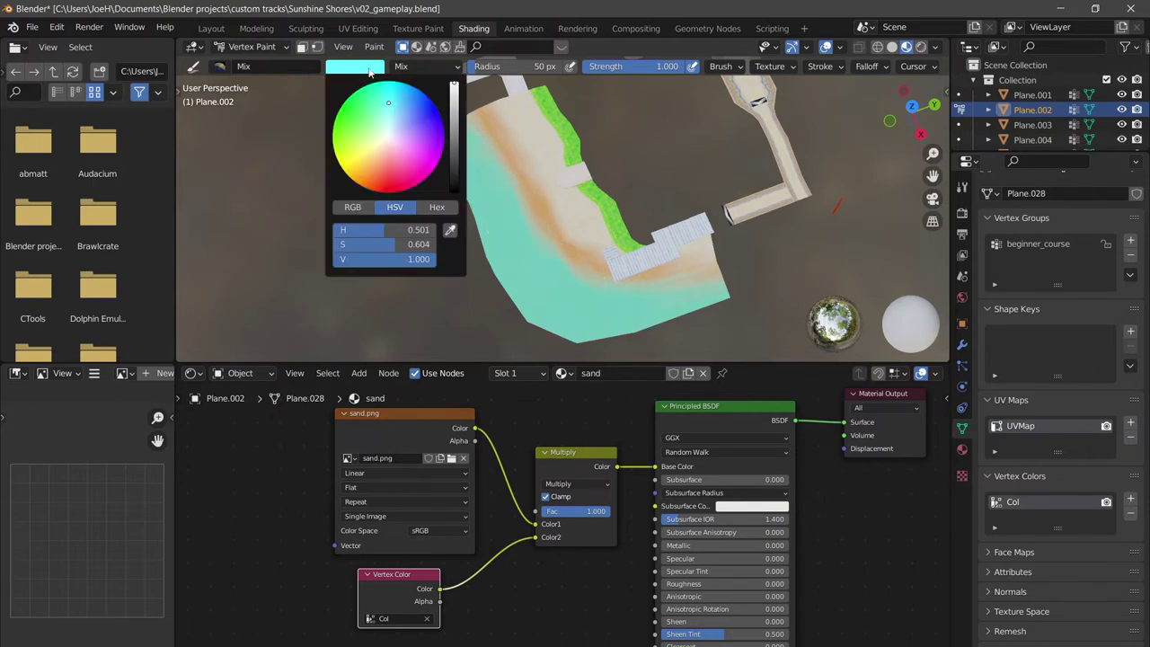
mouse_move(388, 102)
mouse_down()
mouse_move(401, 112)
mouse_move(397, 92)
mouse_up()
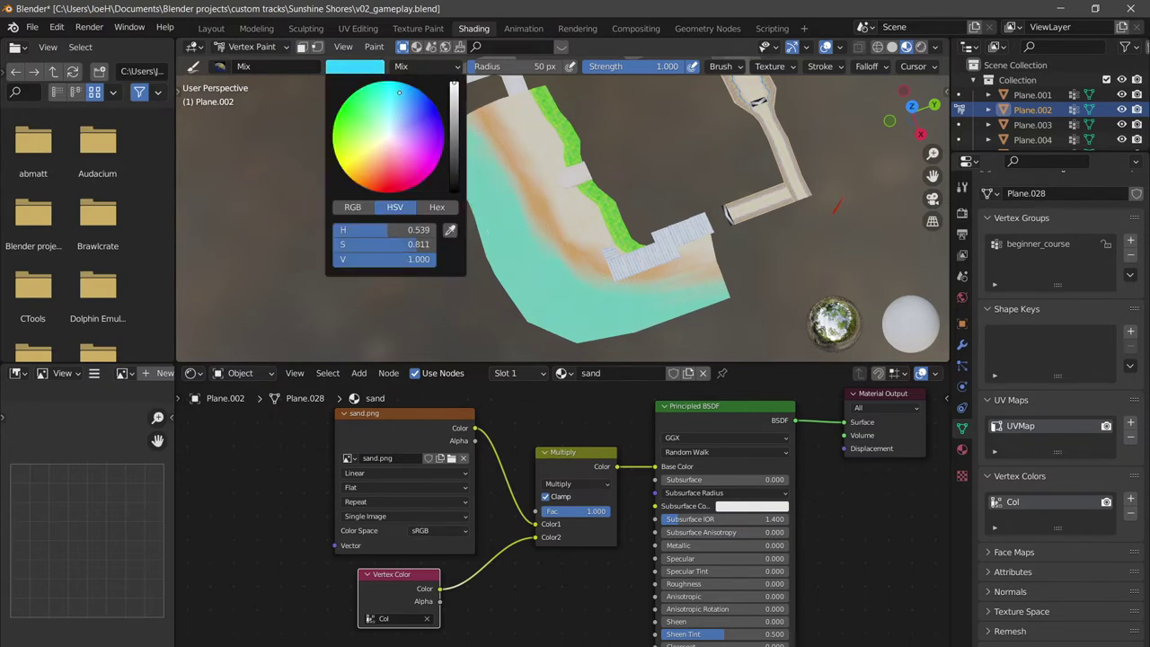
mouse_move(517, 168)
mouse_down()
mouse_move(464, 174)
mouse_move(477, 200)
mouse_move(457, 180)
mouse_move(527, 312)
mouse_move(569, 329)
mouse_move(653, 319)
mouse_up()
scroll(575, 269, up, 4)
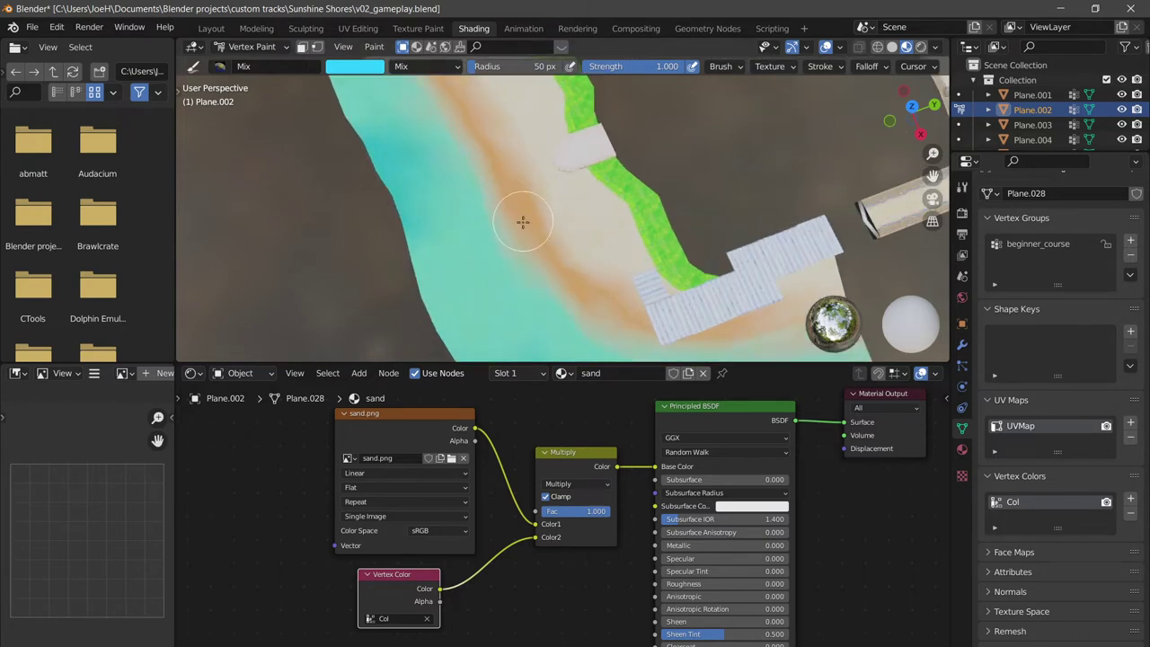
scroll(527, 233, down, 2)
Set the Mix brush to a light orange (H 0.066, S 0.462, V 1.000) with strength 0.486.
click(355, 66)
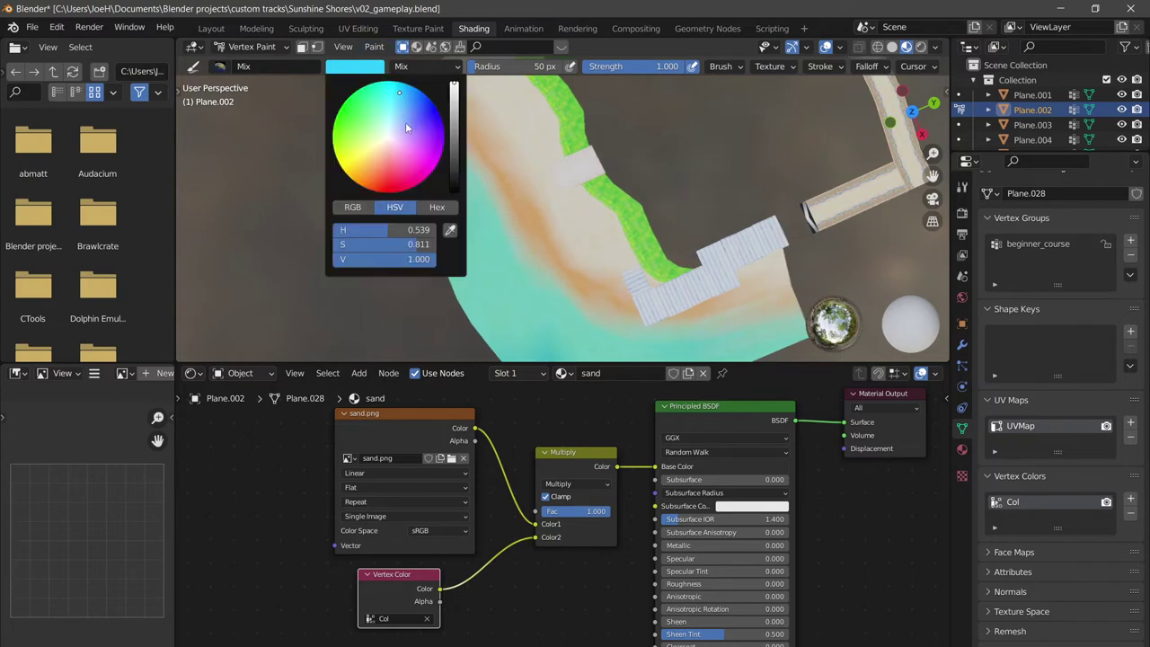
click(387, 145)
drag(387, 144, 377, 160)
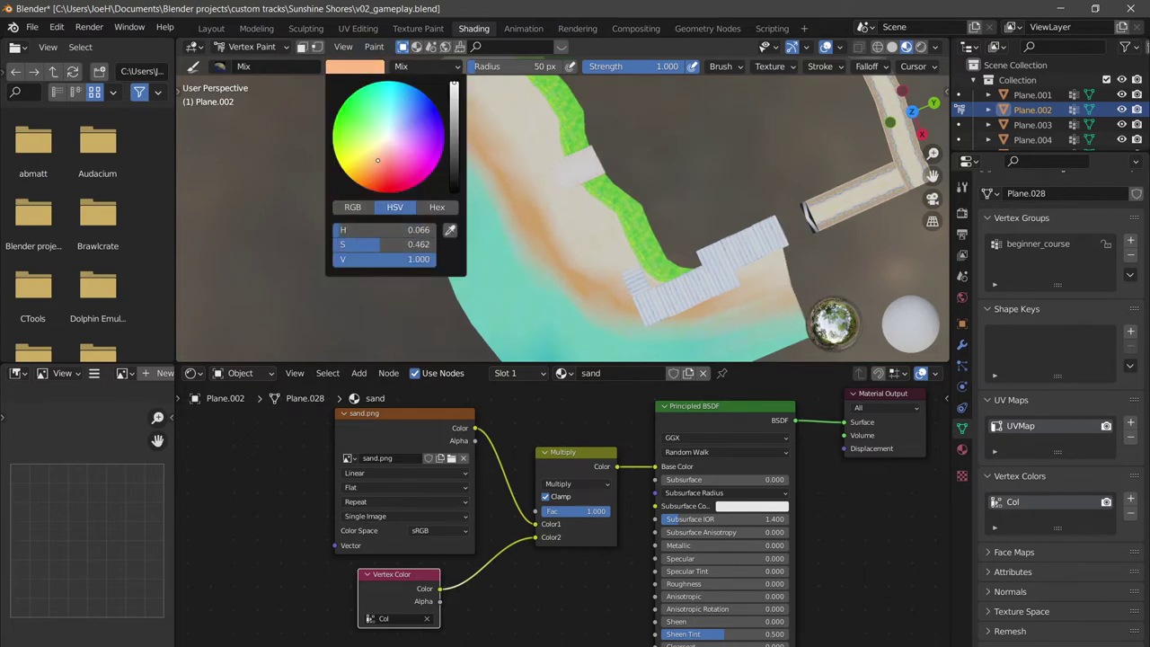
drag(664, 65, 614, 66)
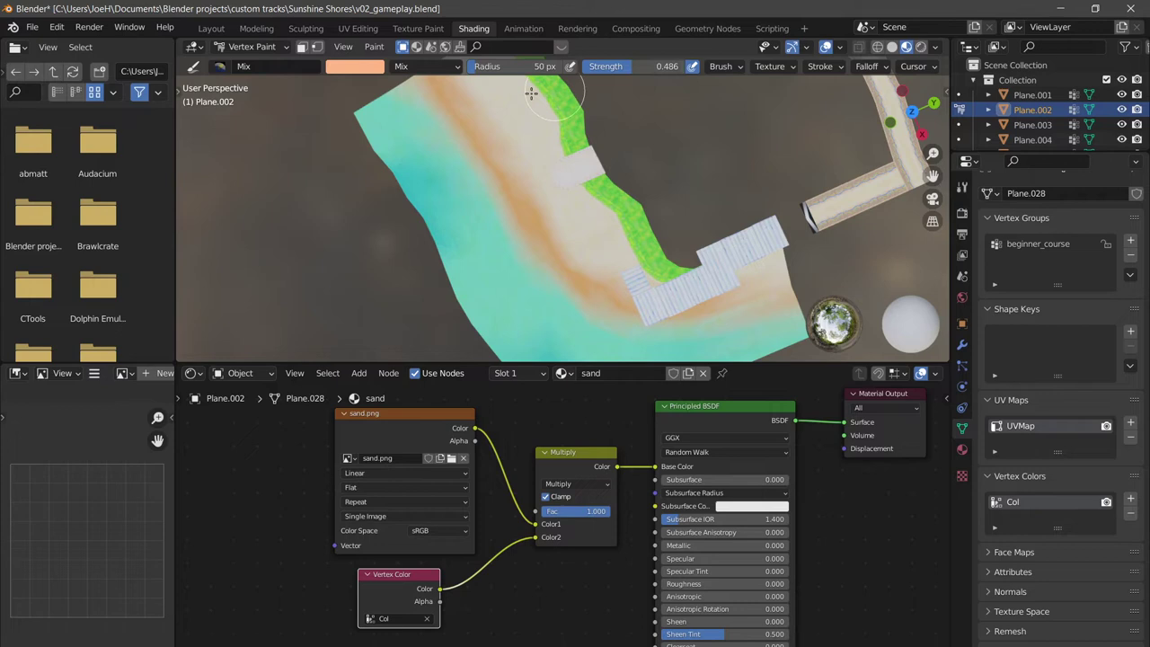
Review the blending modes, keep Mix, and switch the active brush to Draw.
click(428, 67)
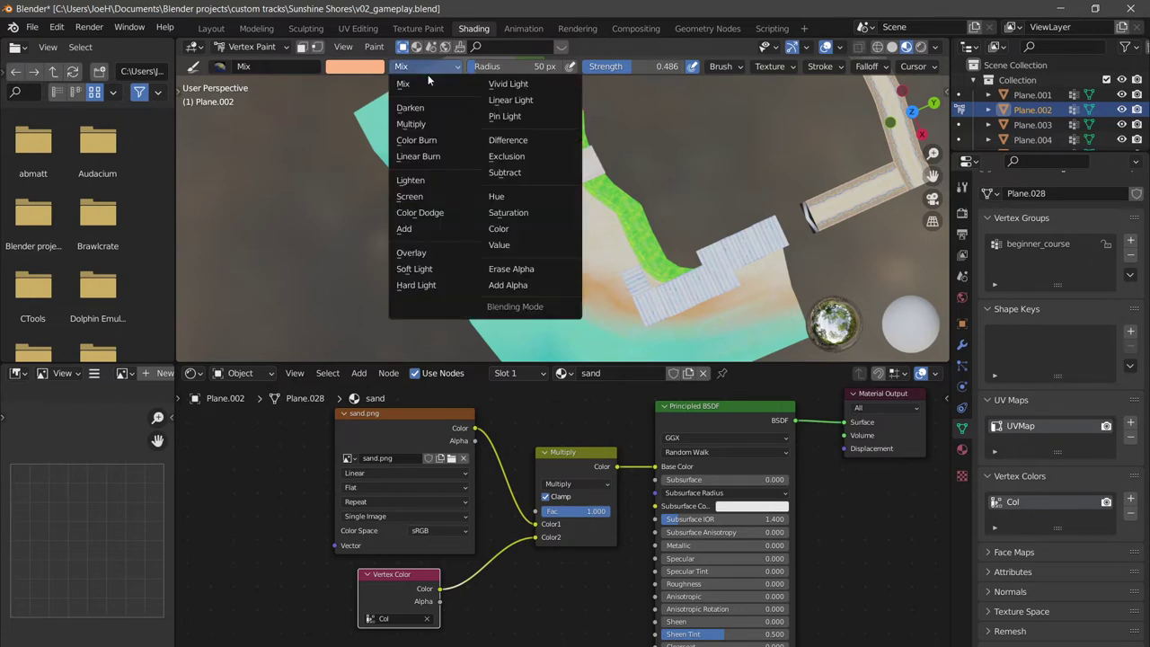
click(428, 81)
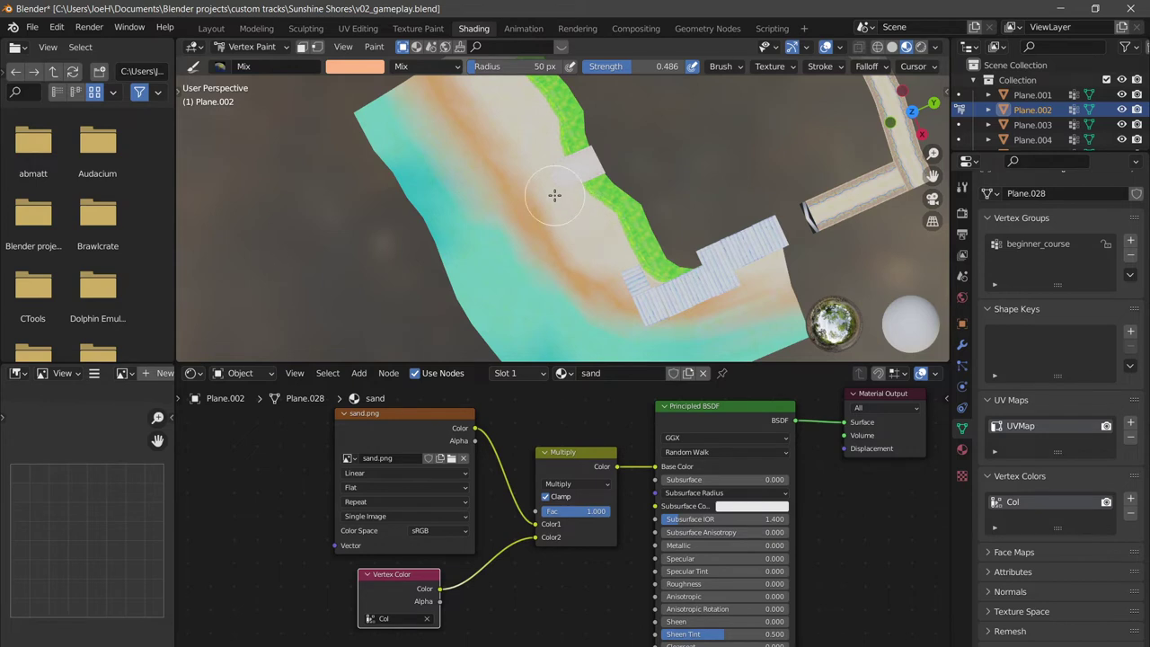
click(415, 69)
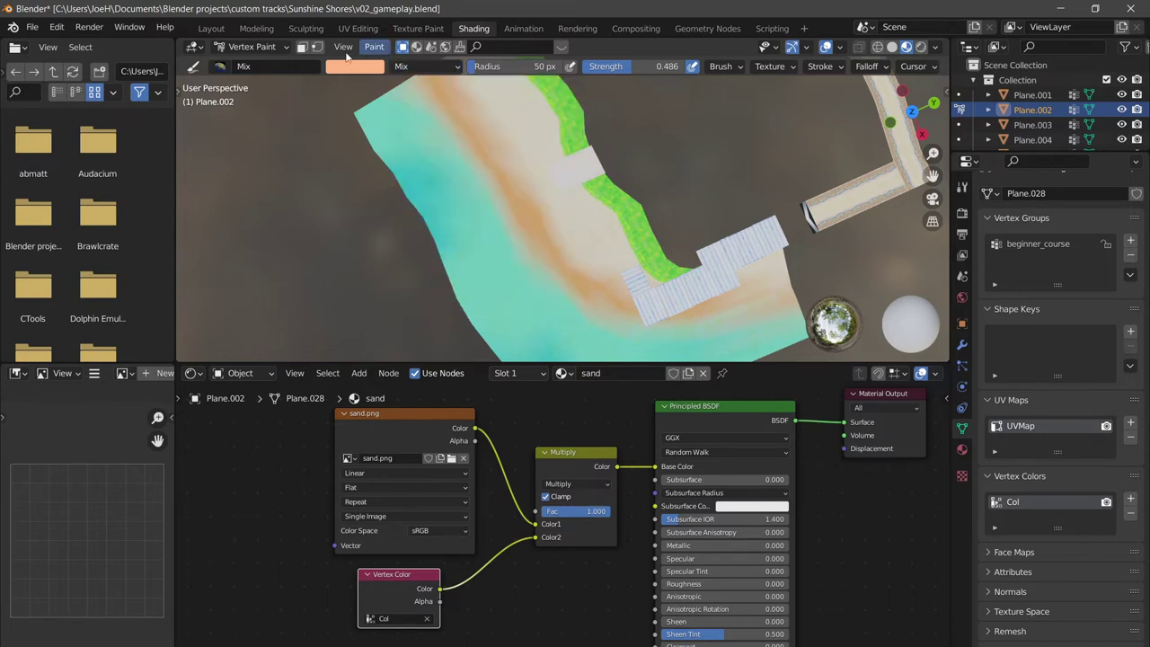
double_click(269, 66)
click(219, 66)
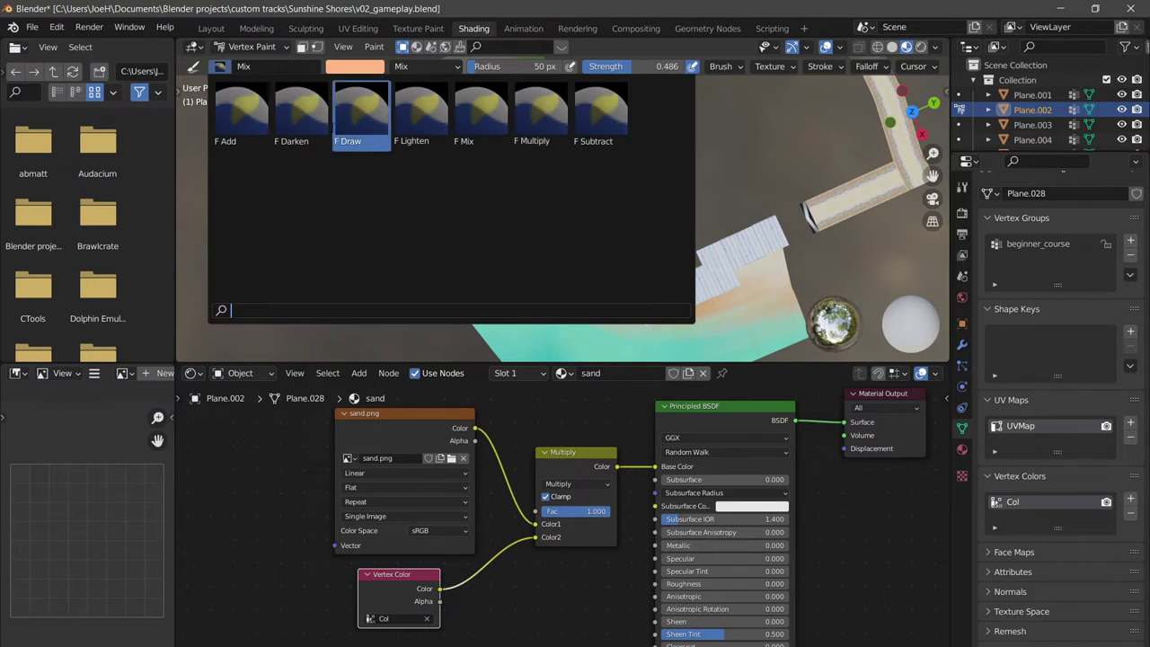
click(366, 125)
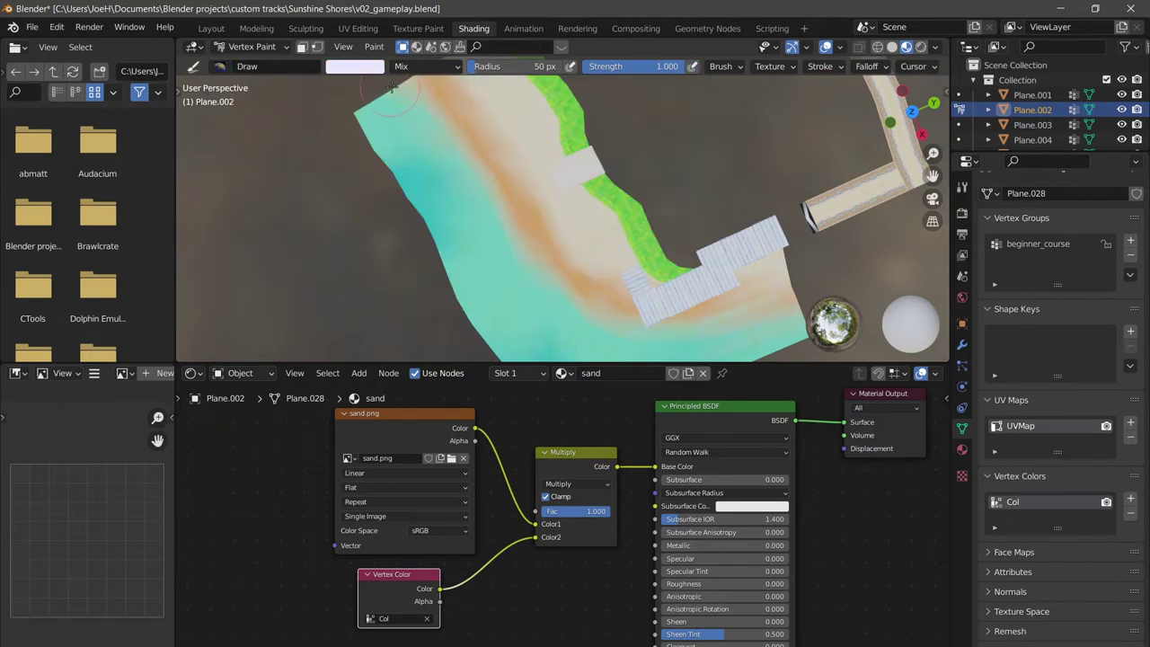
Set the Draw brush color to a pale orange and paint over the orange band between the beach and the turquoise shore.
drag(426, 106, 539, 246)
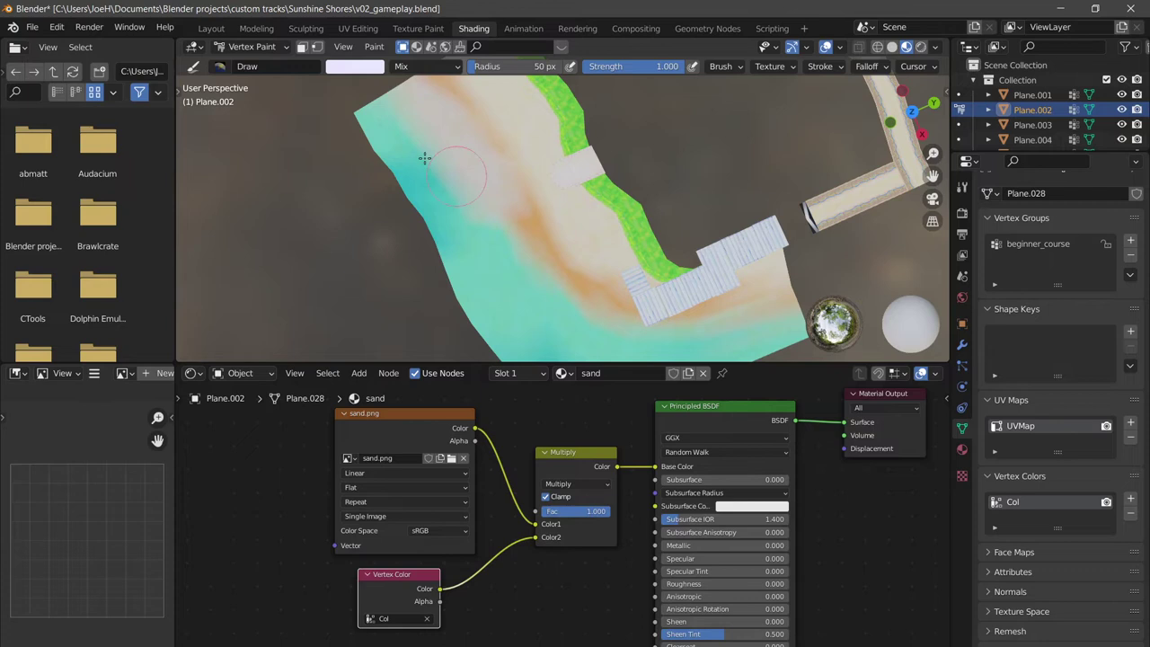
key(ctrl+z)
click(365, 64)
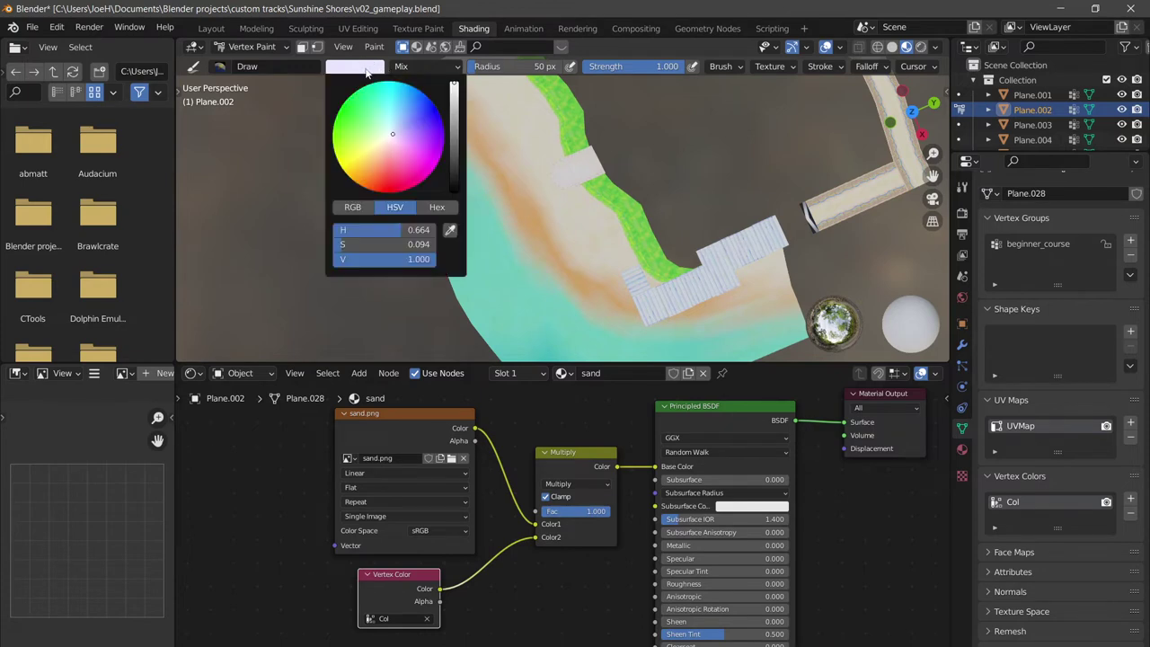
drag(389, 135, 379, 150)
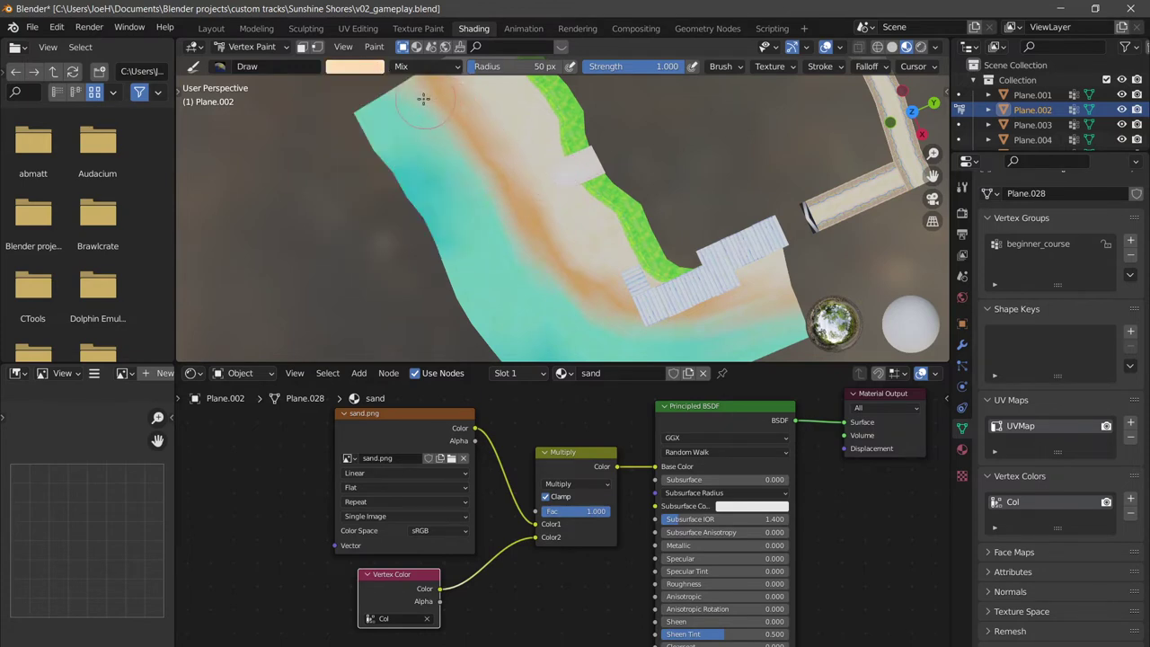
mouse_move(426, 106)
mouse_down()
mouse_move(547, 251)
mouse_move(487, 195)
mouse_move(551, 249)
mouse_move(547, 261)
mouse_move(611, 303)
mouse_move(731, 318)
mouse_move(775, 305)
mouse_up()
mouse_move(775, 305)
middle_down()
mouse_move(488, 154)
mouse_move(531, 210)
mouse_move(584, 159)
mouse_move(571, 148)
mouse_move(580, 231)
mouse_move(630, 186)
mouse_move(630, 160)
middle_up()
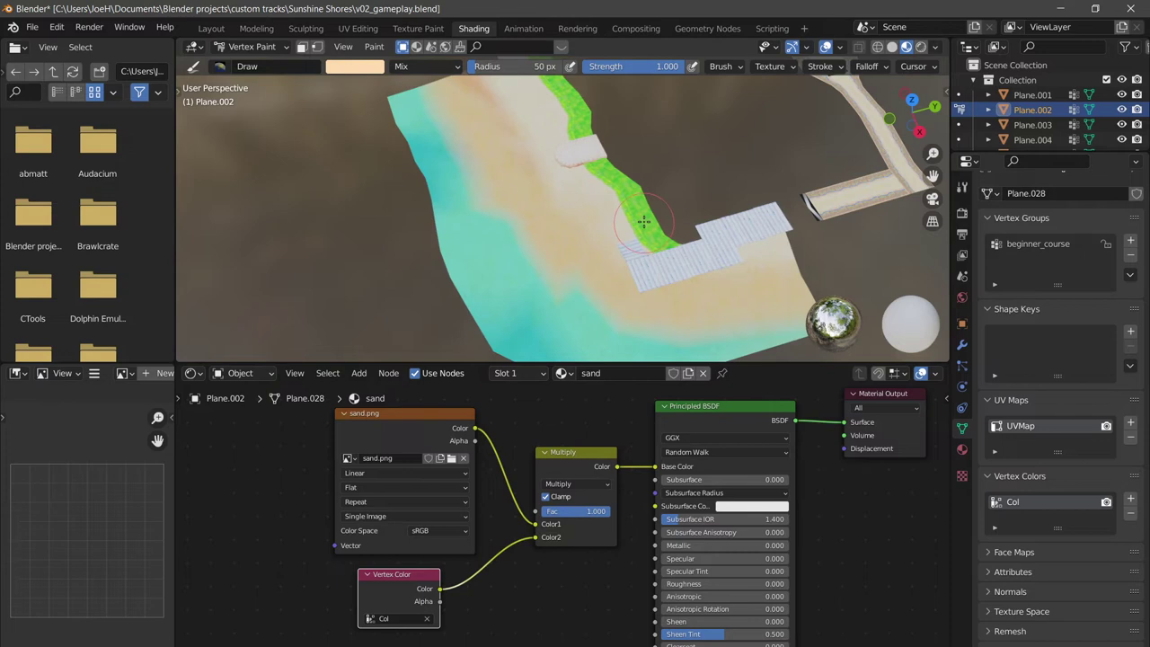
Lower both control points of the Draw brush's custom falloff curve, placing the first at X 0.082, Y 0.165.
click(866, 66)
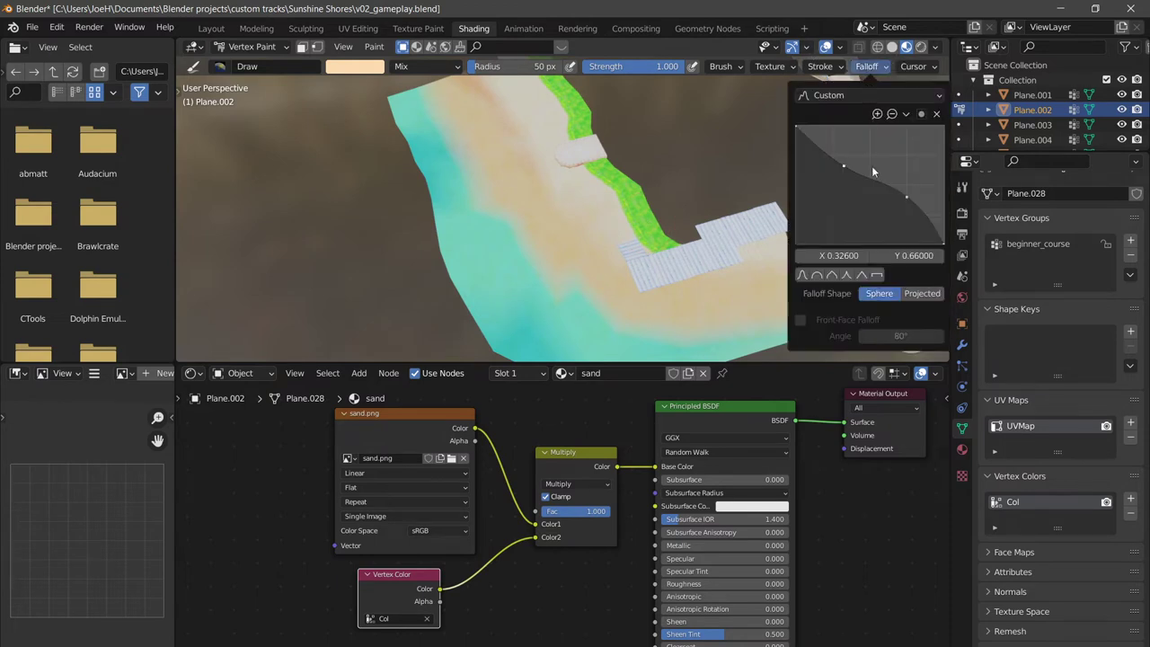
drag(841, 167, 806, 224)
drag(900, 204, 902, 238)
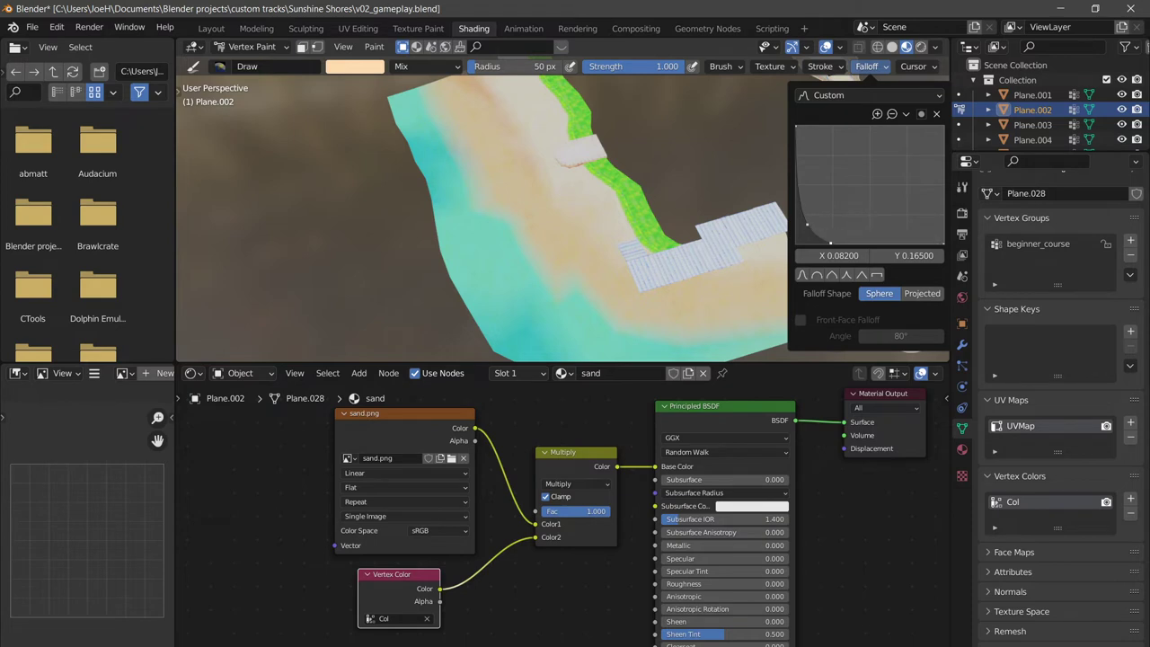
Raise both control points of the brush's custom falloff curve close to full height, forming a broad bulge.
click(877, 69)
drag(808, 225, 926, 145)
drag(829, 244, 894, 134)
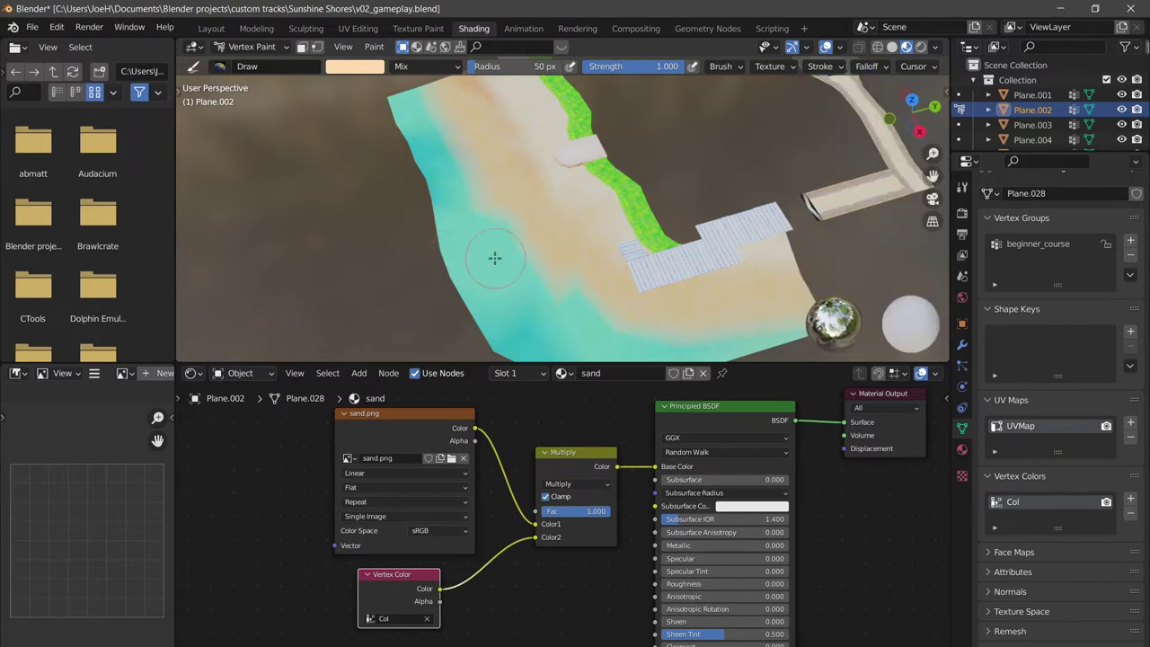
Paint test strokes over the turquoise shore with the raised falloff and undo them.
mouse_move(495, 258)
mouse_down()
mouse_move(454, 267)
mouse_move(465, 286)
mouse_move(475, 269)
mouse_up()
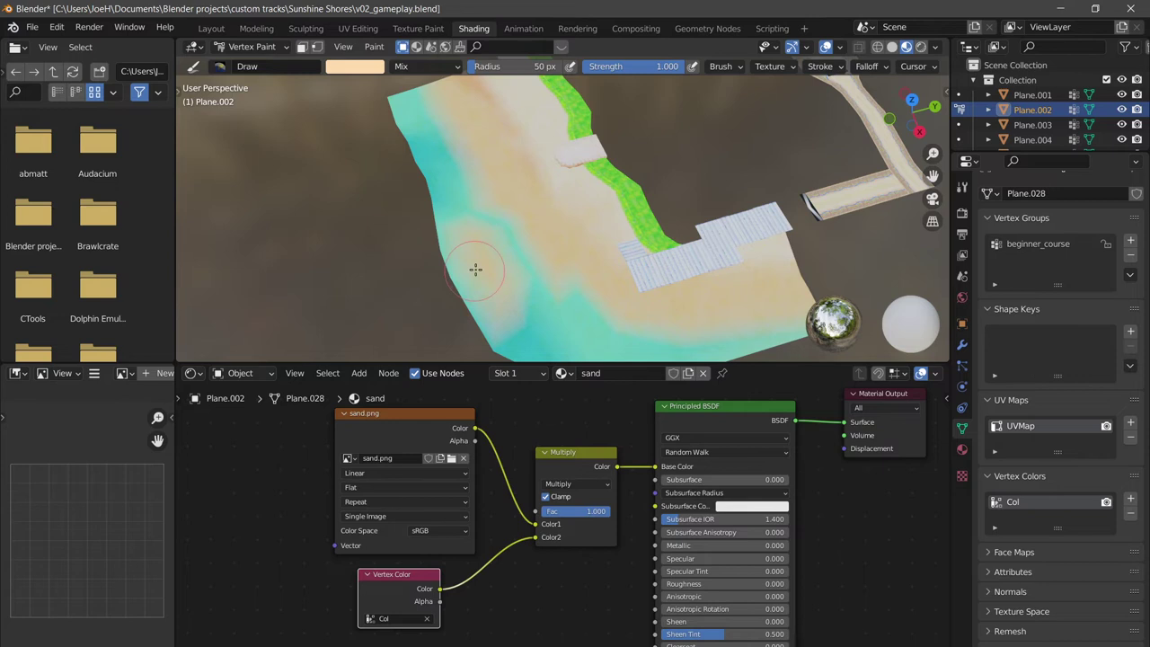
key(ctrl+z)
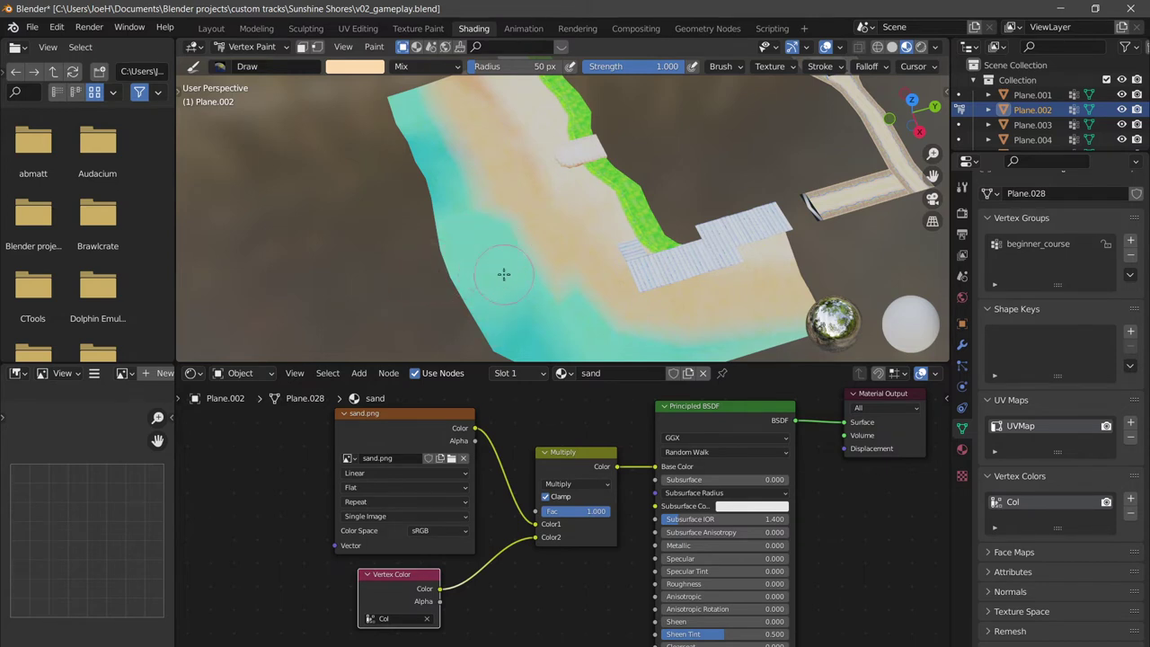
click(474, 280)
key(ctrl+z)
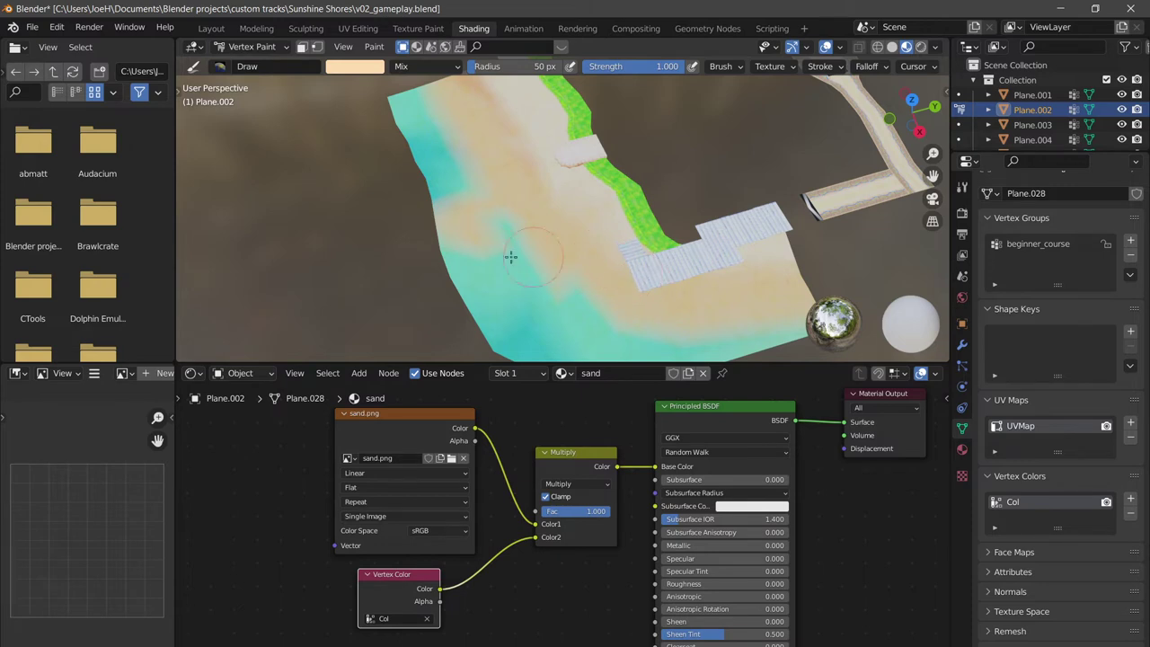
key(ctrl+z)
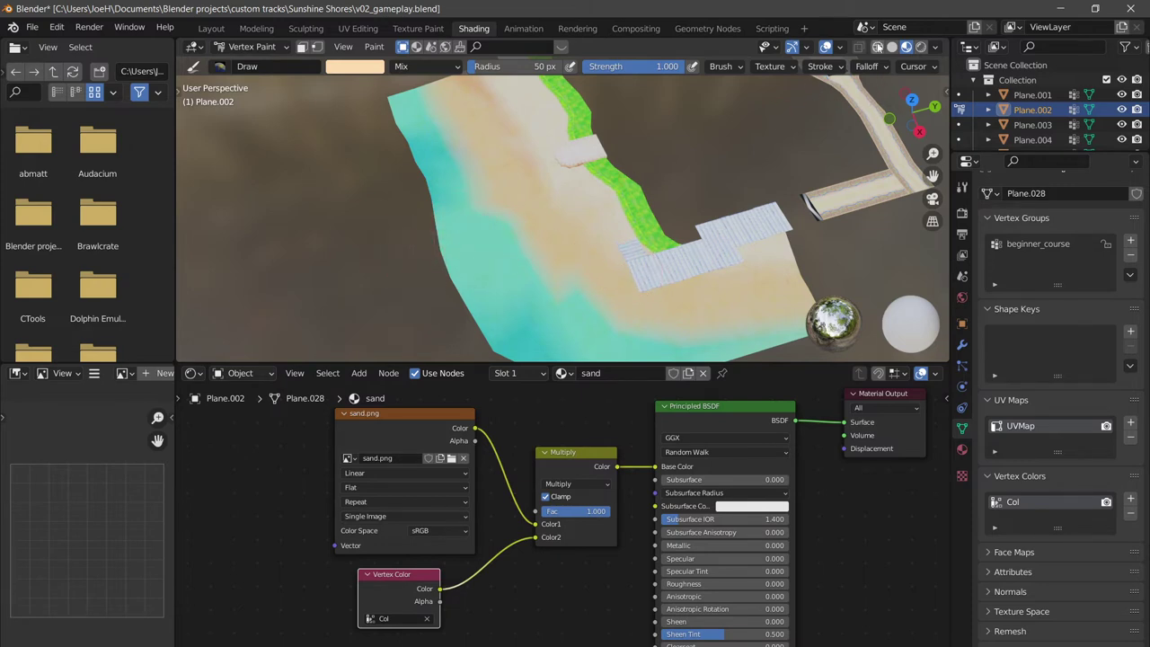
Lower both control points of the brush's custom falloff curve, pulling the first one down further toward the curve's start.
click(875, 67)
drag(852, 128, 852, 166)
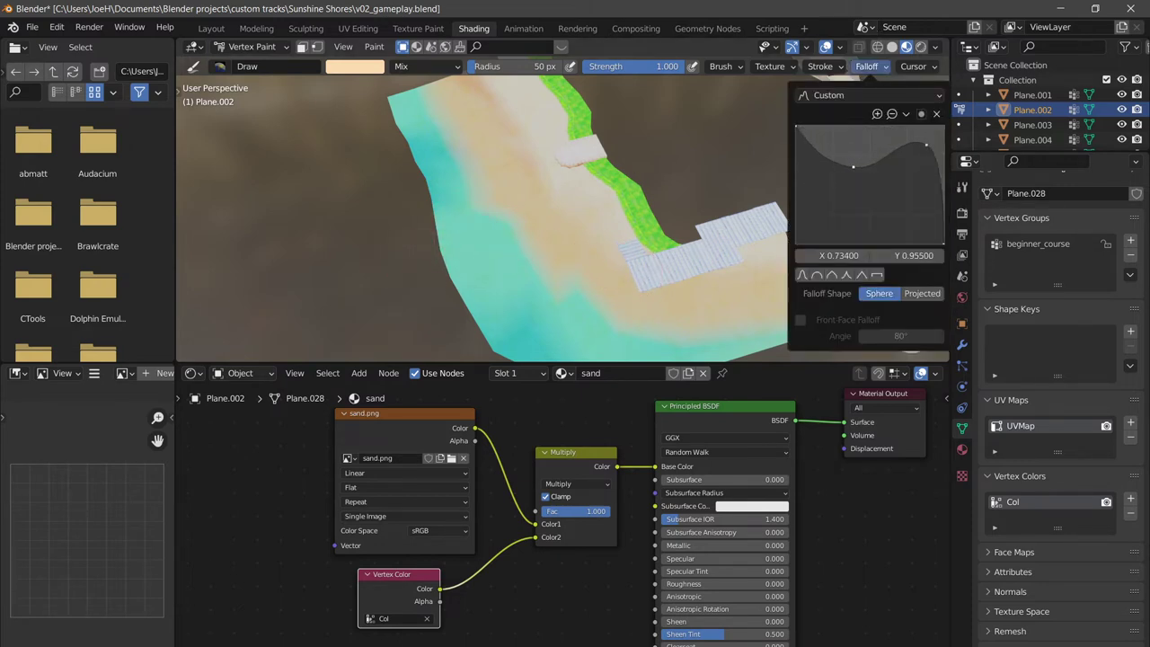
drag(930, 147, 907, 203)
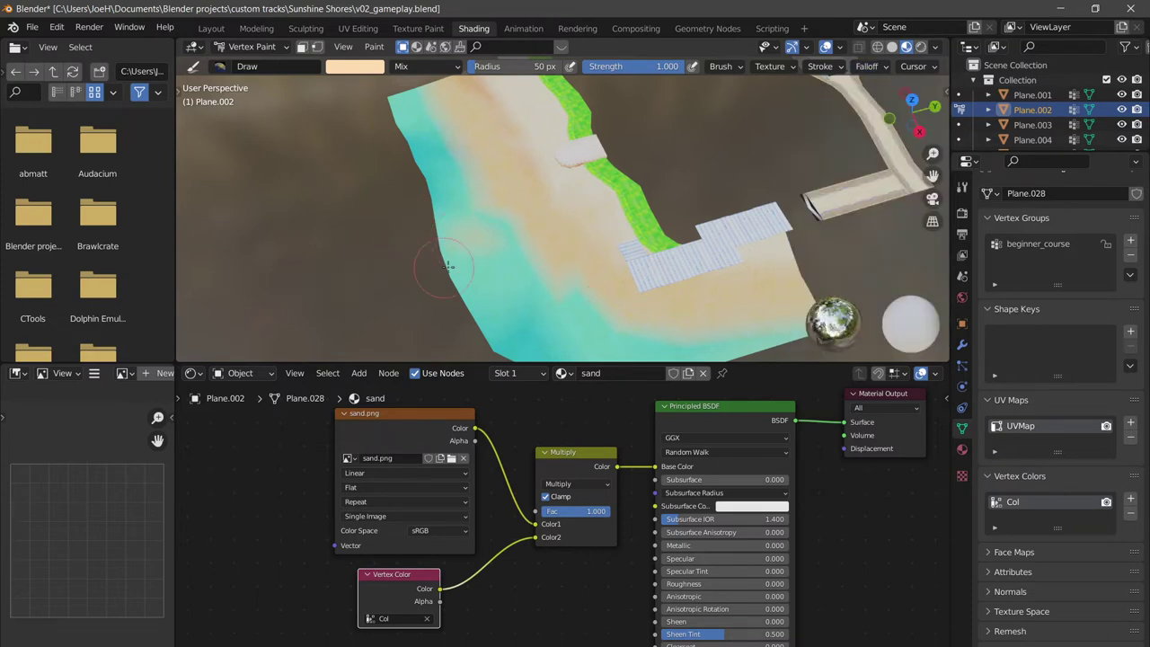
click(869, 67)
drag(846, 168, 811, 225)
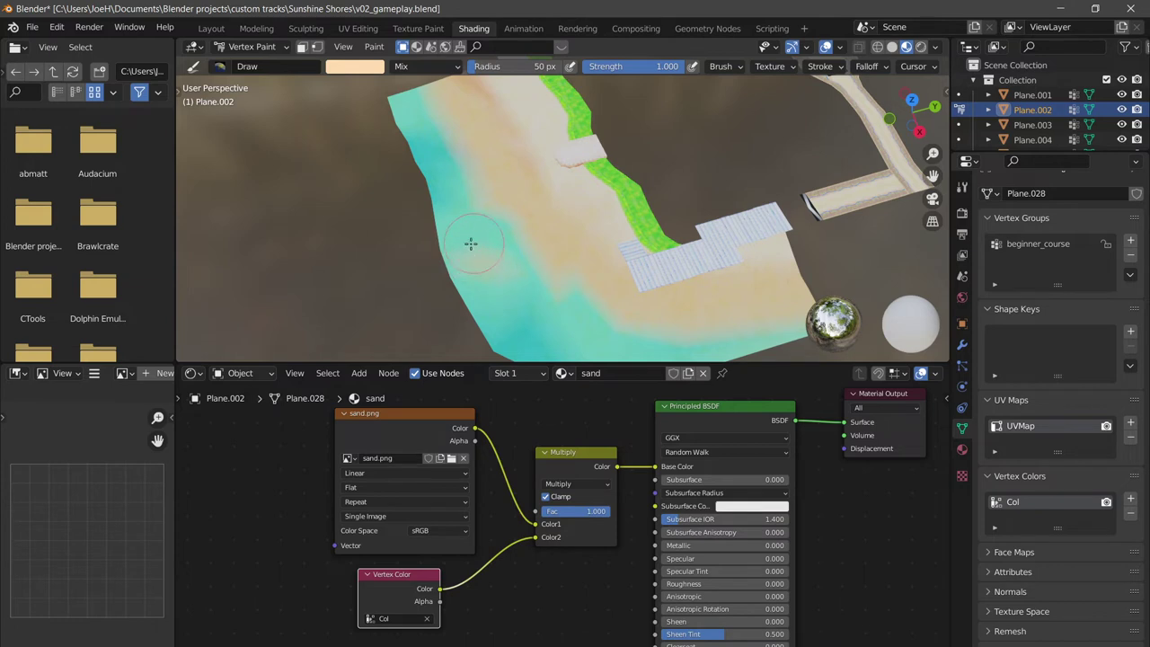
scroll(503, 254, up, 2)
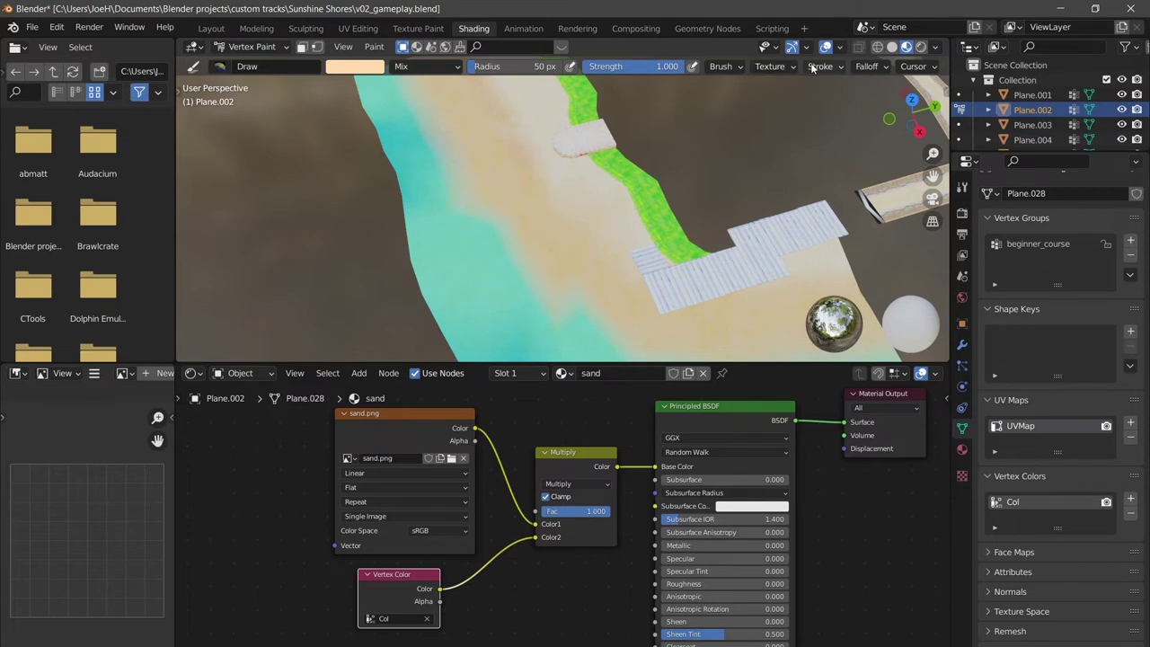
drag(671, 72, 655, 72)
click(206, 66)
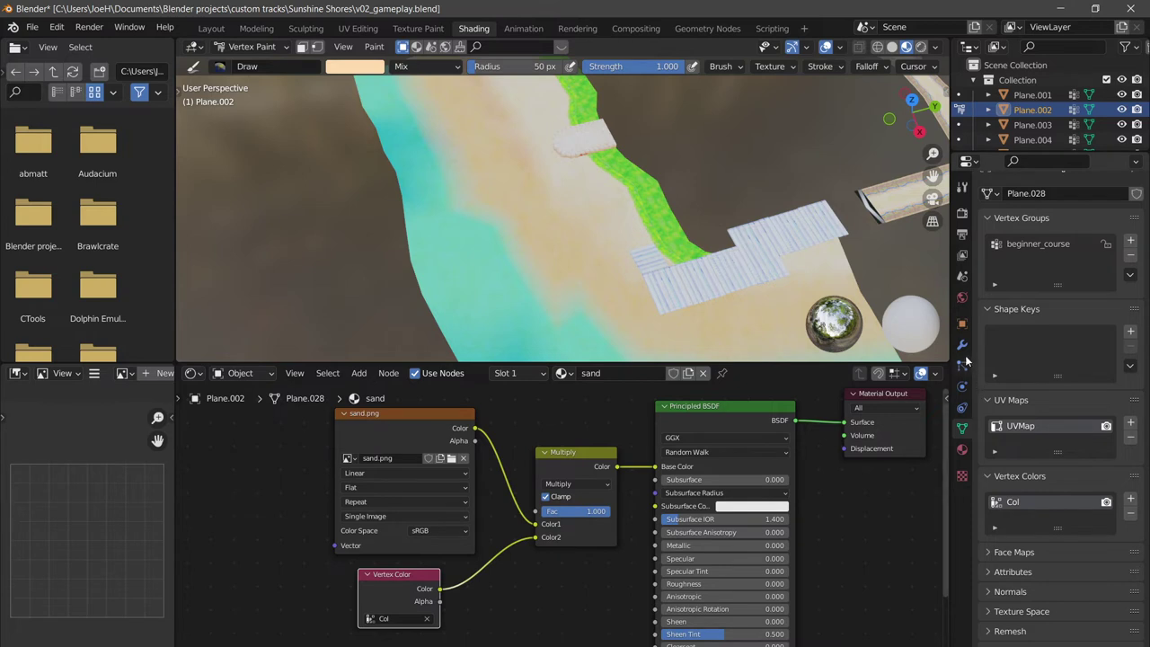
scroll(628, 235, down, 4)
scroll(626, 227, up, 4)
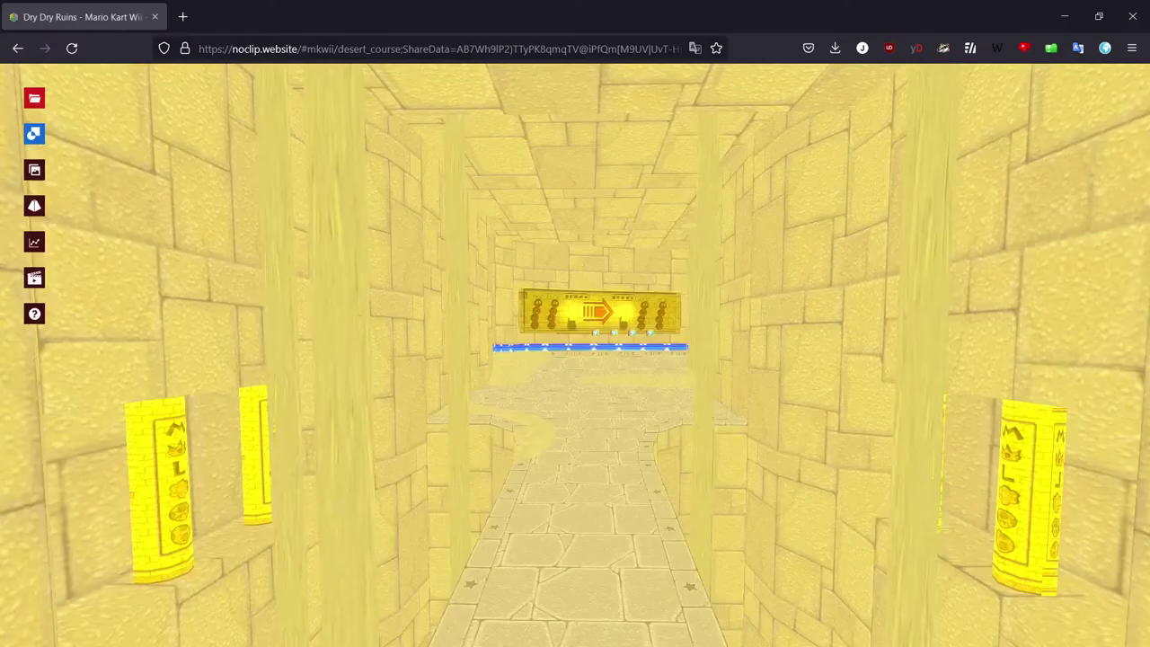
Switch to noclip.website in the browser, open Mario Kart Wii's Mushroom Gorge, and examine the road's color blending up to the cave entrance.
mouse_move(34, 97)
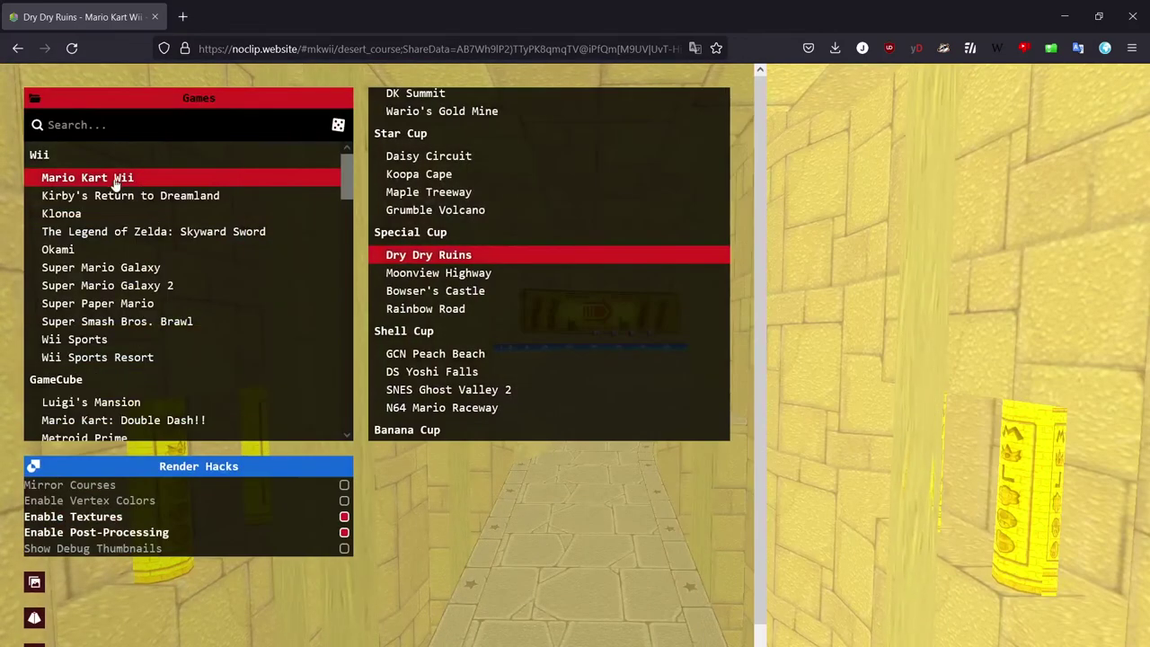
scroll(511, 182, up, 3)
click(456, 160)
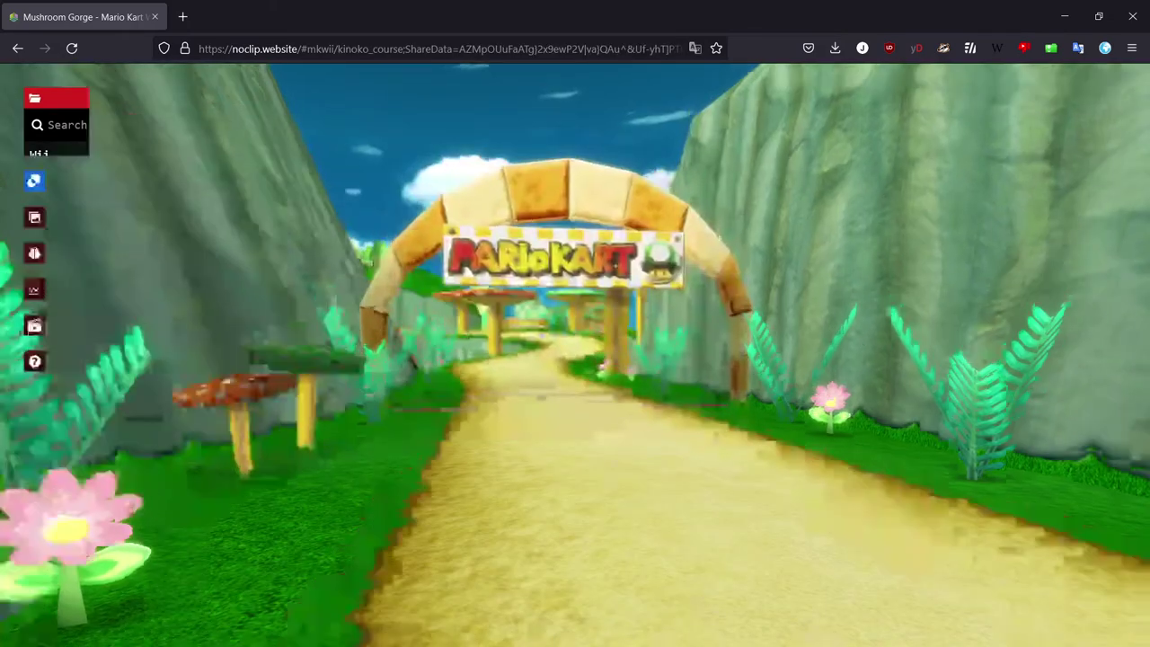
click(863, 273)
key(w)
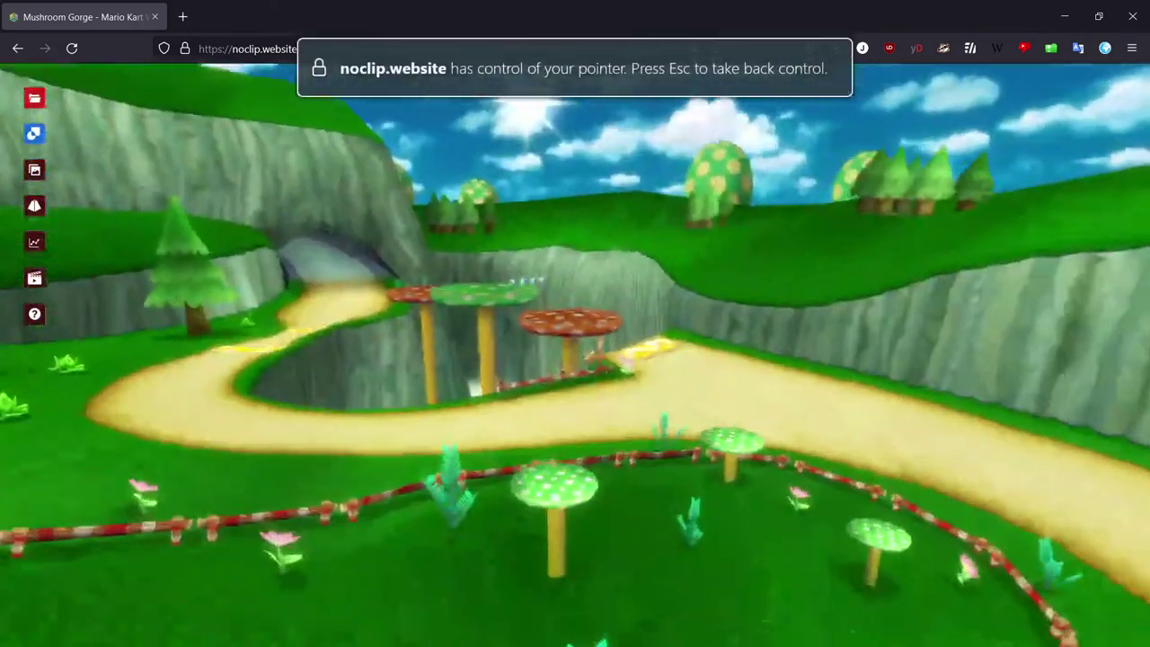
key(w)
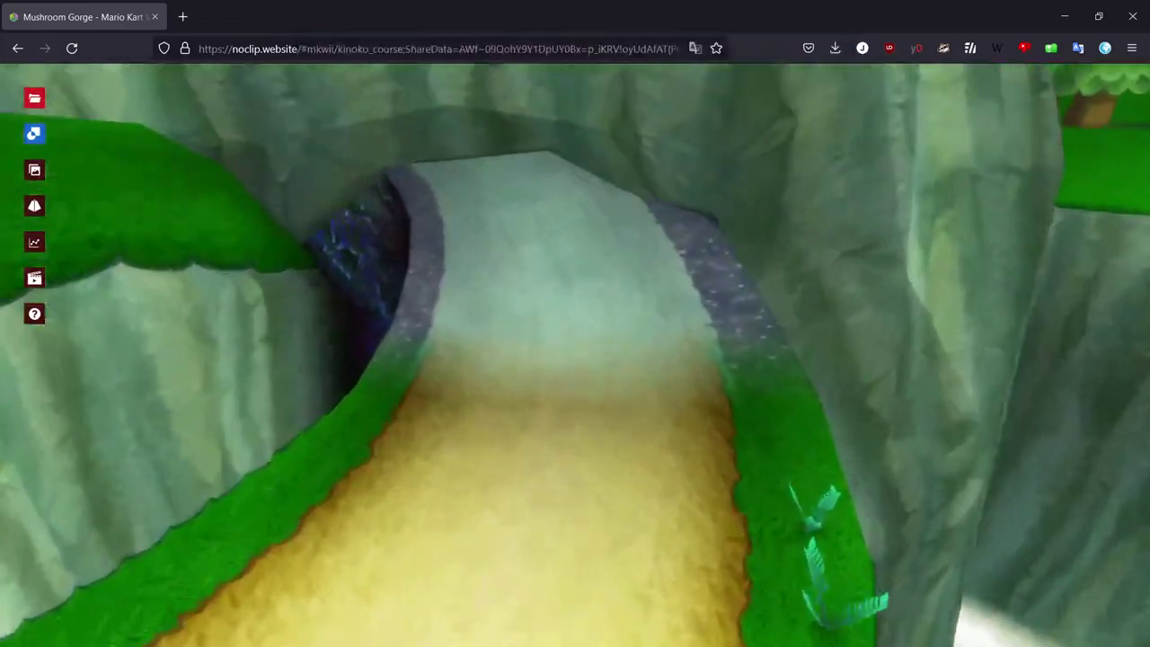
Examine the color transition on the road and its verges around Mushroom Gorge's cave entrance, from inside and outside.
key(w)
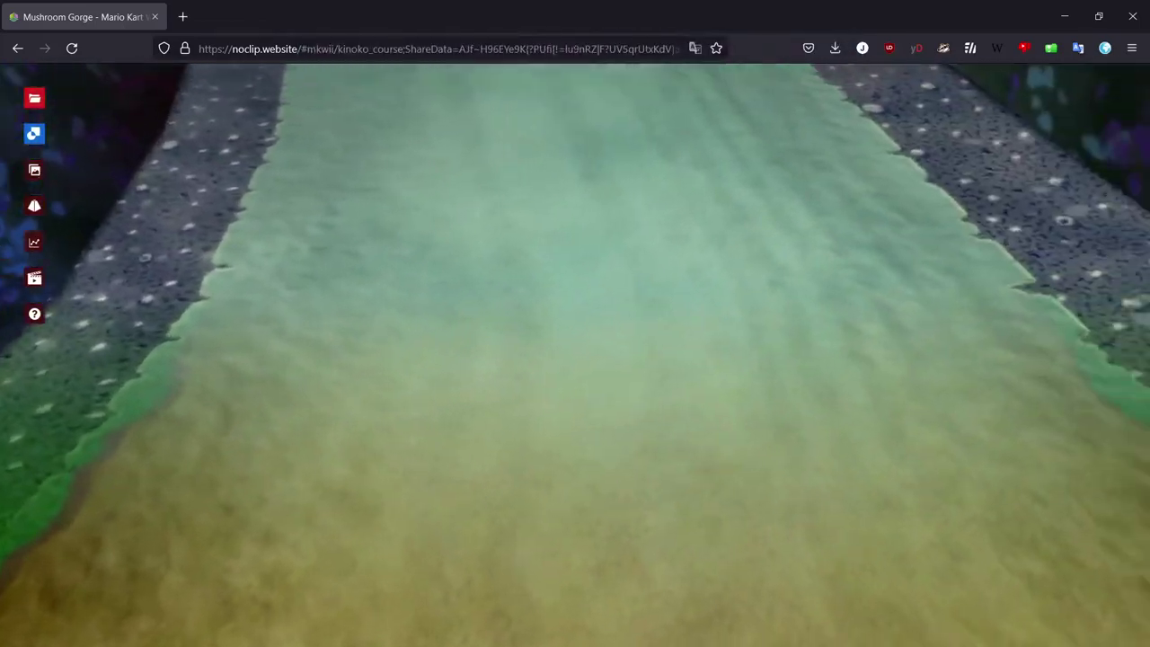
key(w)
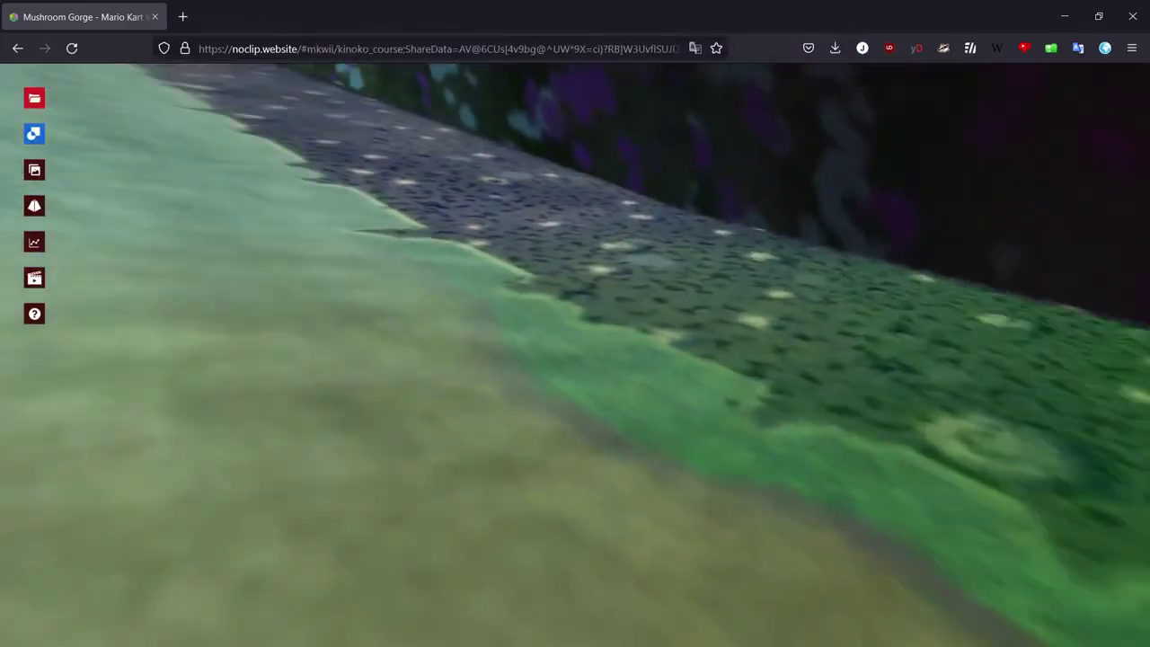
key(w)
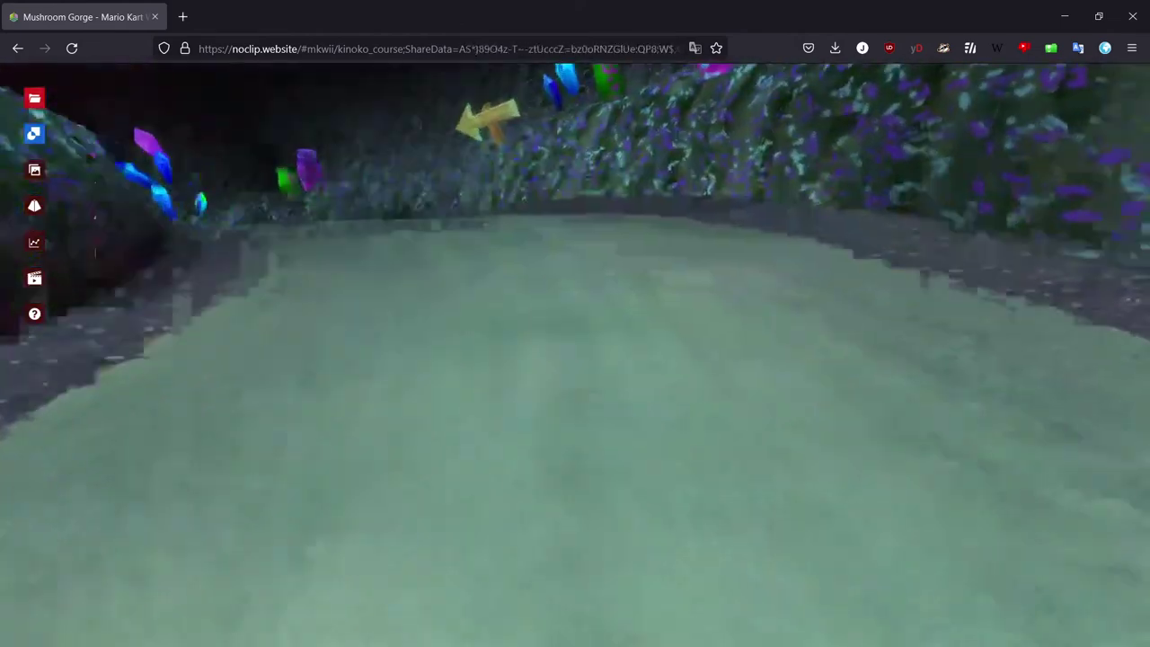
key(w)
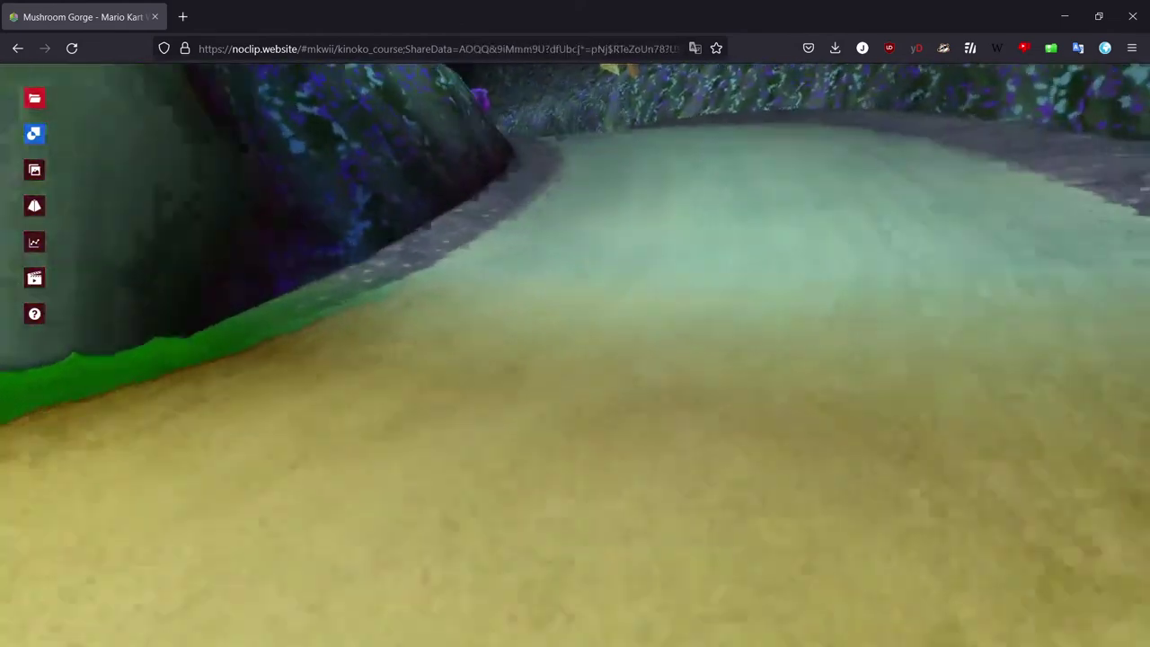
key(w)
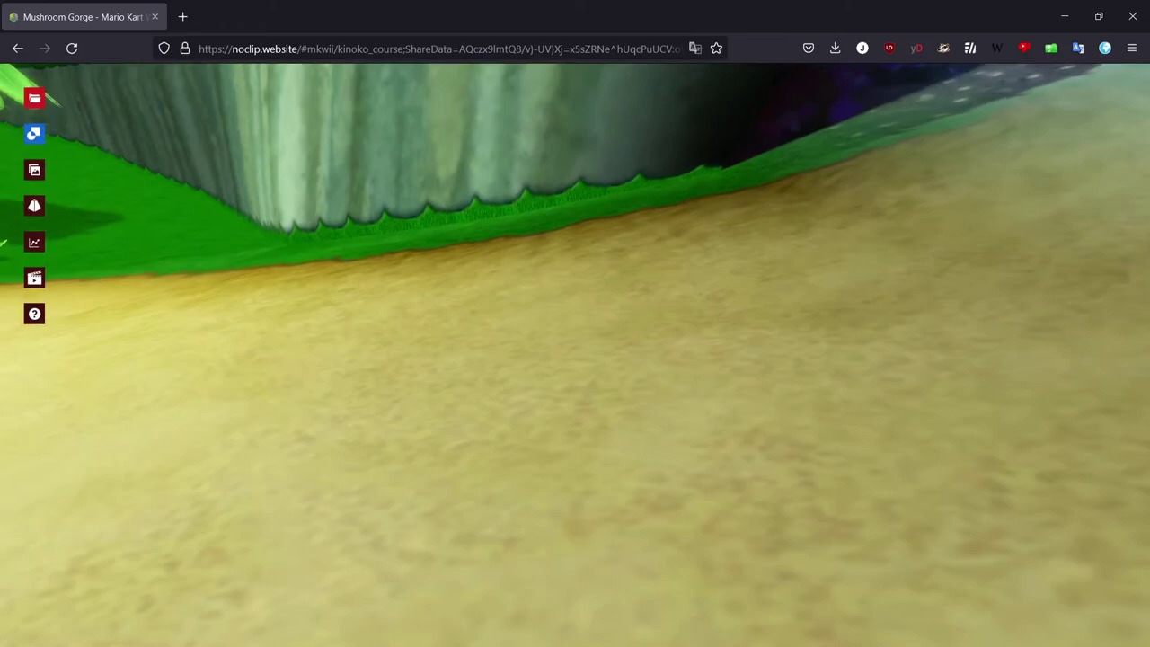
key(w)
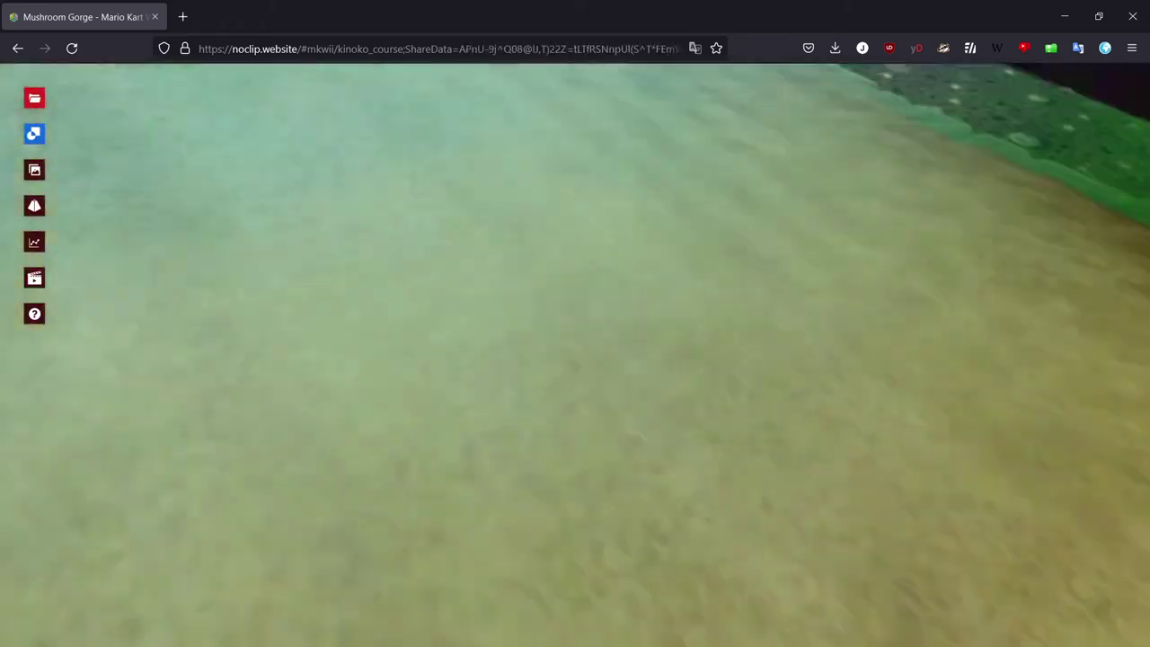
drag(737, 431, 857, 404)
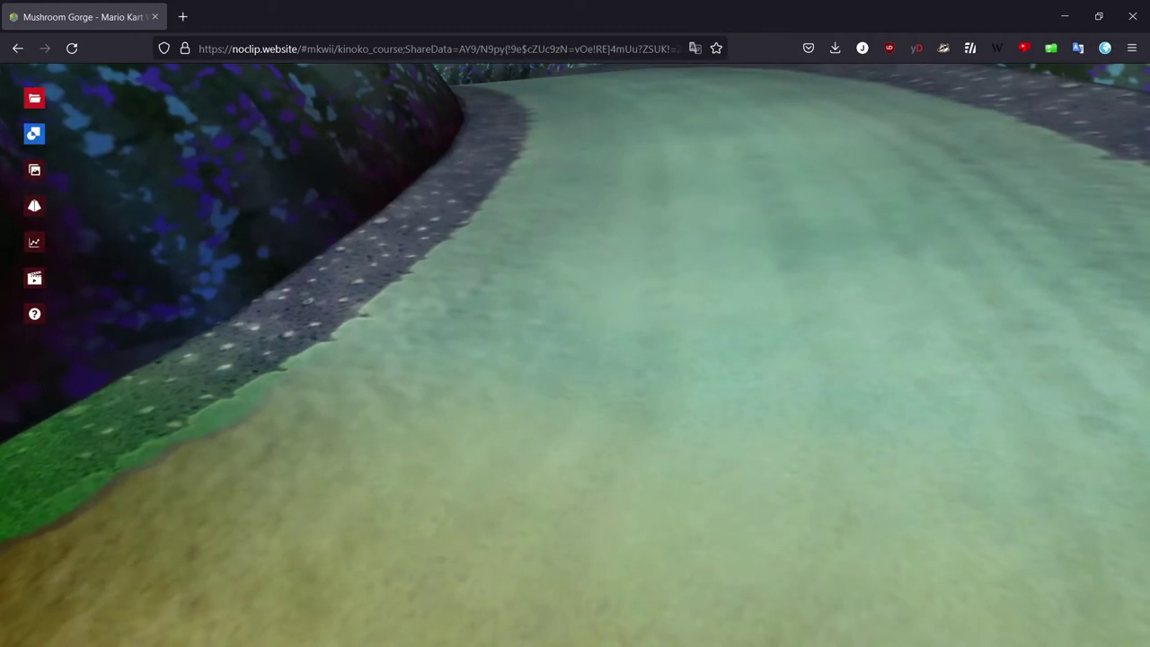
Switch back to Blender, show the sand material's blend and shadow settings, and put the beach mesh in Object Mode.
click(531, 629)
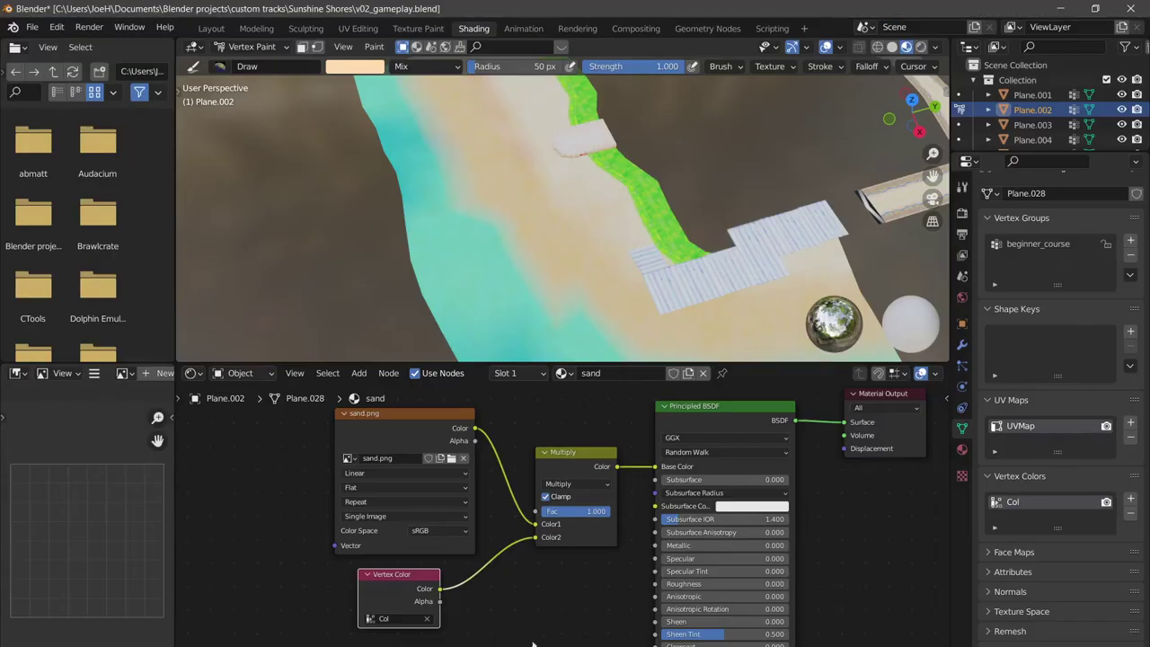
click(962, 448)
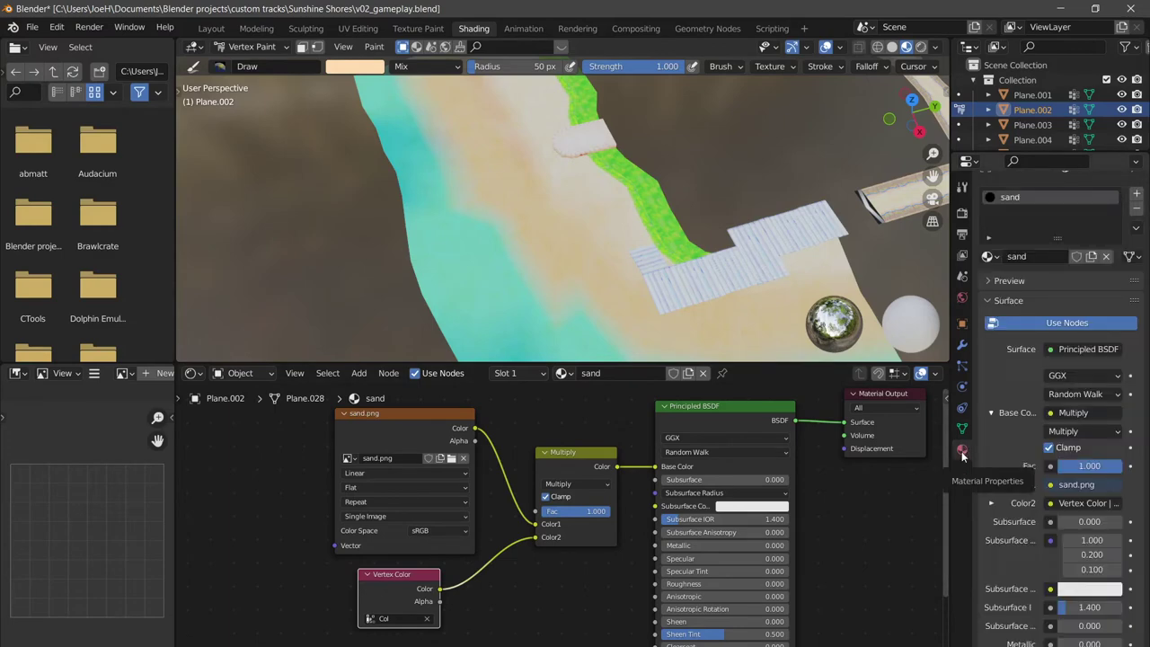
scroll(1062, 431, down, 15)
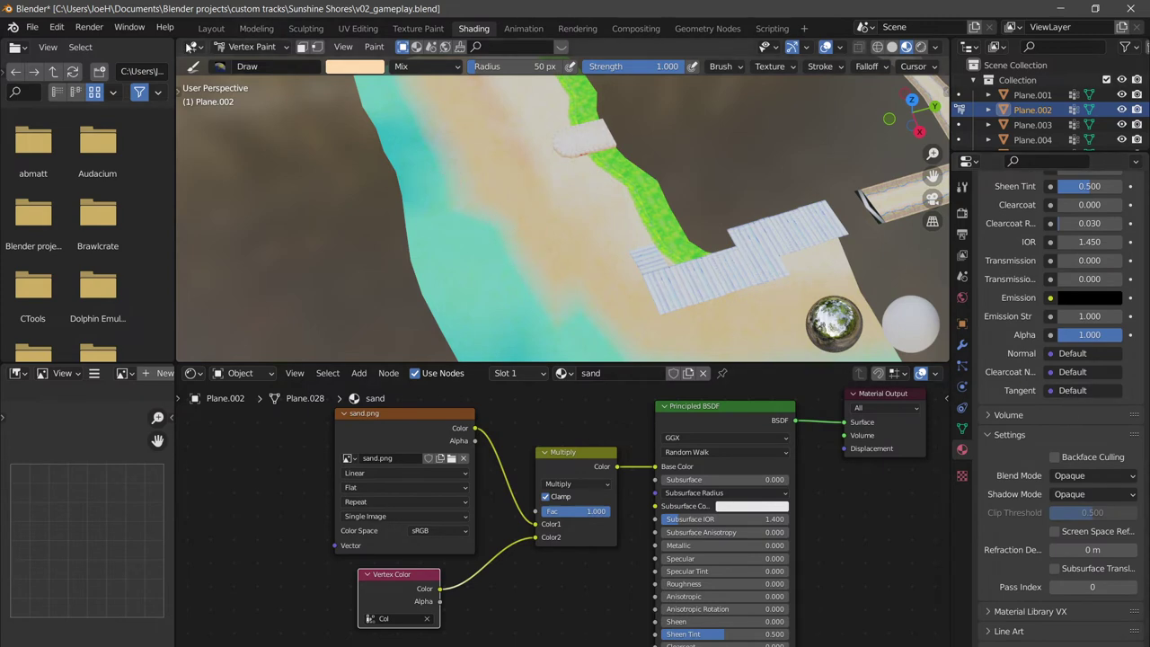
click(251, 47)
click(256, 63)
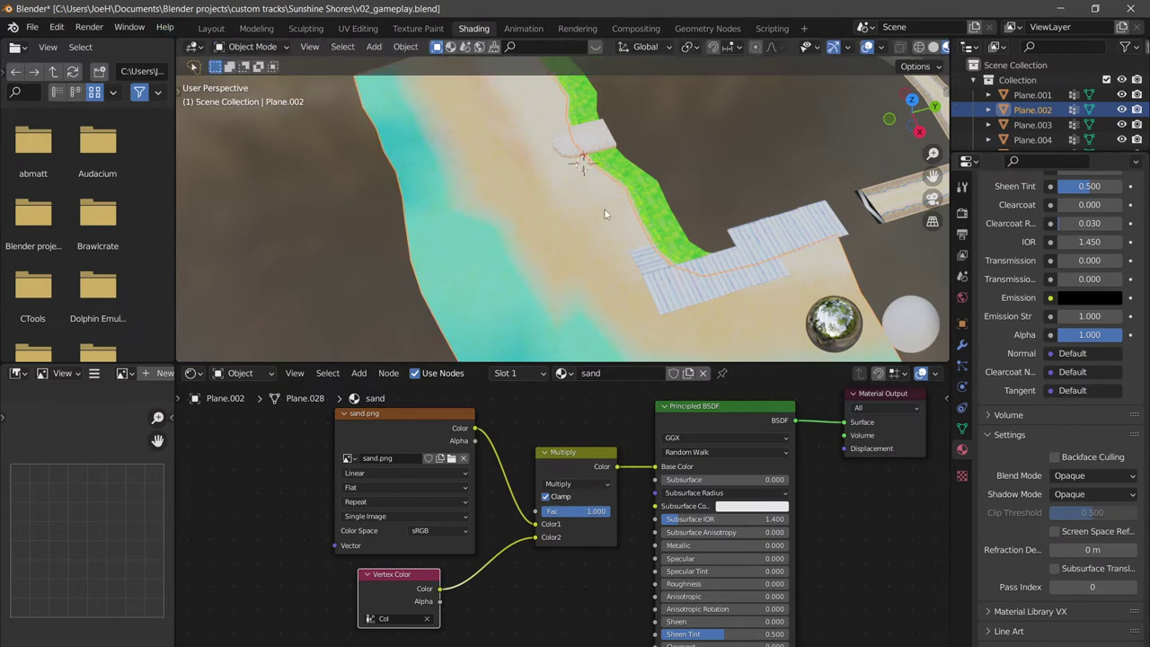
Try both Alpha Hashed and Alpha Blend as the sand material's blend mode, settling on Alpha Hashed.
click(1092, 477)
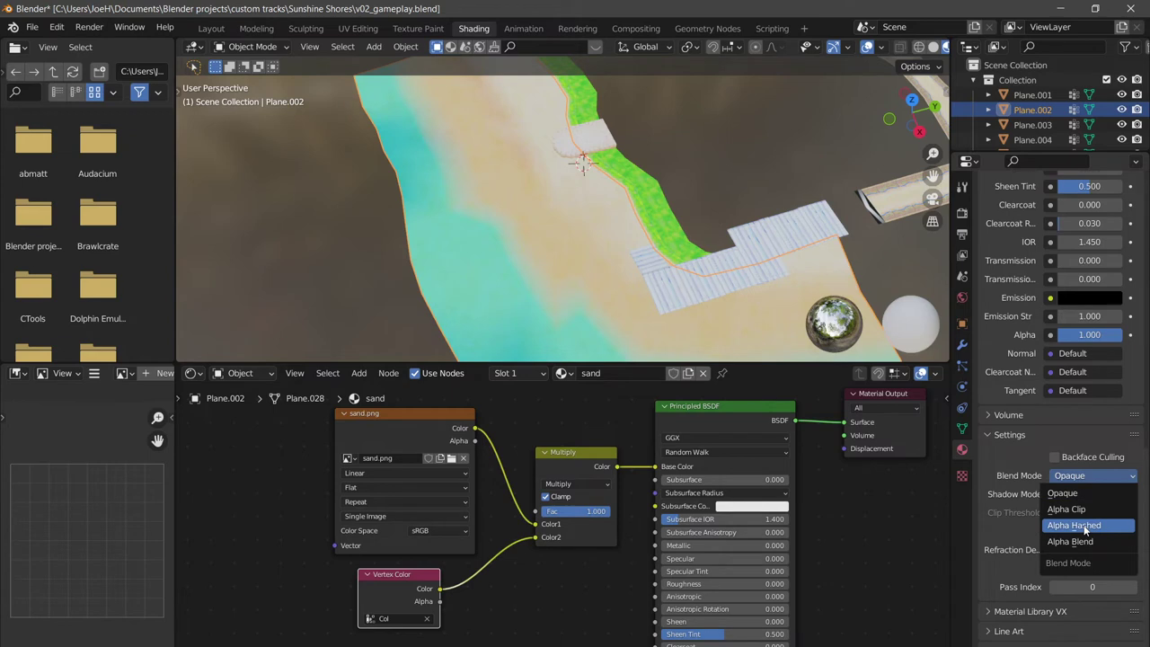
click(1084, 528)
click(1092, 476)
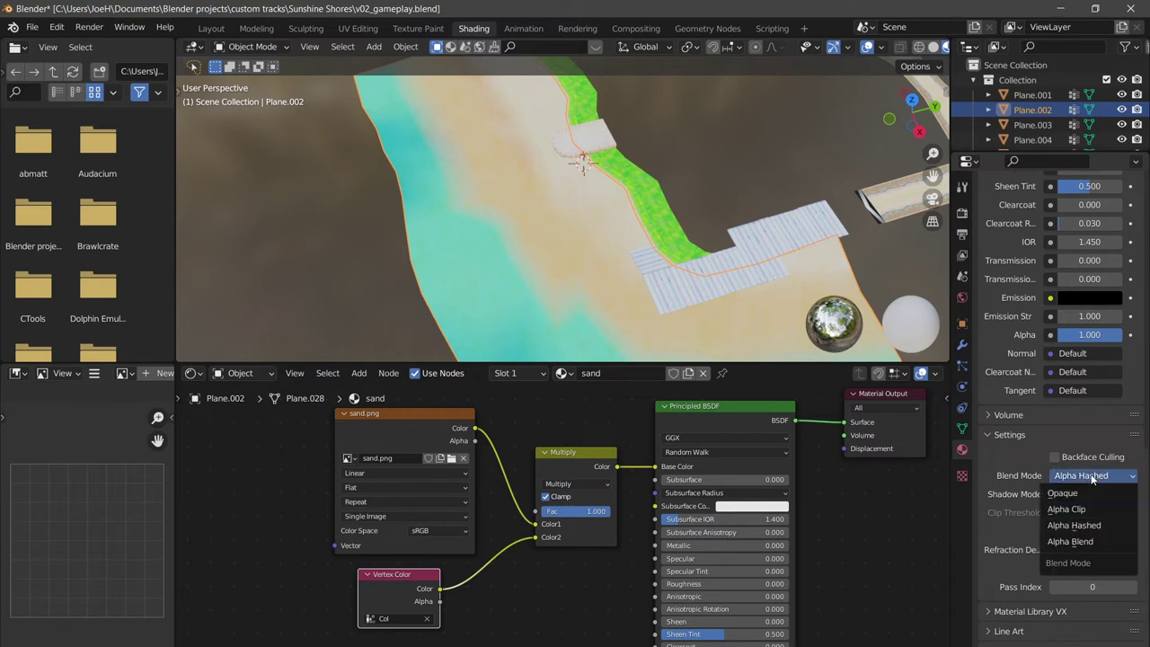
click(1082, 540)
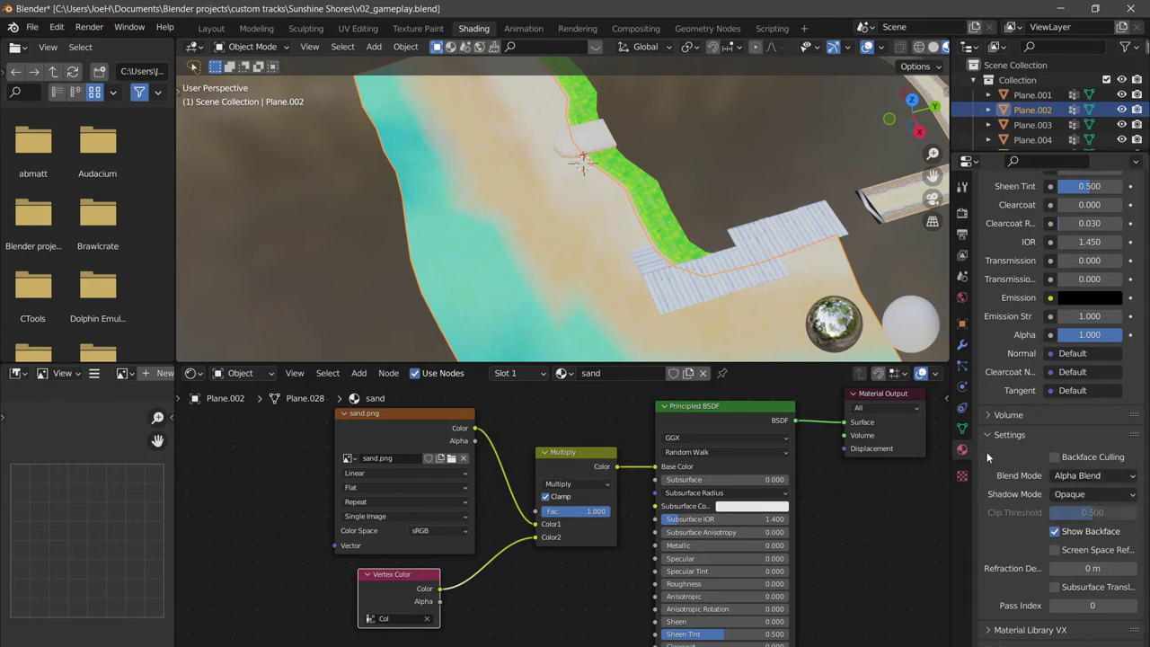
click(1107, 475)
click(1082, 526)
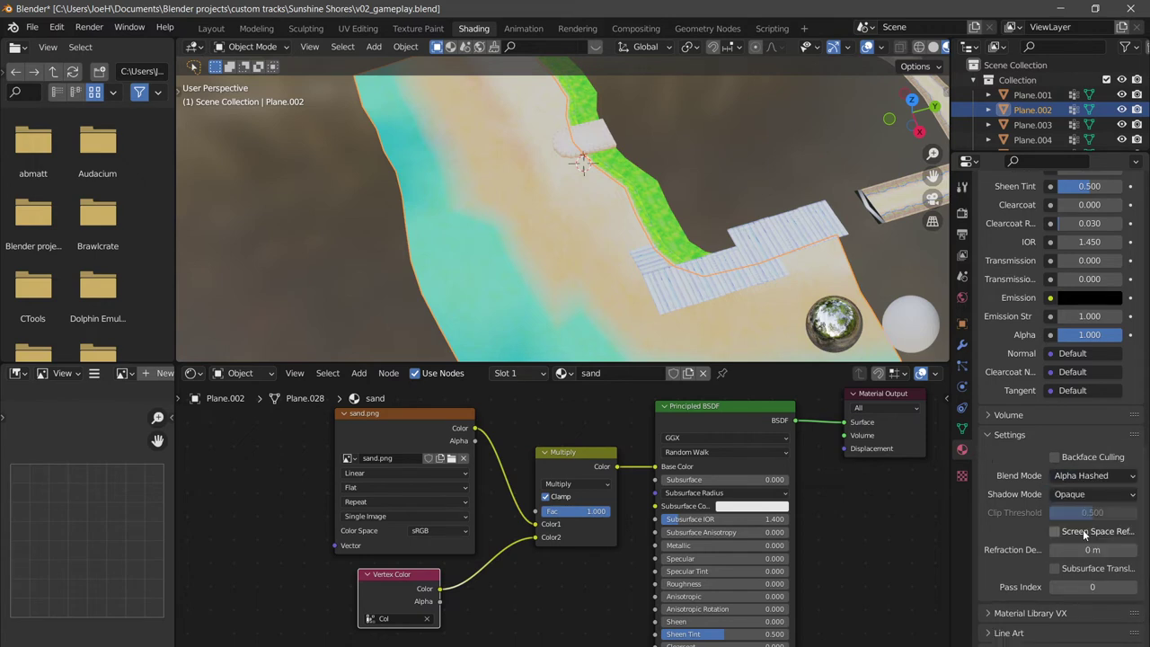
Connect the Vertex Color node's Alpha output to the Principled BSDF's Alpha input in the sand material.
scroll(606, 158, down, 3)
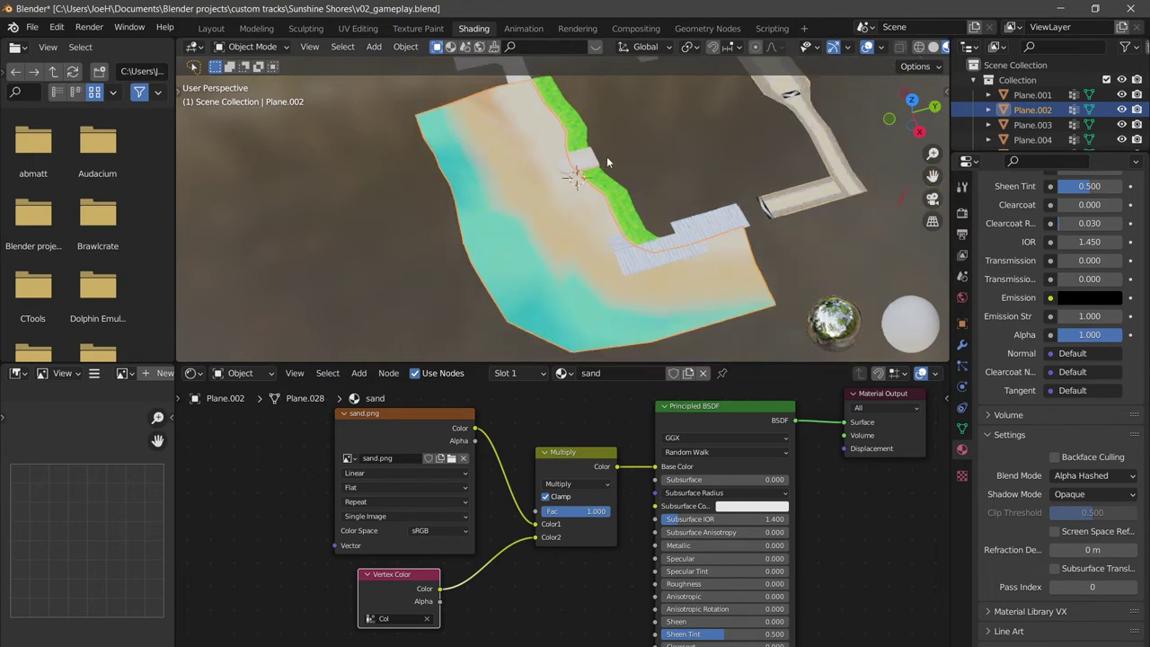
middle_drag(584, 155, 586, 196)
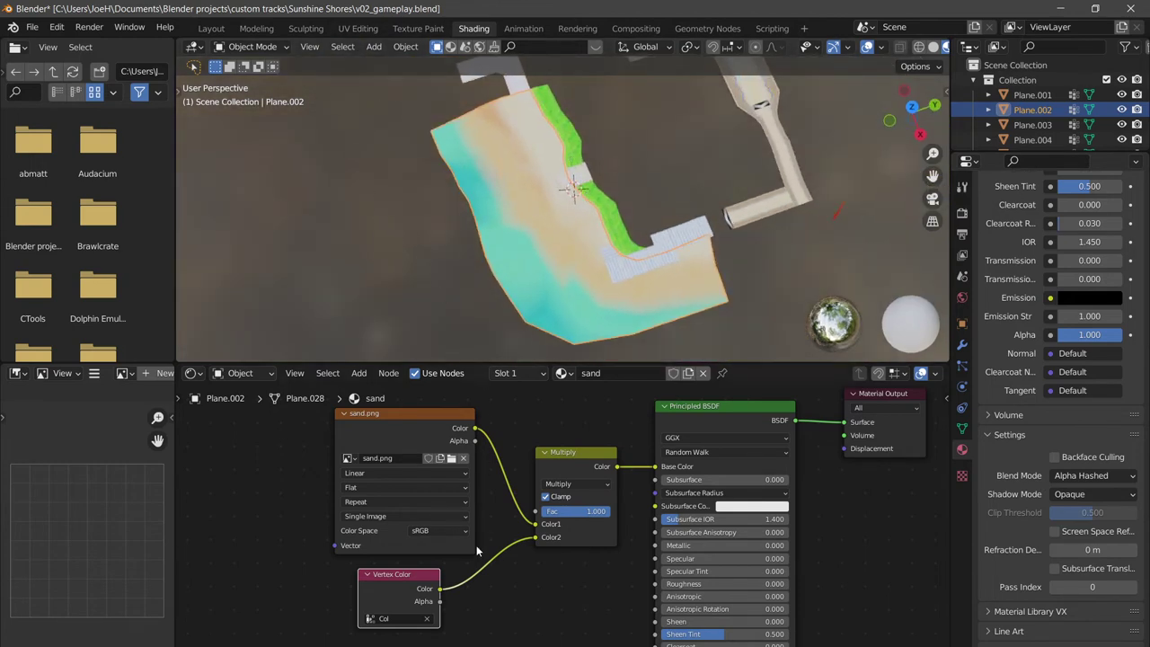
scroll(492, 580, down, 2)
scroll(503, 467, up, 2)
middle_drag(513, 620, 504, 510)
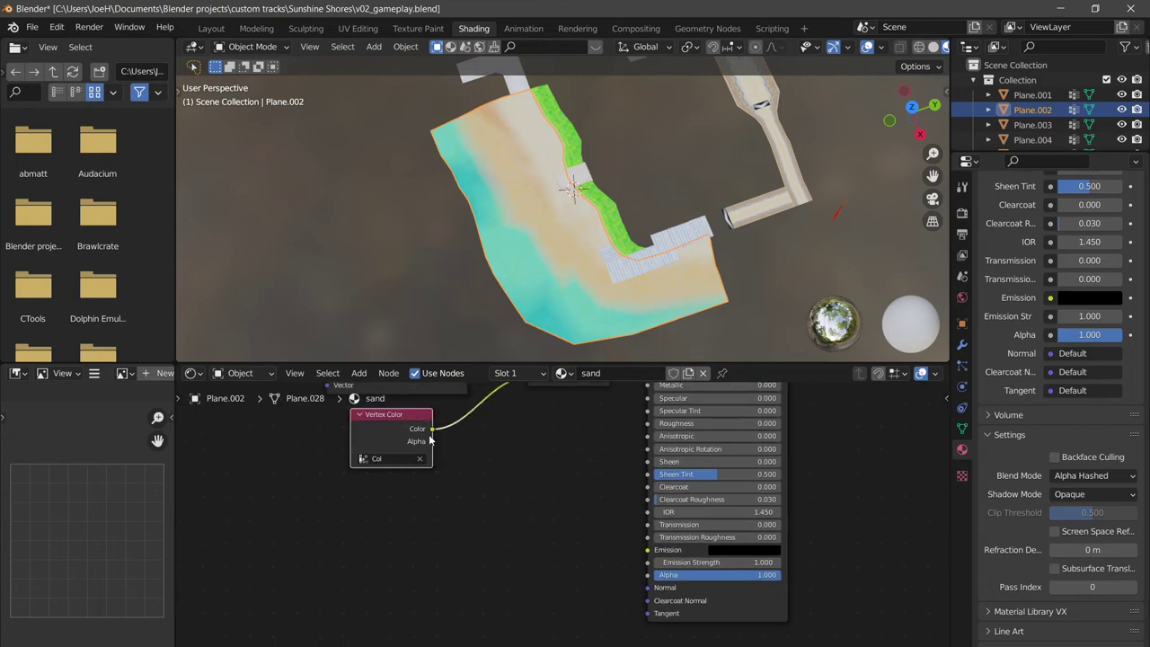
drag(432, 441, 647, 575)
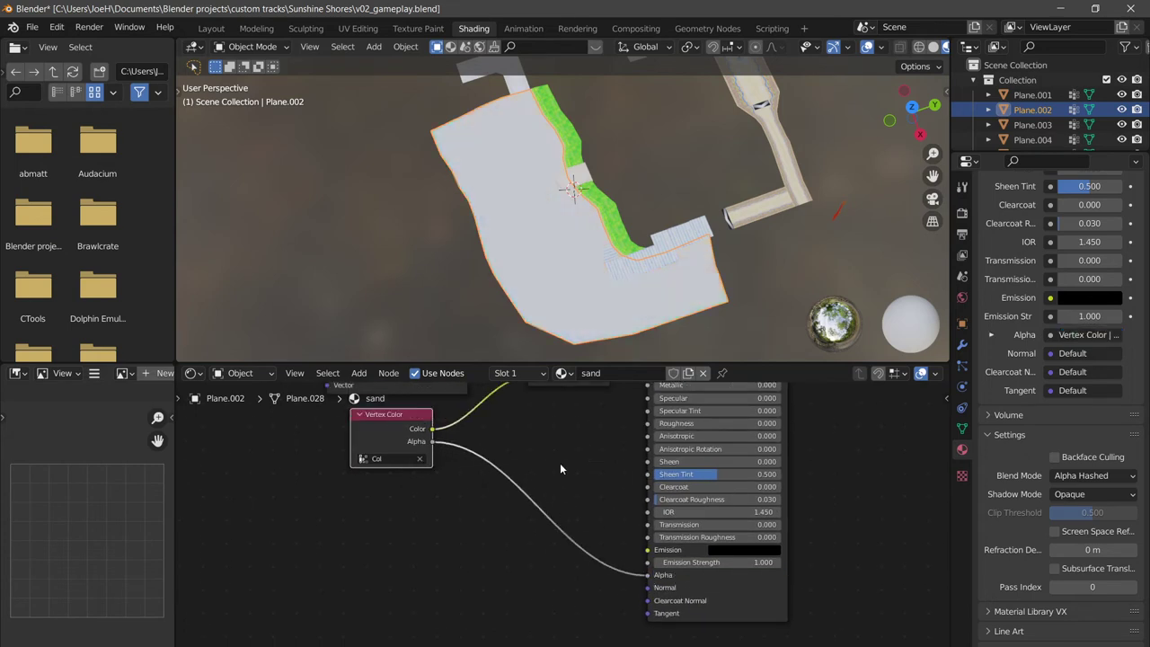
scroll(548, 514, down, 2)
scroll(548, 514, up, 2)
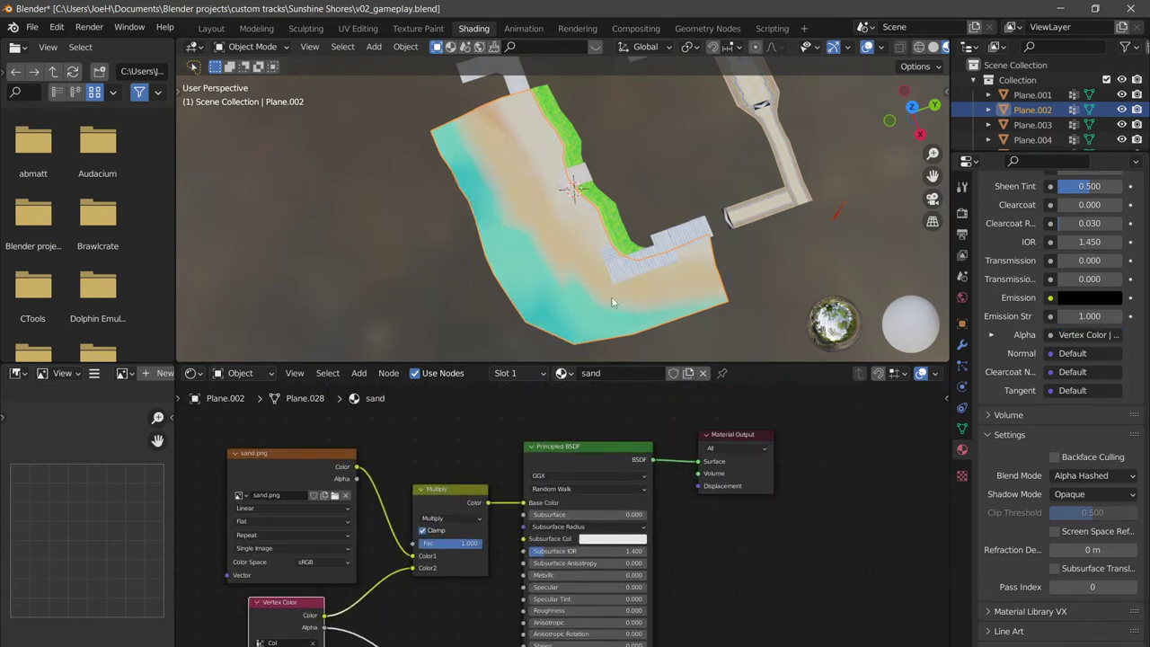
scroll(574, 256, up, 3)
scroll(503, 261, up, 1)
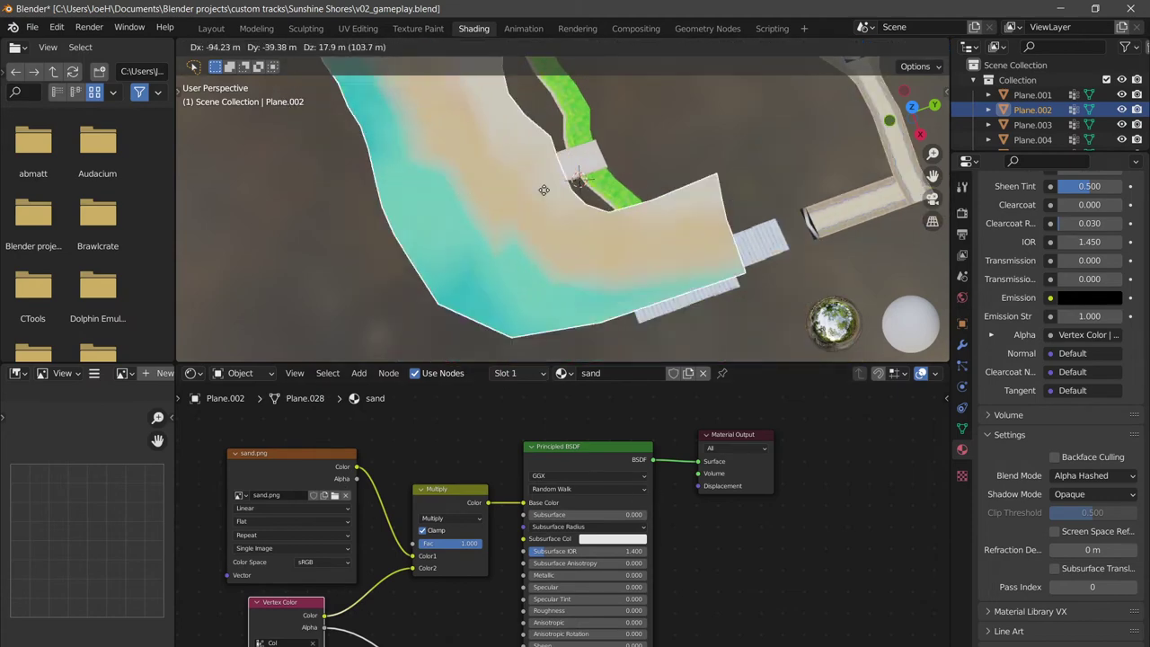
scroll(323, 616, down, 1)
middle_drag(322, 616, 359, 494)
scroll(394, 549, up, 2)
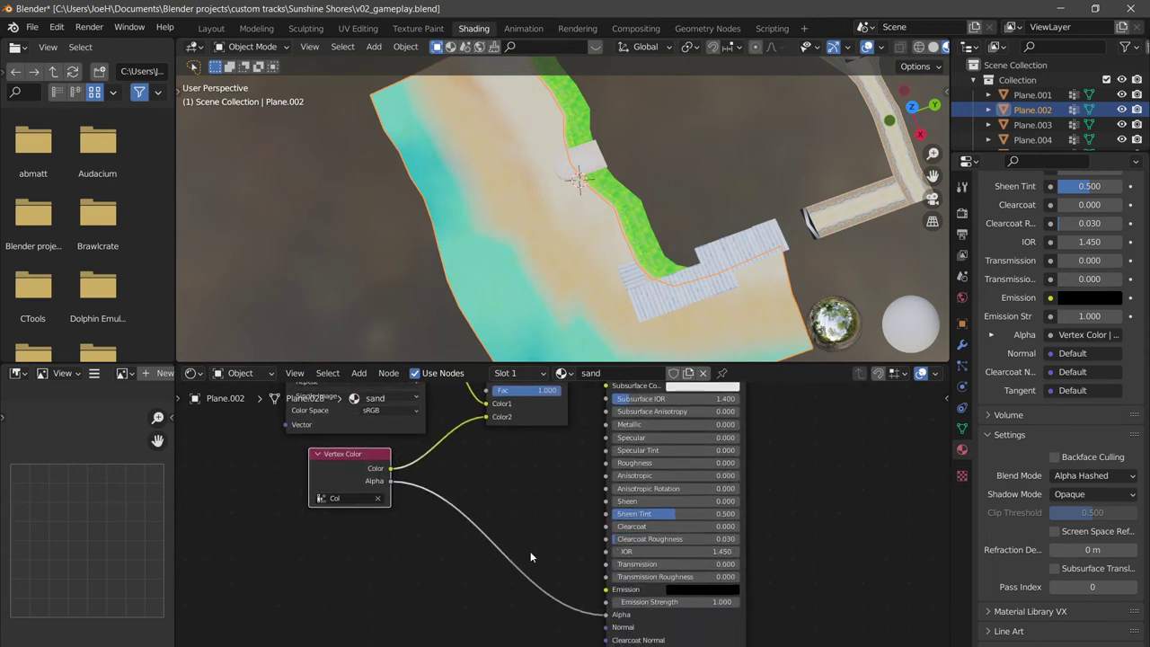
Return the beach mesh to Vertex Paint mode and set the brush to Erase Alpha blending with a near-white color.
middle_drag(467, 89, 375, 97)
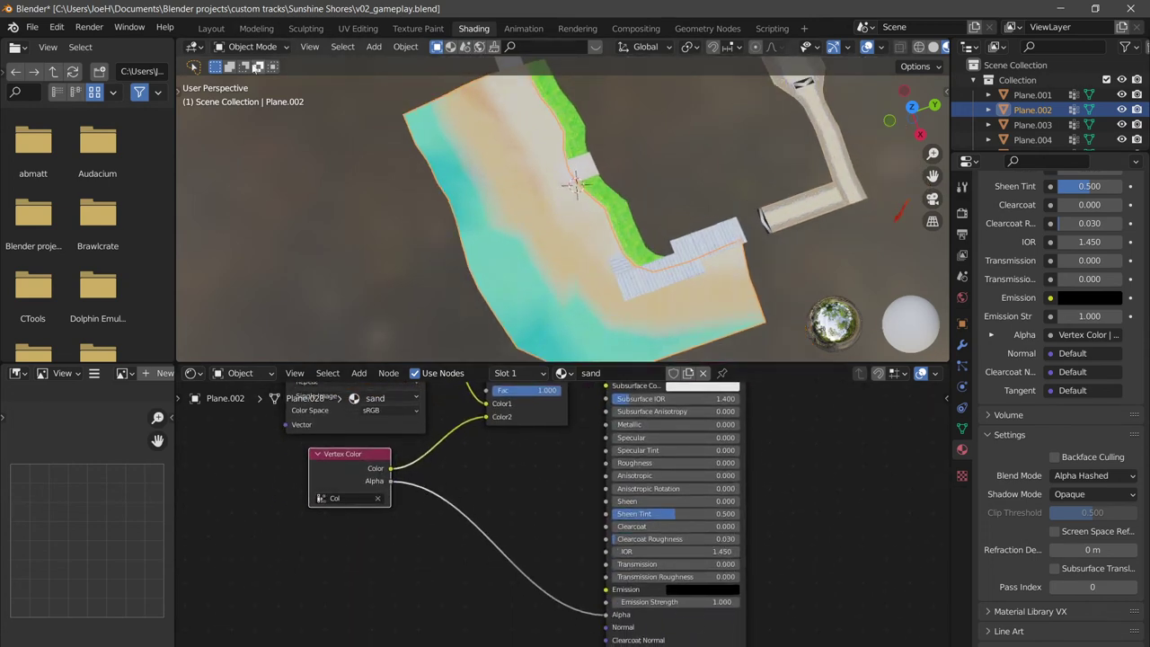
click(251, 47)
click(258, 113)
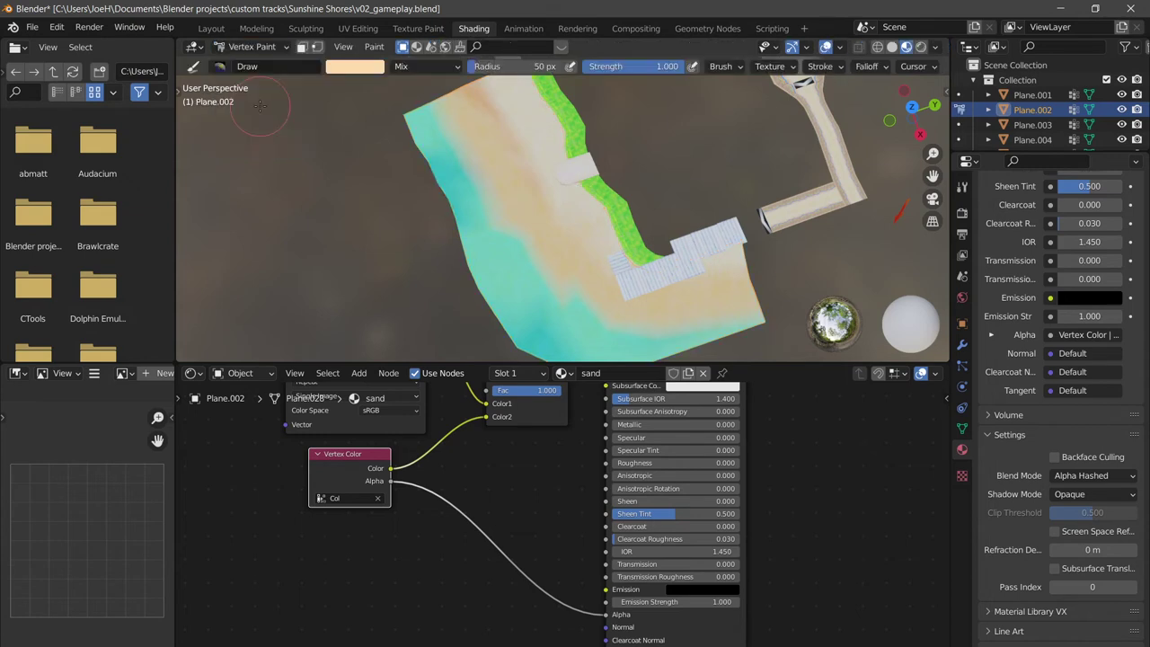
click(411, 68)
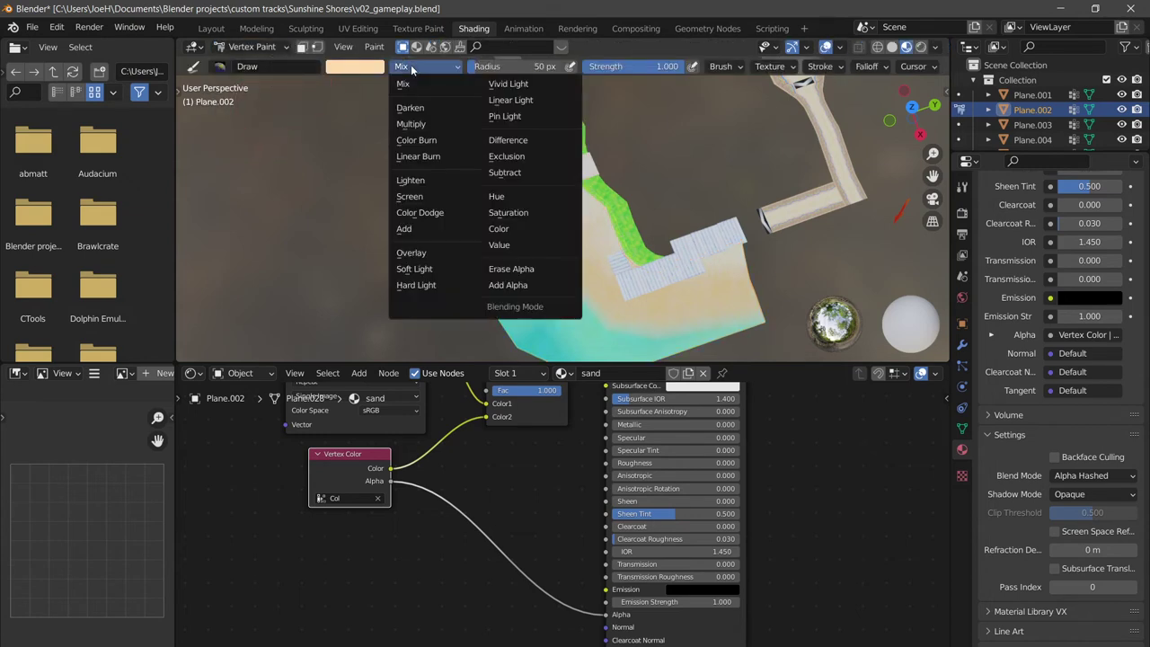
click(519, 269)
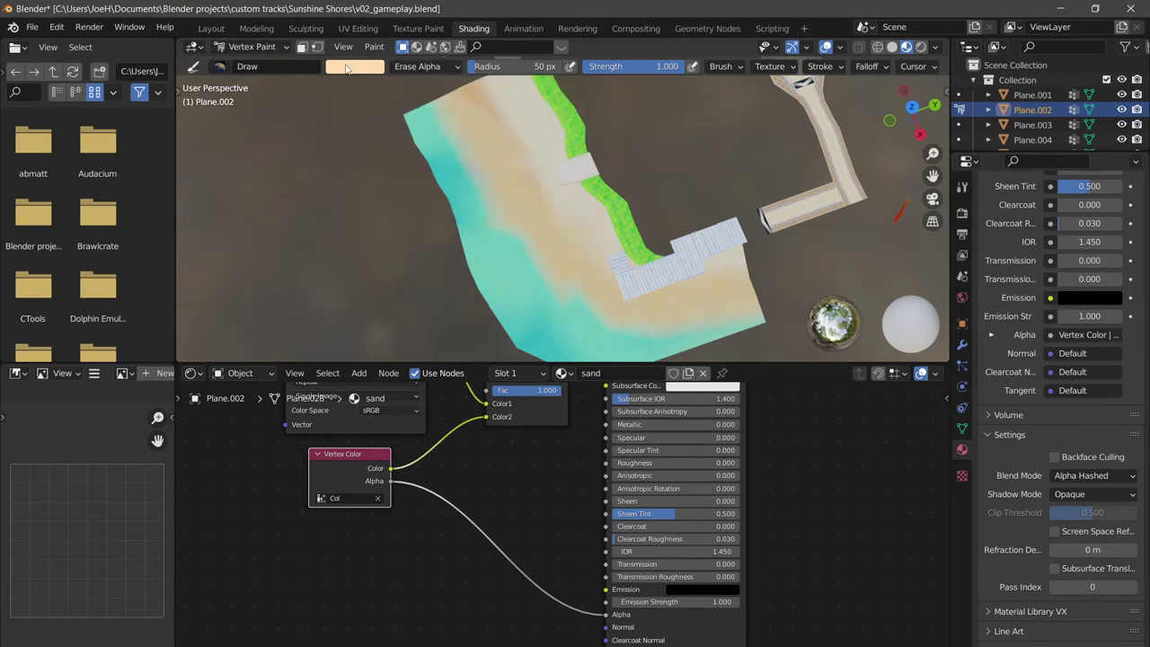
click(352, 68)
click(389, 140)
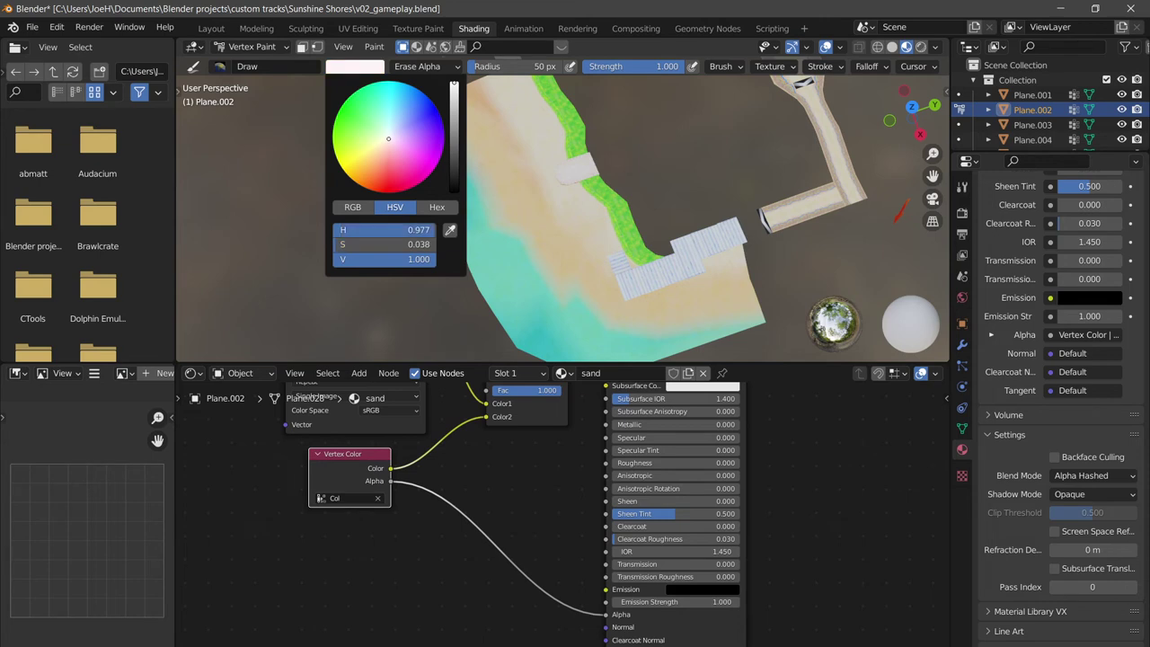
Try erasing alpha with a few strokes over the shore and adjoining sand, and undo the strokes.
scroll(599, 121, down, 1)
middle_drag(602, 167, 604, 187)
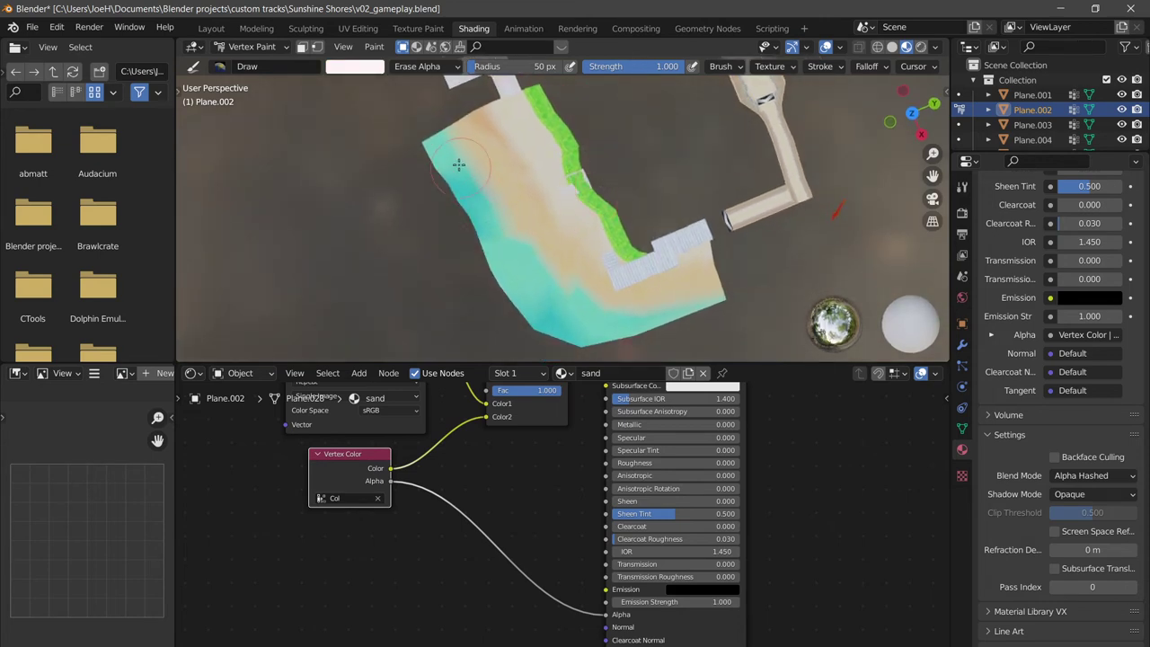
mouse_move(509, 199)
mouse_down()
mouse_move(440, 135)
mouse_move(476, 215)
mouse_move(453, 202)
mouse_move(494, 235)
mouse_up()
mouse_move(525, 325)
mouse_down()
mouse_move(489, 175)
mouse_move(467, 189)
mouse_move(476, 197)
mouse_up()
scroll(486, 190, up, 6)
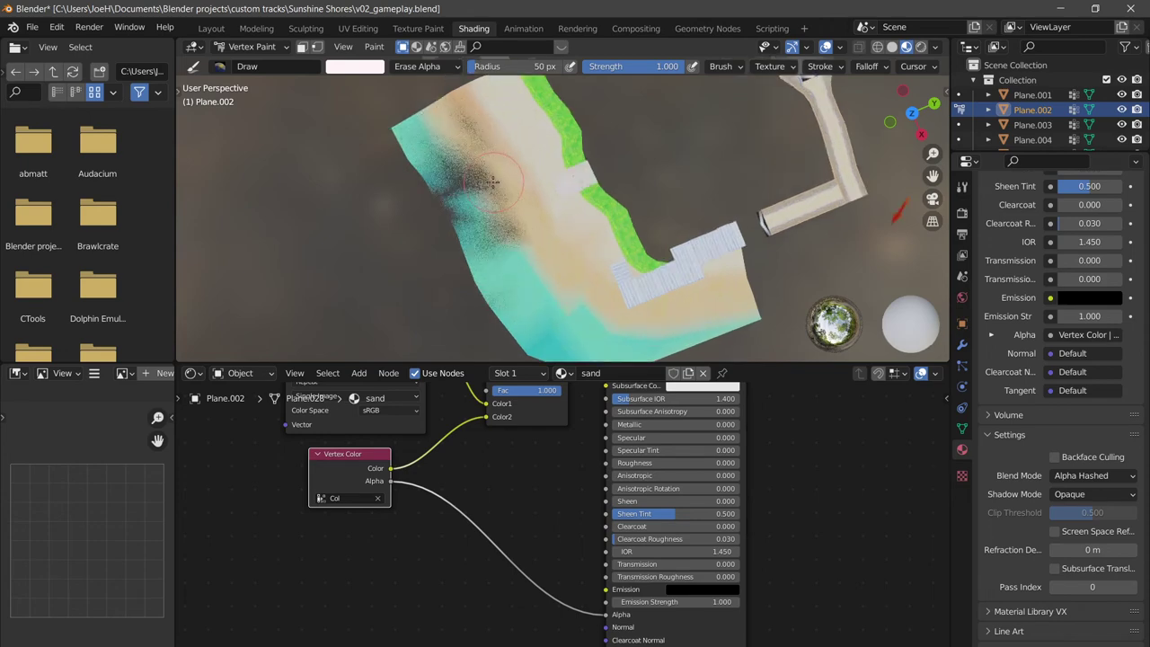
mouse_move(490, 209)
middle_down()
mouse_move(589, 215)
mouse_move(588, 270)
mouse_move(608, 269)
mouse_move(605, 254)
mouse_move(619, 267)
mouse_move(538, 169)
middle_up()
scroll(540, 184, down, 2)
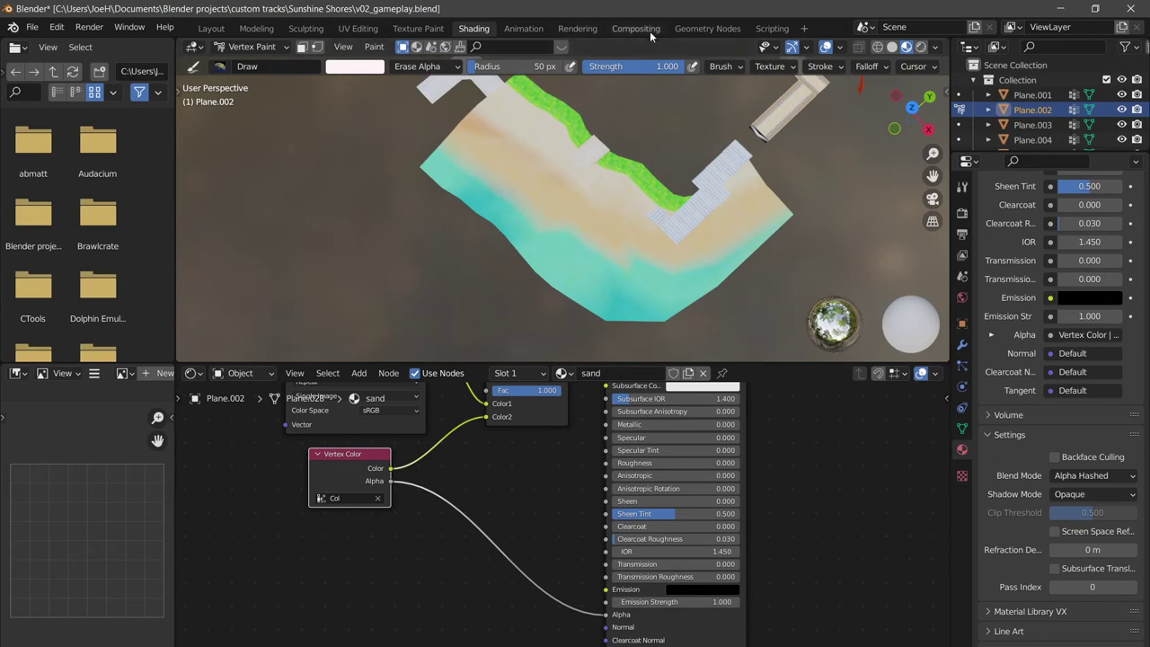
Raise both control points of the brush's custom falloff curve into a broad bulge and erase alpha across the middle of the beach.
click(880, 68)
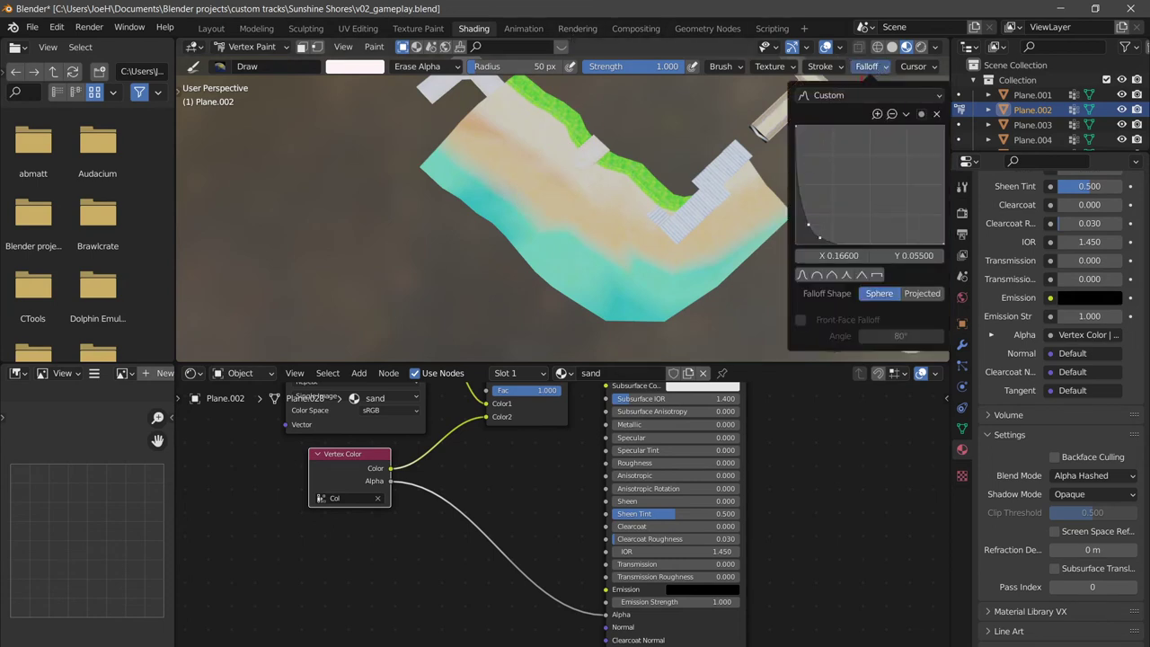
drag(807, 224, 905, 186)
drag(817, 234, 877, 133)
mouse_move(555, 199)
mouse_down()
mouse_move(528, 183)
mouse_move(573, 250)
mouse_up()
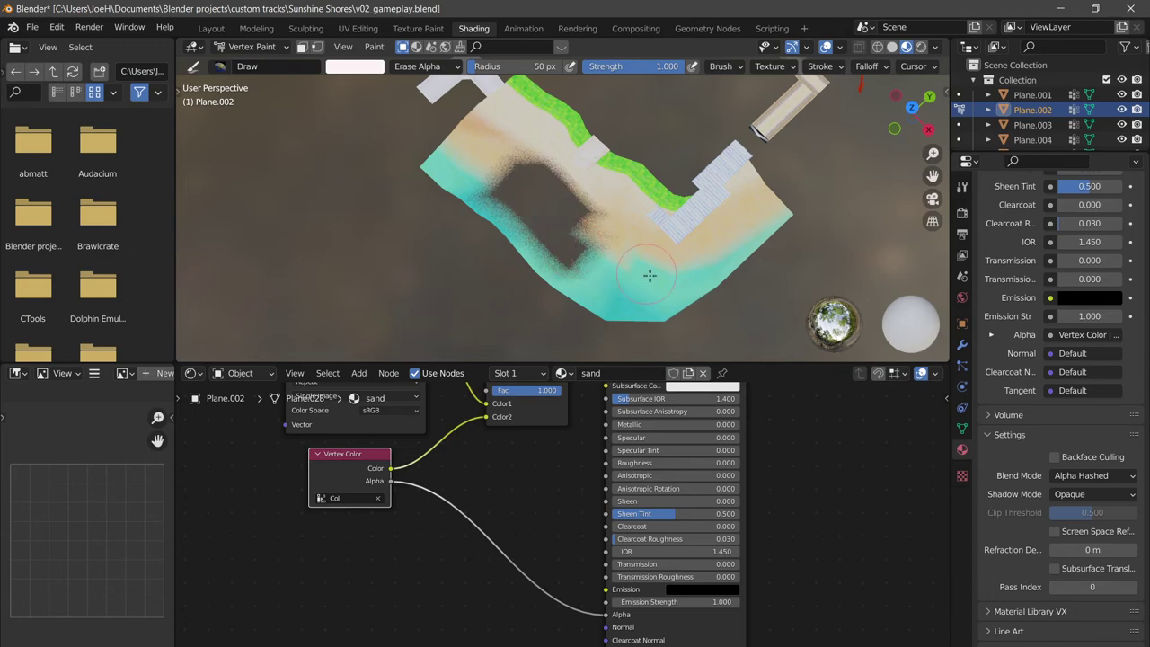
Inspect the erased patch's edges up close and set the sand material's blend mode to Alpha Blend.
scroll(688, 240, up, 3)
mouse_move(688, 239)
middle_down()
mouse_move(585, 166)
mouse_move(607, 260)
mouse_move(590, 211)
middle_up()
scroll(586, 165, up, 2)
scroll(586, 165, down, 4)
scroll(614, 293, up, 4)
scroll(590, 208, up, 4)
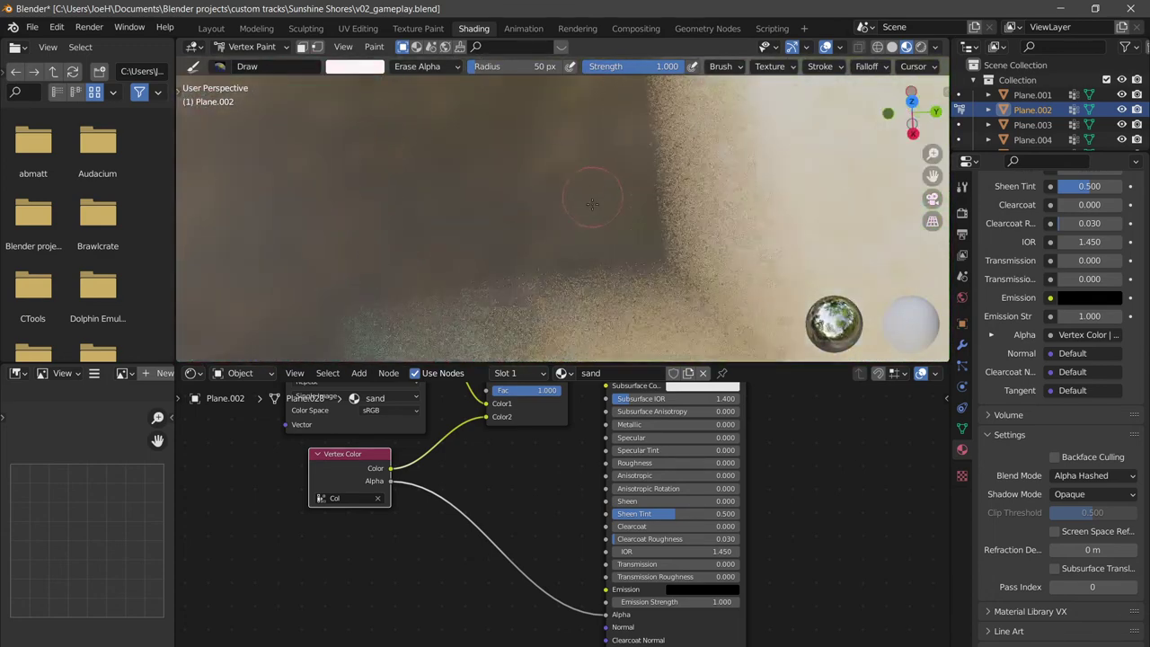
scroll(764, 220, down, 4)
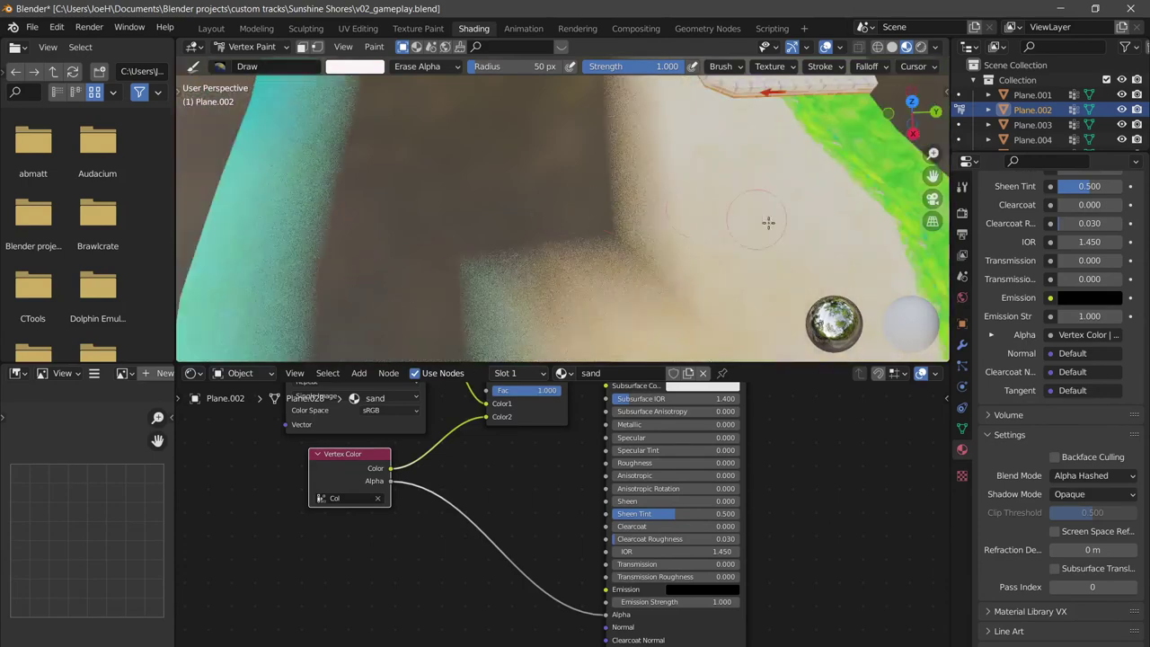
click(1104, 475)
click(1082, 541)
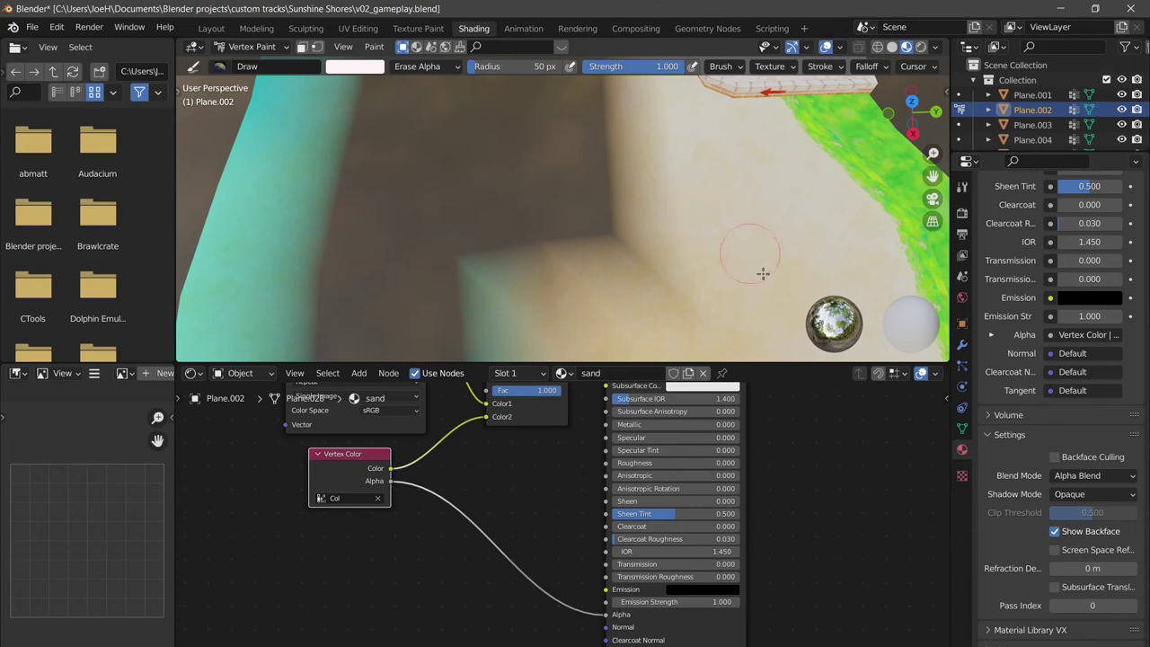
Set the sand material's blend mode to Alpha Hashed and undo the alpha erased from the middle of the beach.
scroll(626, 215, down, 3)
middle_drag(628, 234, 654, 241)
scroll(654, 241, up, 2)
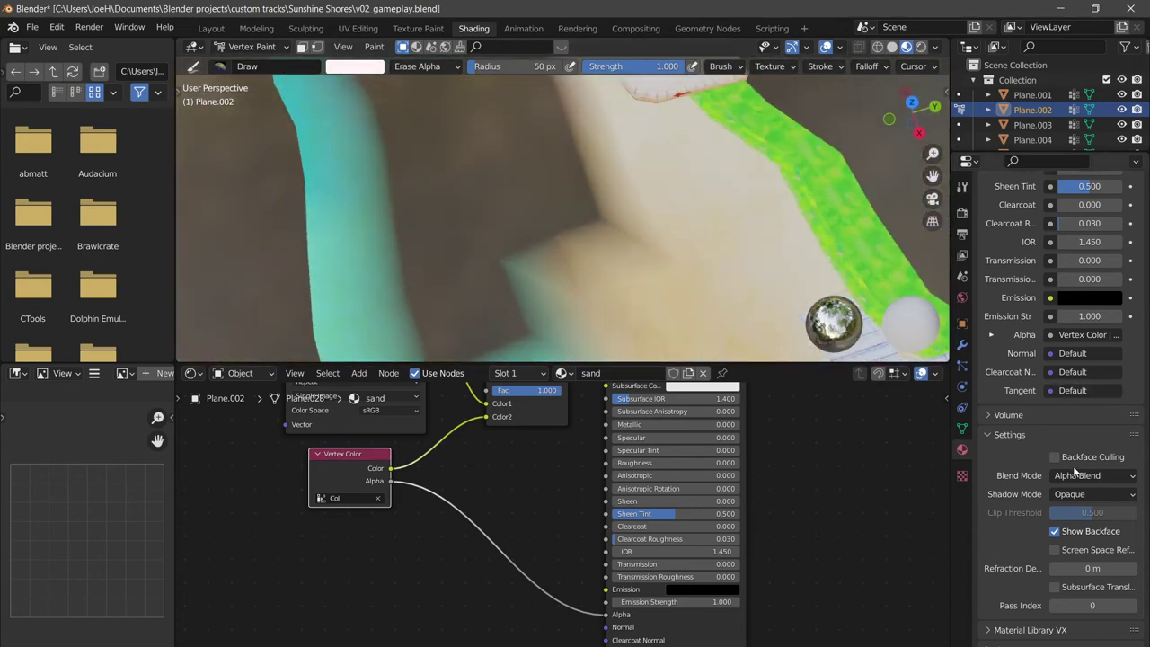
click(1093, 476)
click(1078, 526)
scroll(579, 247, down, 3)
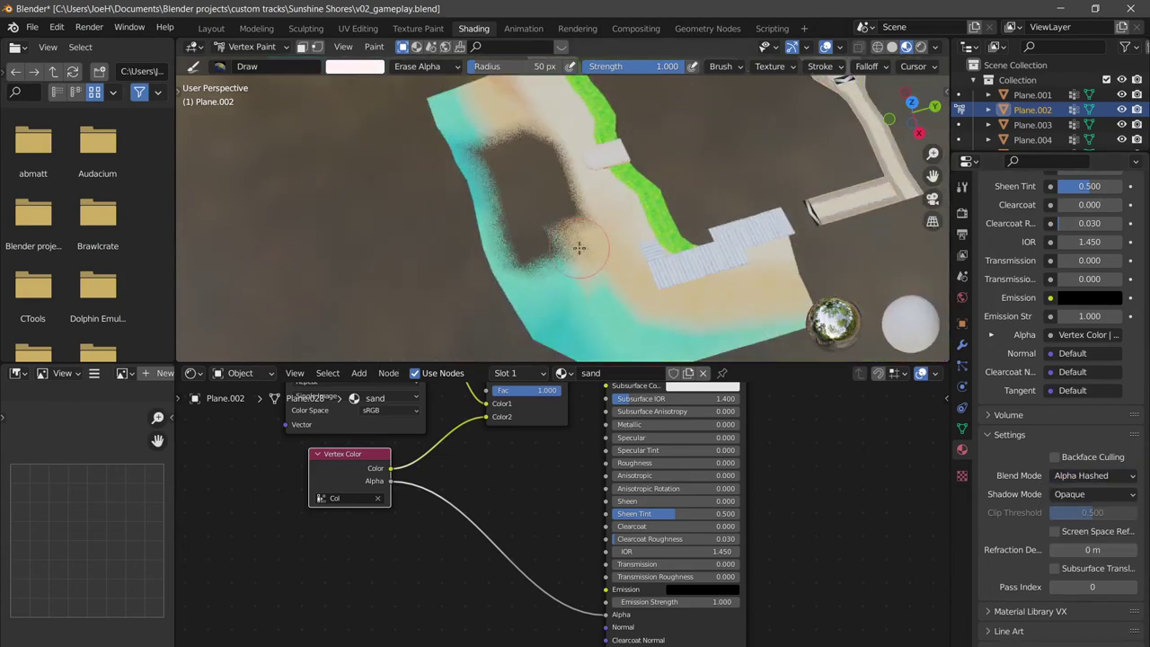
key(ctrl+z)
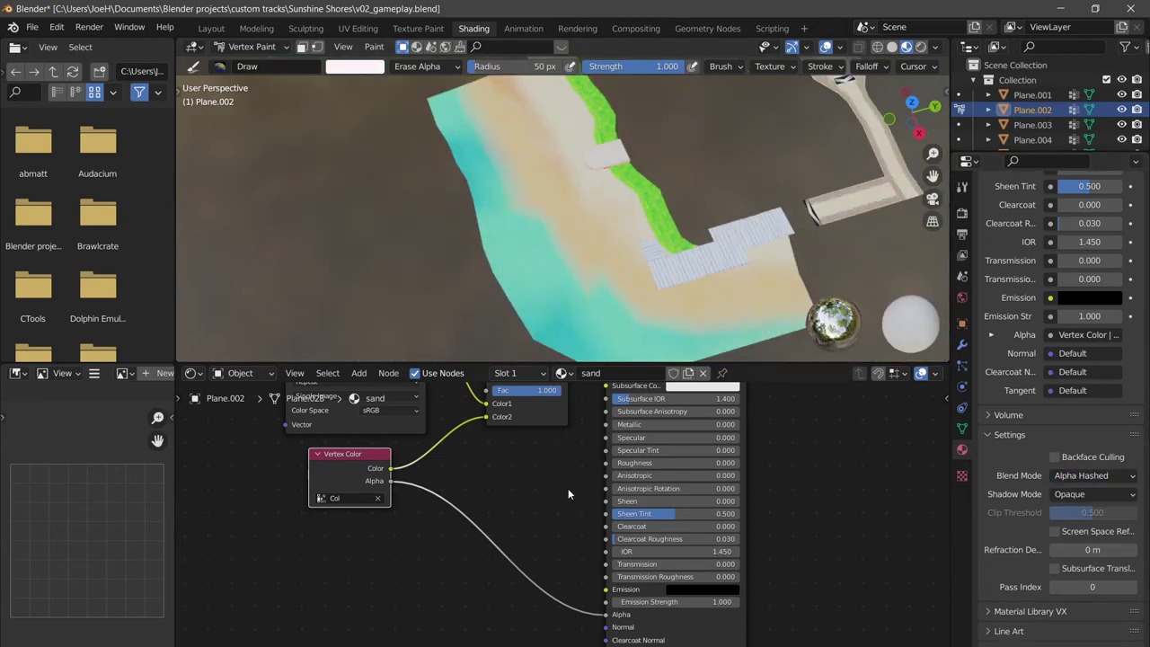
Cut all links of the Multiply and Vertex Color nodes, including alpha, and connect the sand.png Color output directly to the shader's Base Color.
scroll(568, 488, down, 2)
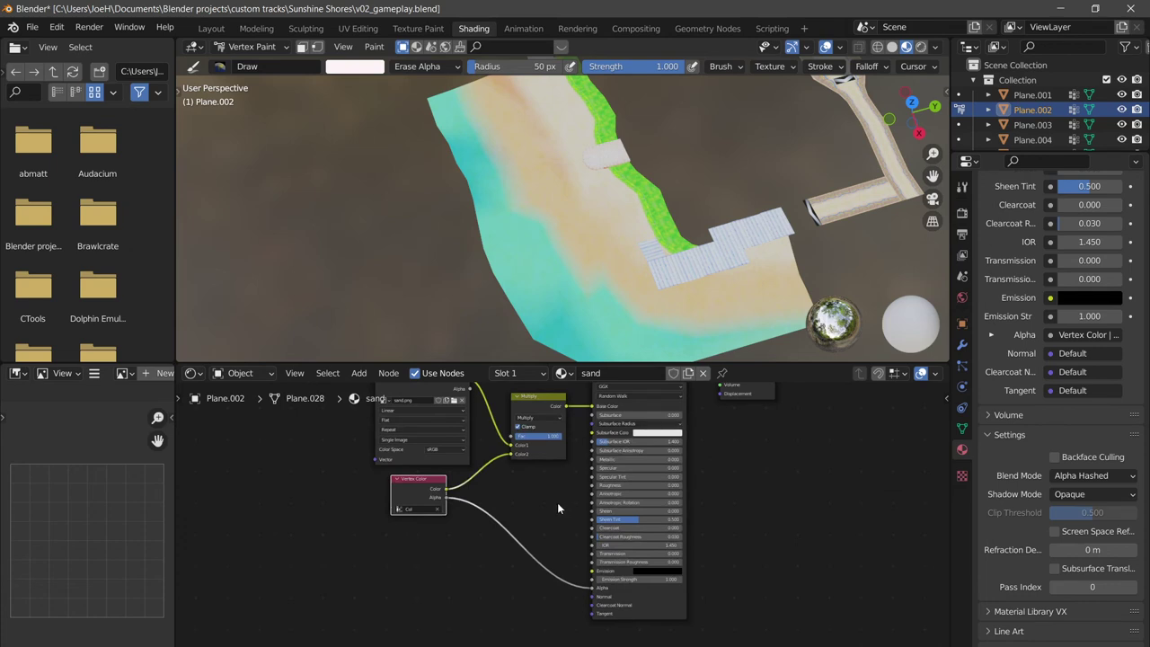
scroll(569, 193, down, 2)
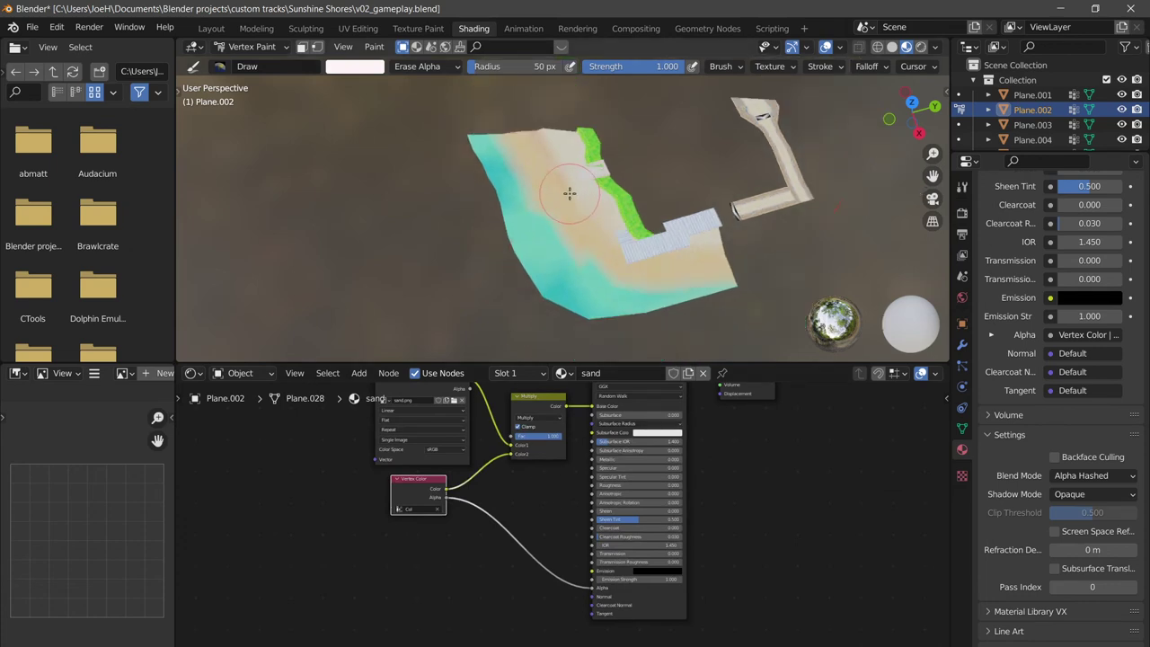
scroll(539, 261, up, 5)
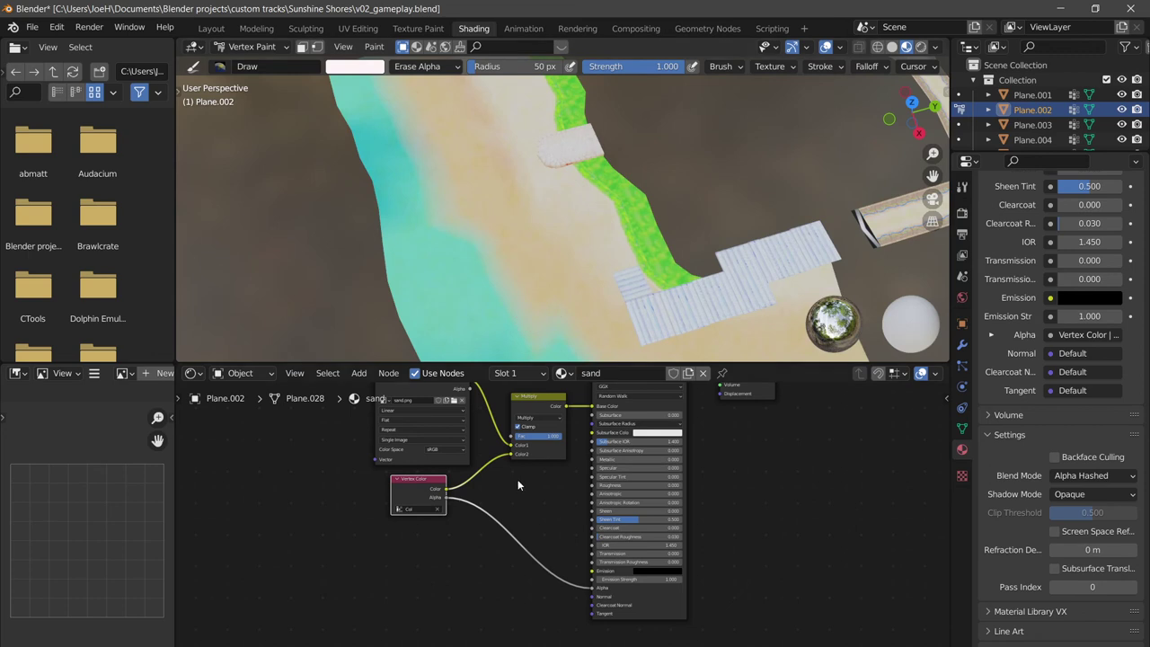
middle_drag(517, 479, 524, 527)
ctrl+right_drag(511, 464, 517, 621)
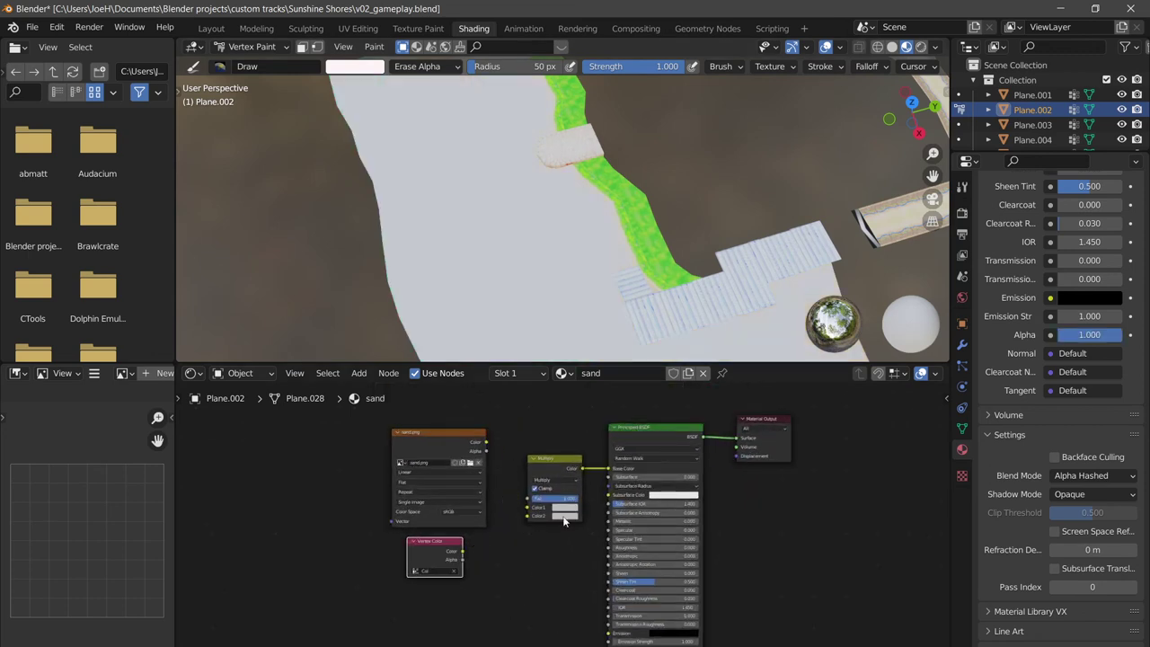
ctrl+right_drag(600, 435, 589, 522)
drag(486, 445, 610, 469)
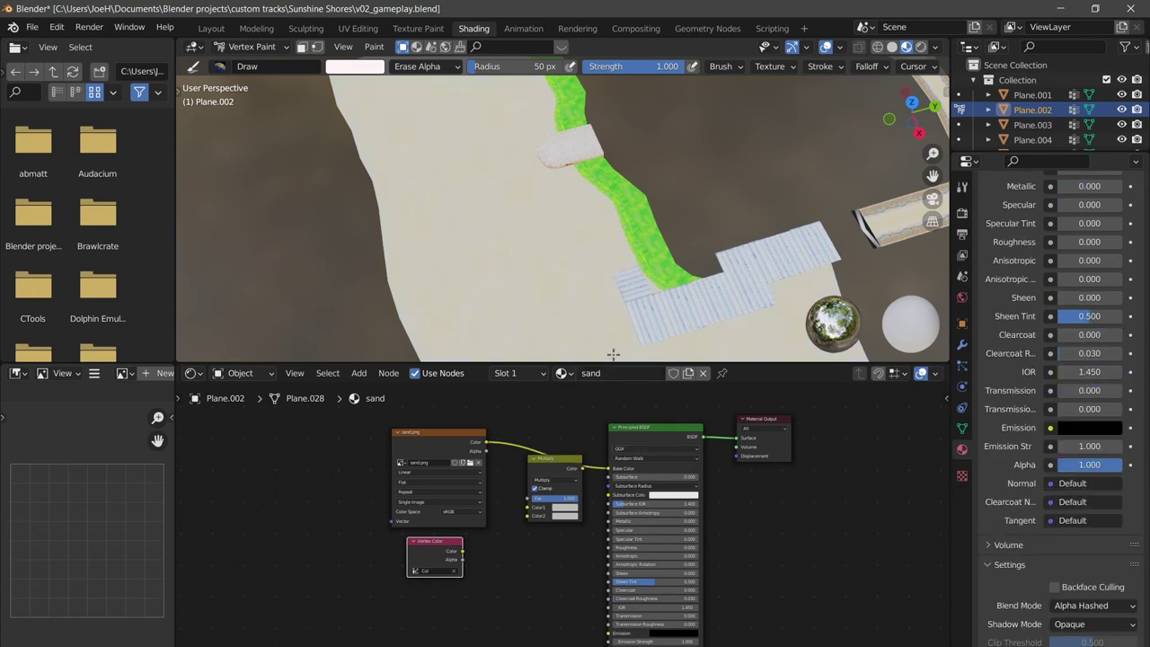
Examine the beach from several angles with only the plain sand texture applied, without vertex colors.
mouse_move(610, 221)
middle_down()
mouse_move(598, 225)
mouse_move(611, 221)
middle_up()
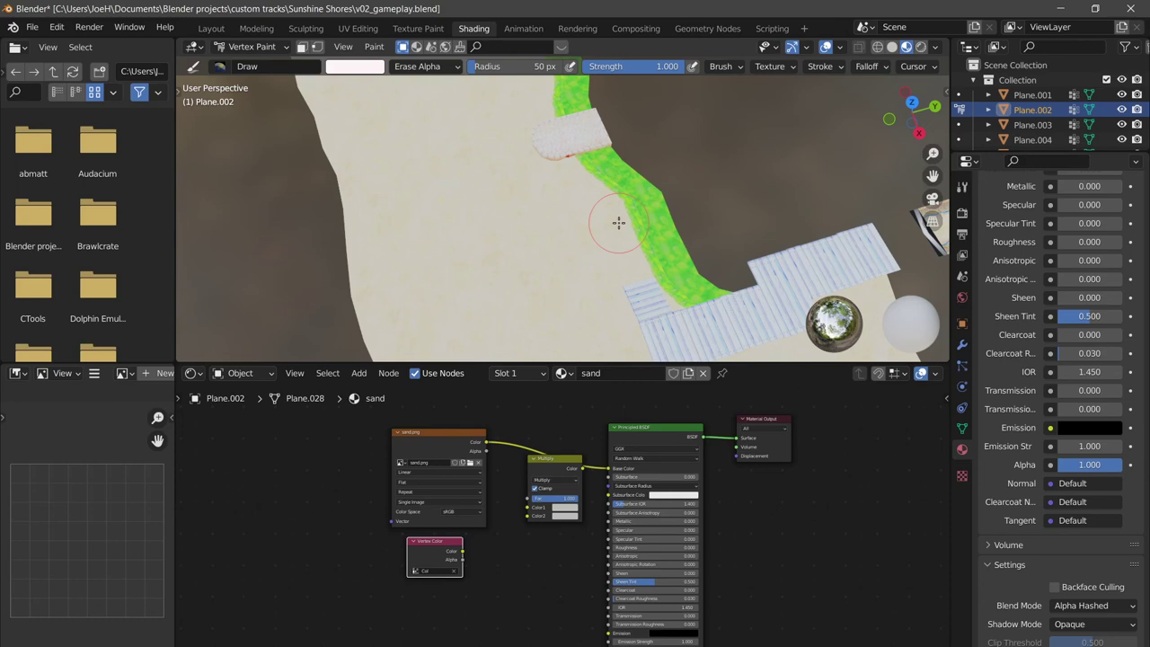
scroll(530, 193, down, 5)
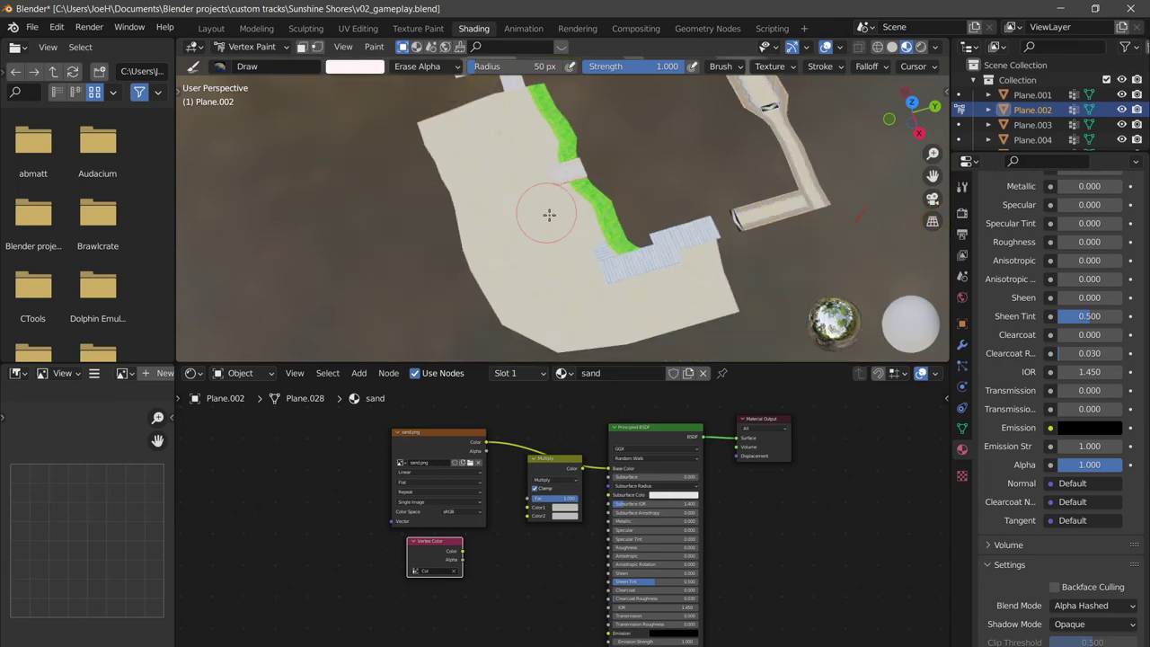
middle_drag(554, 245, 544, 192)
scroll(546, 206, up, 4)
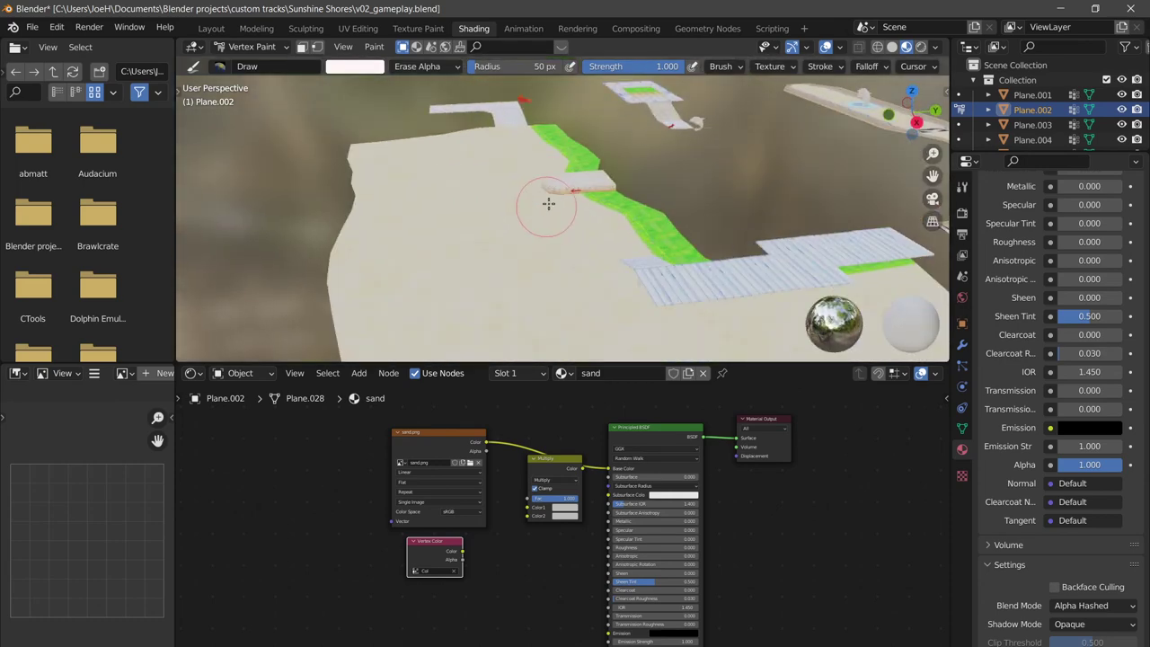
scroll(512, 186, down, 2)
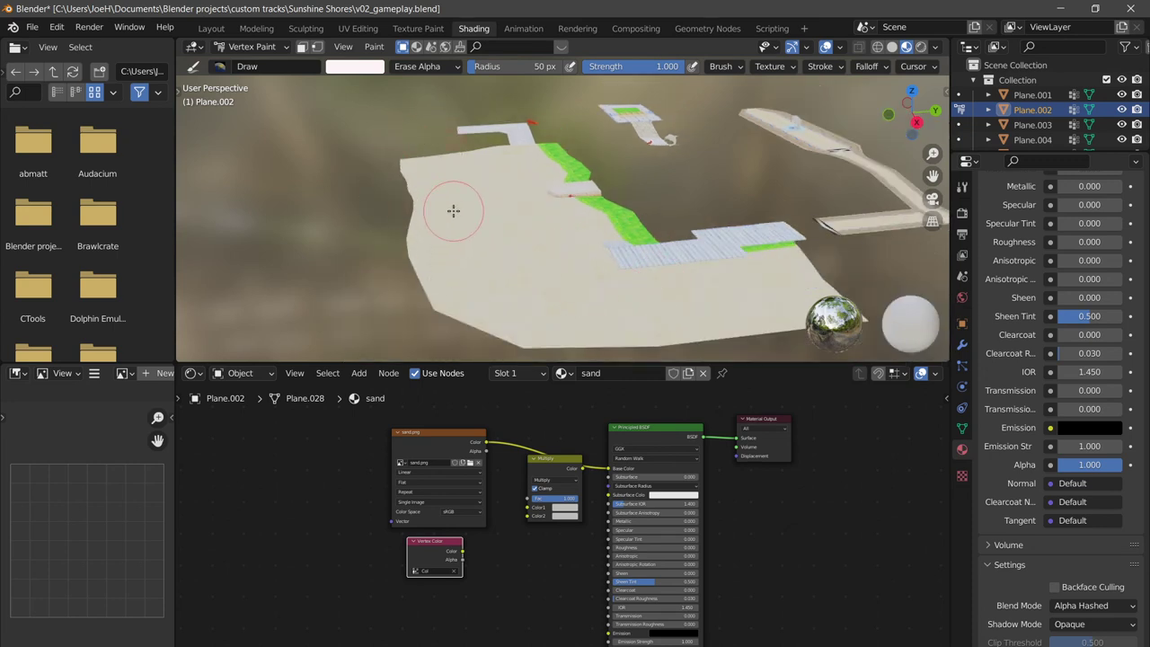
scroll(508, 233, up, 2)
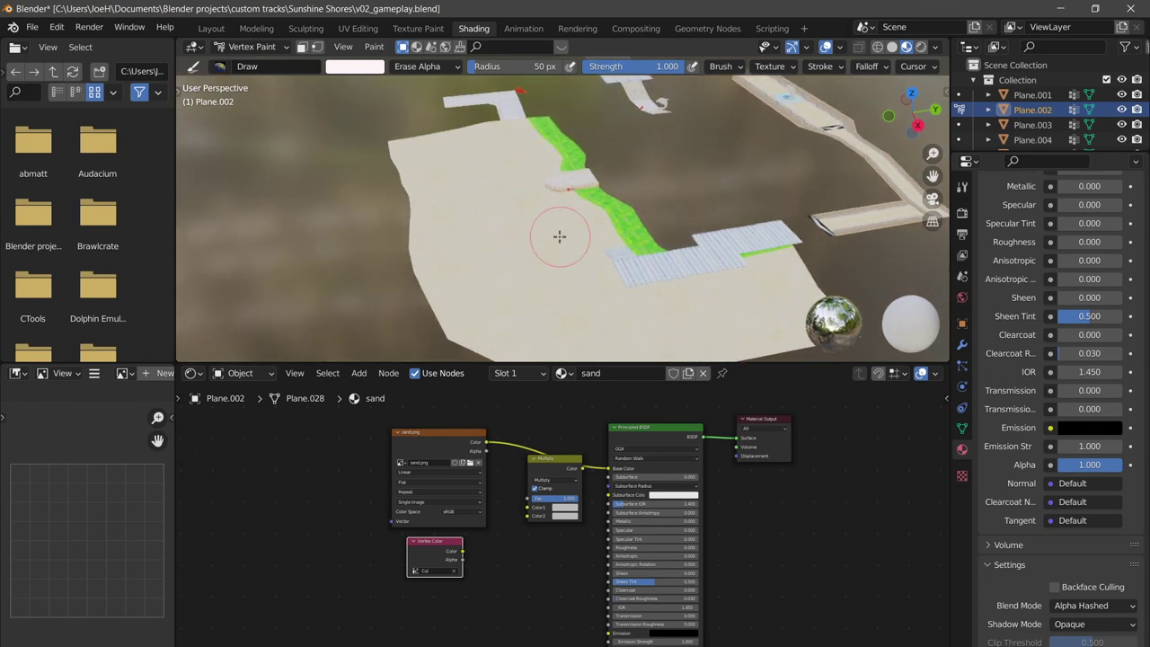
scroll(584, 253, down, 2)
scroll(590, 249, up, 4)
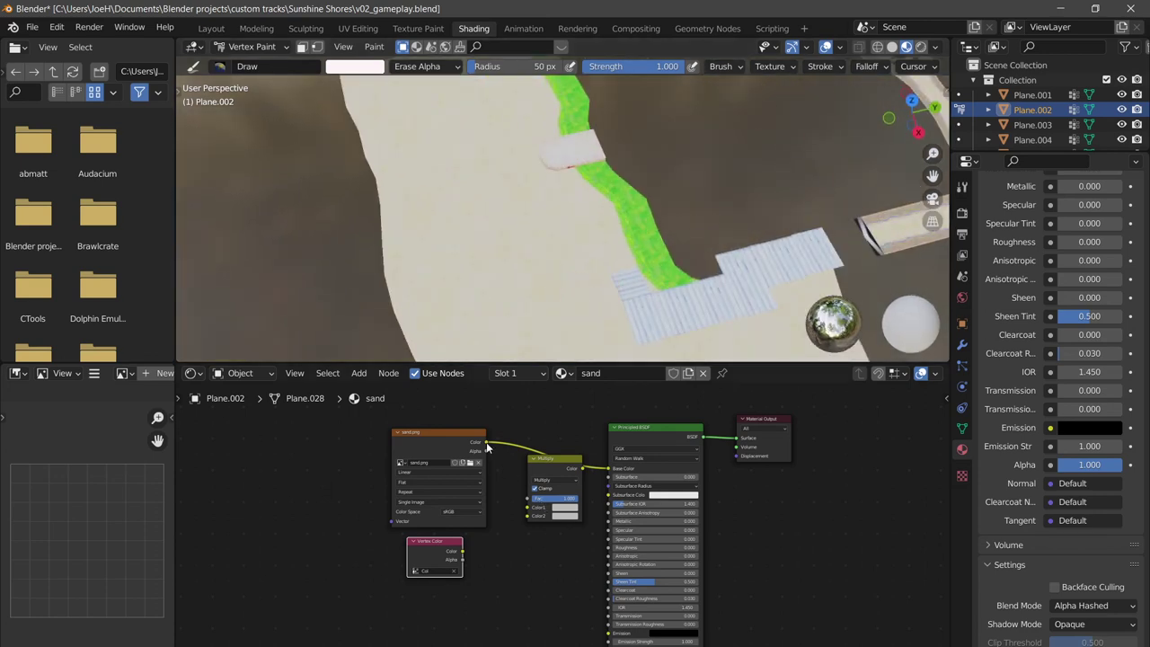
Connect the sand.png Color to Multiply's Color1, the Vertex Color output to Color2, and the Multiply result to Base Color.
drag(488, 447, 528, 507)
drag(461, 551, 528, 516)
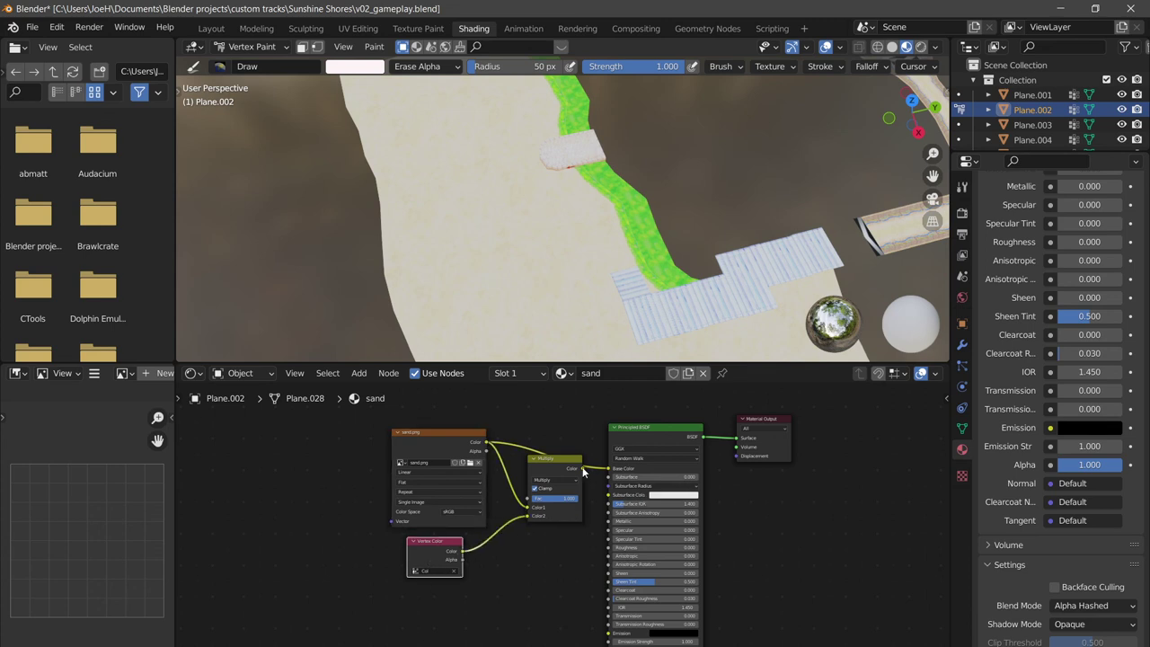
drag(585, 468, 611, 468)
scroll(620, 229, down, 3)
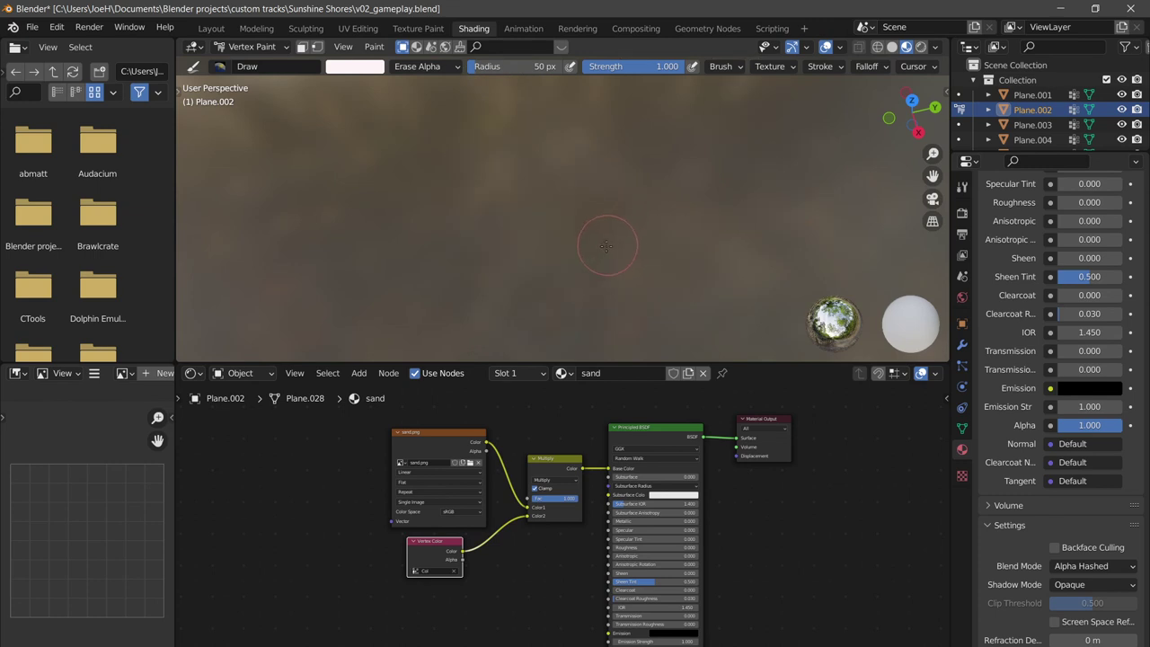
middle_drag(593, 244, 577, 195)
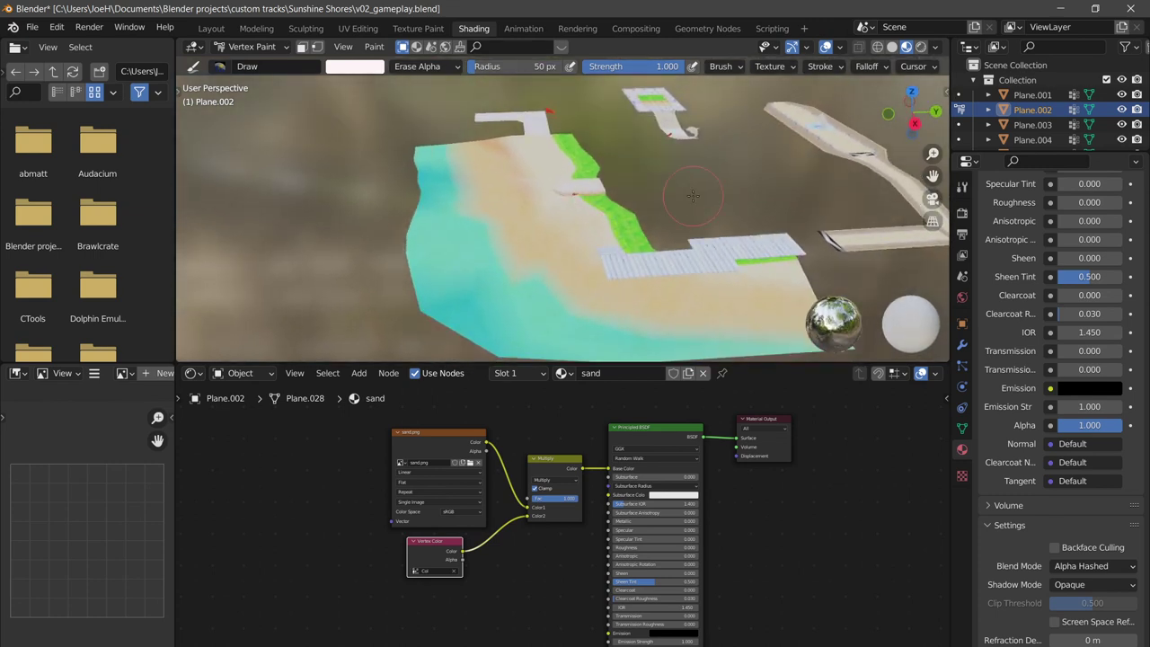